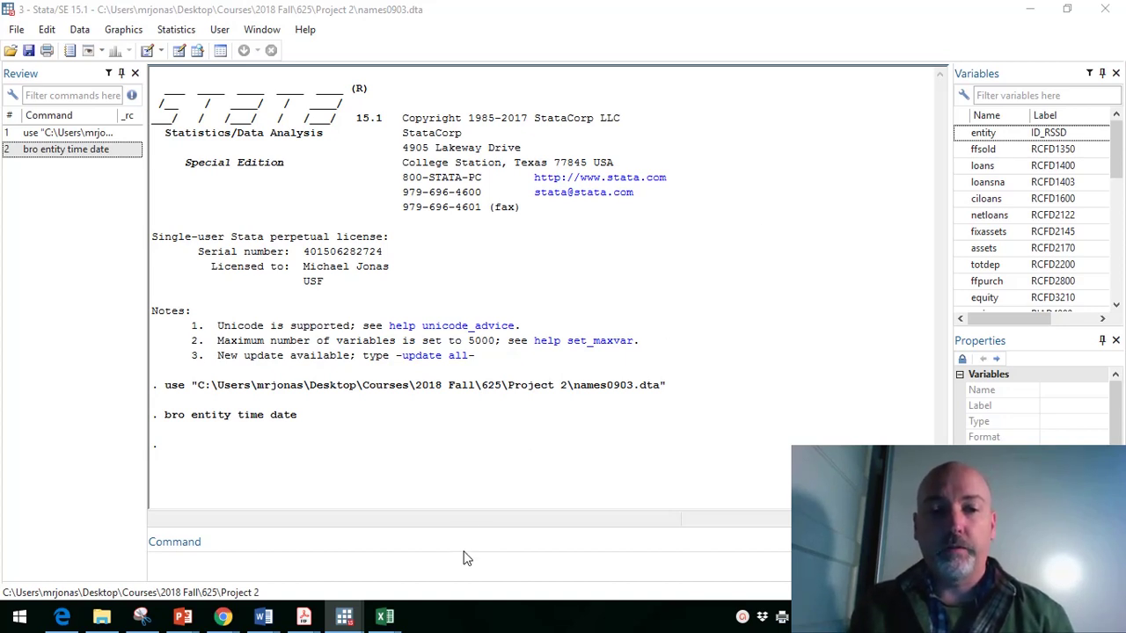
# Step: Browse the entity, time and loans columns with bro, scroll through them, then close the browser
pyautogui.click(430, 569)
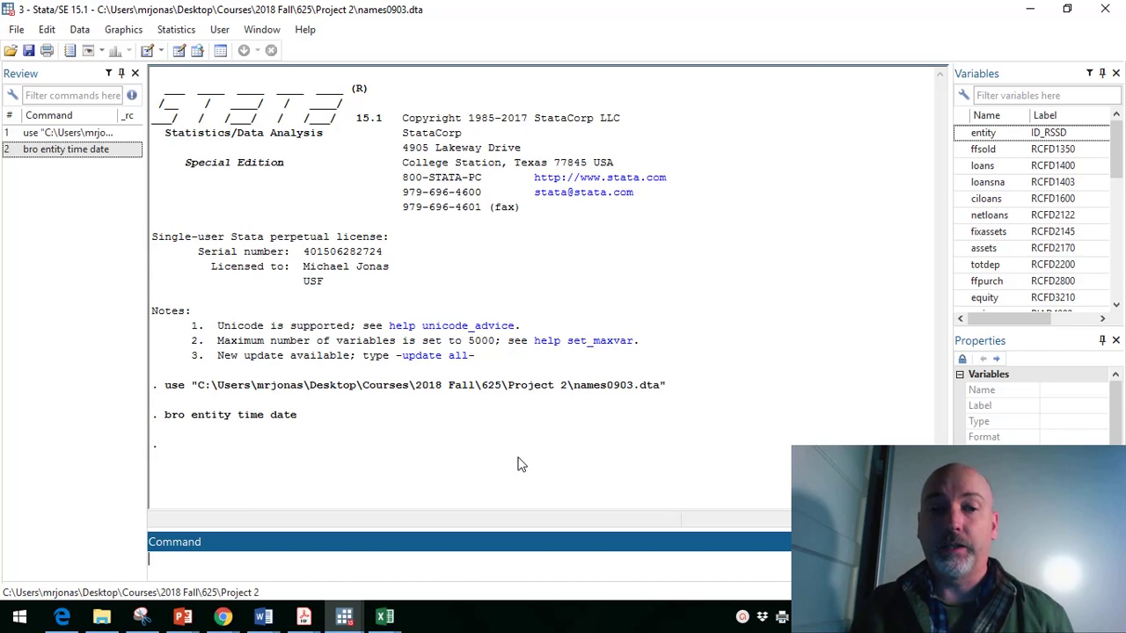
pyautogui.write('bro ')
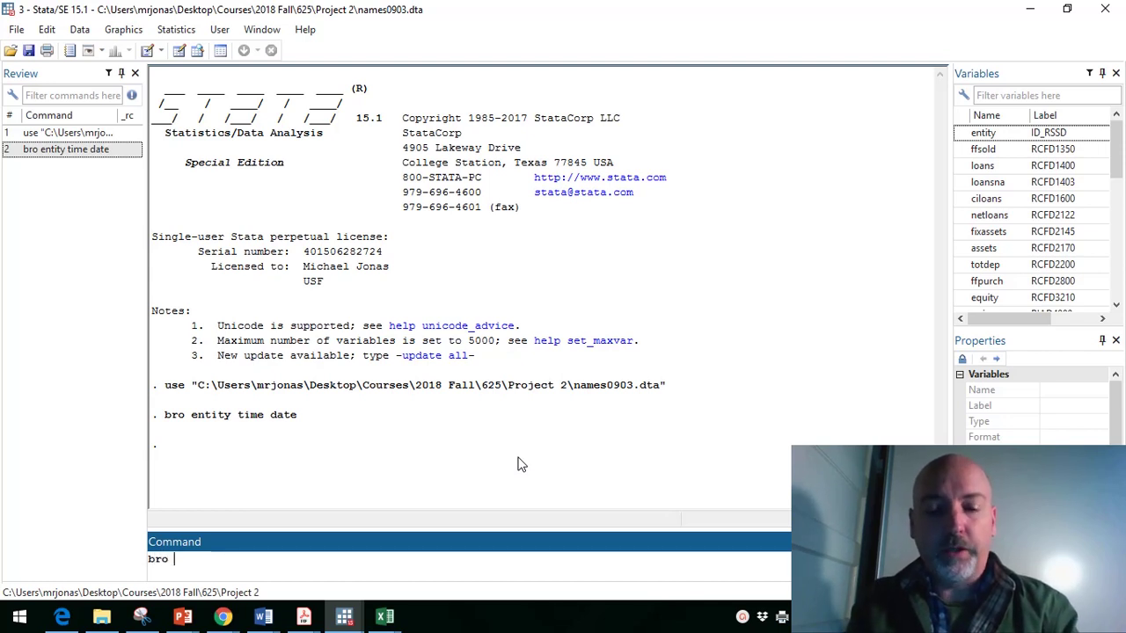
pyautogui.write('ent')
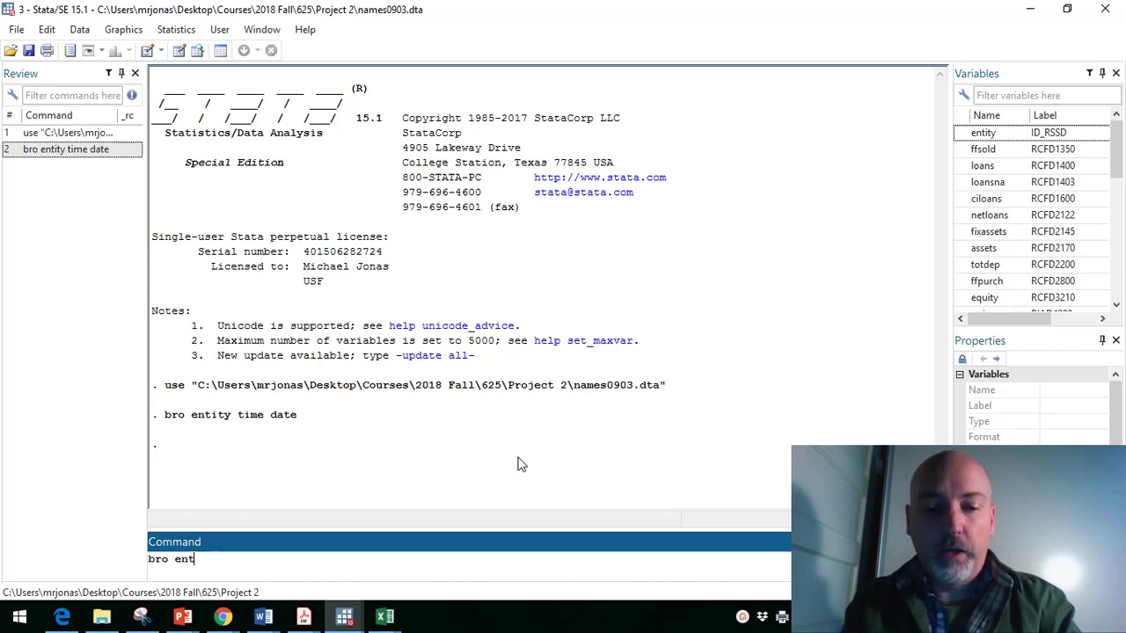
pyautogui.write('ity time')
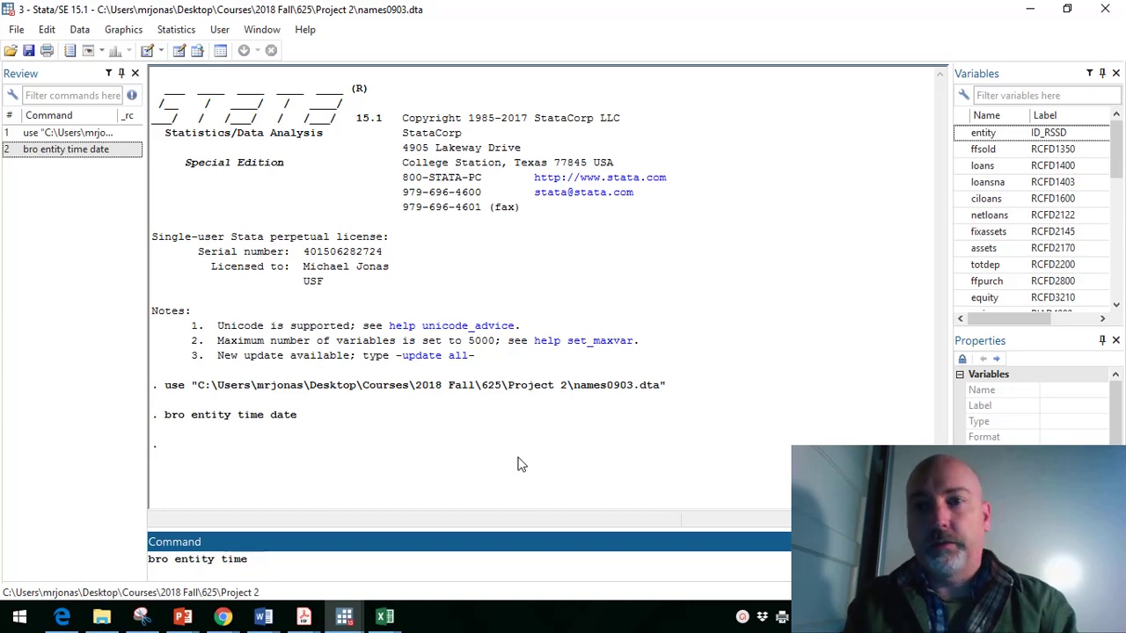
pyautogui.write(' loans')
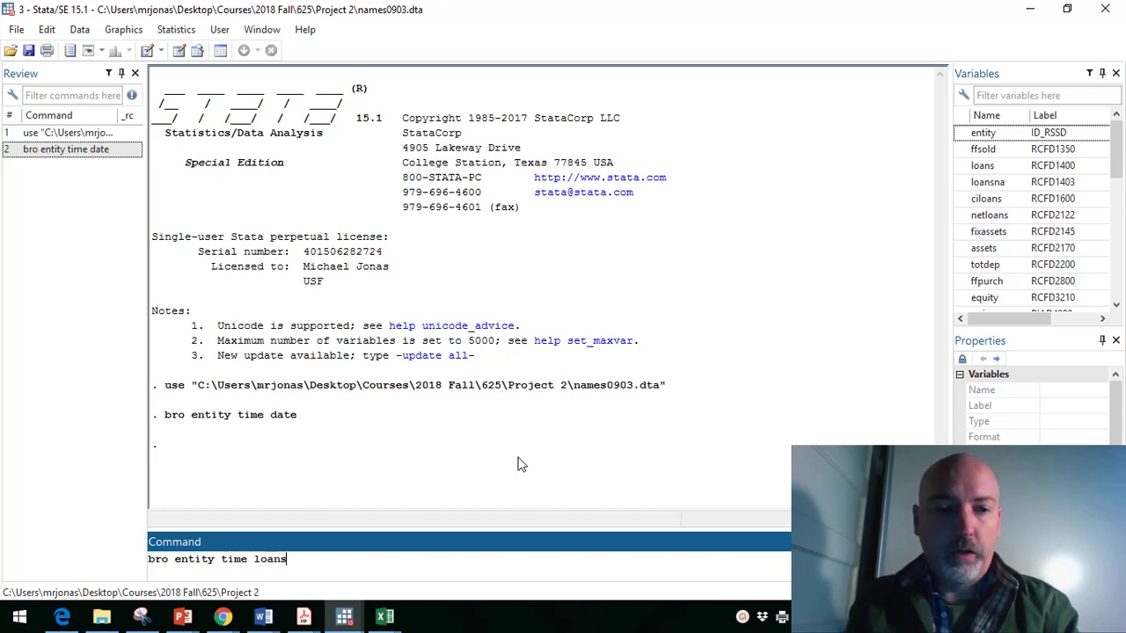
pyautogui.press('Return')
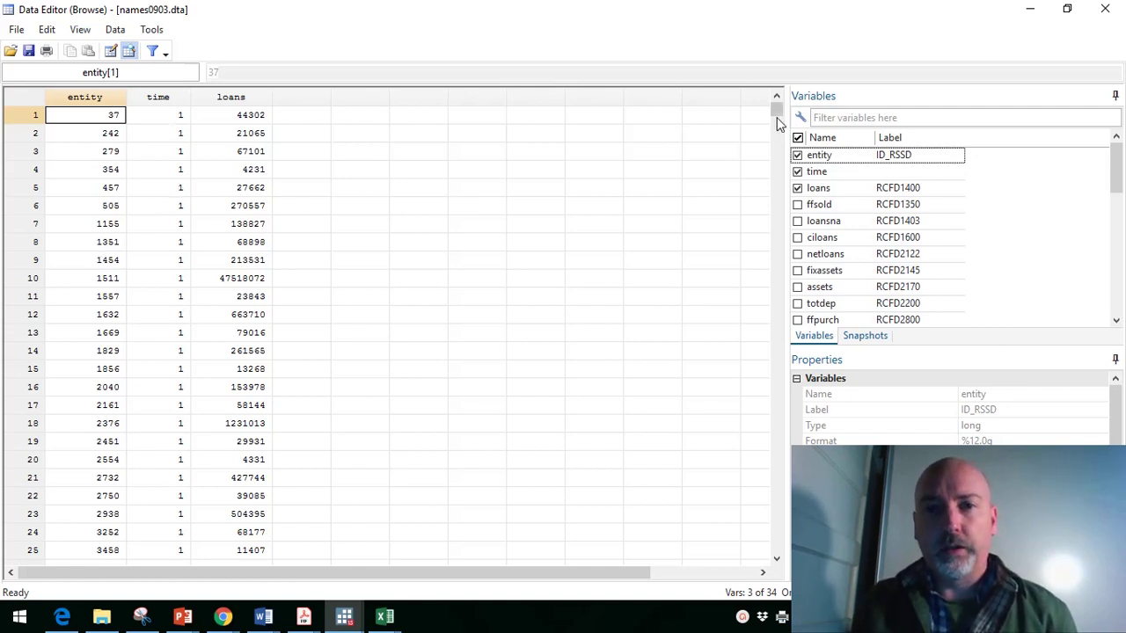
pyautogui.moveTo(777, 118); pyautogui.dragTo(733, 118)
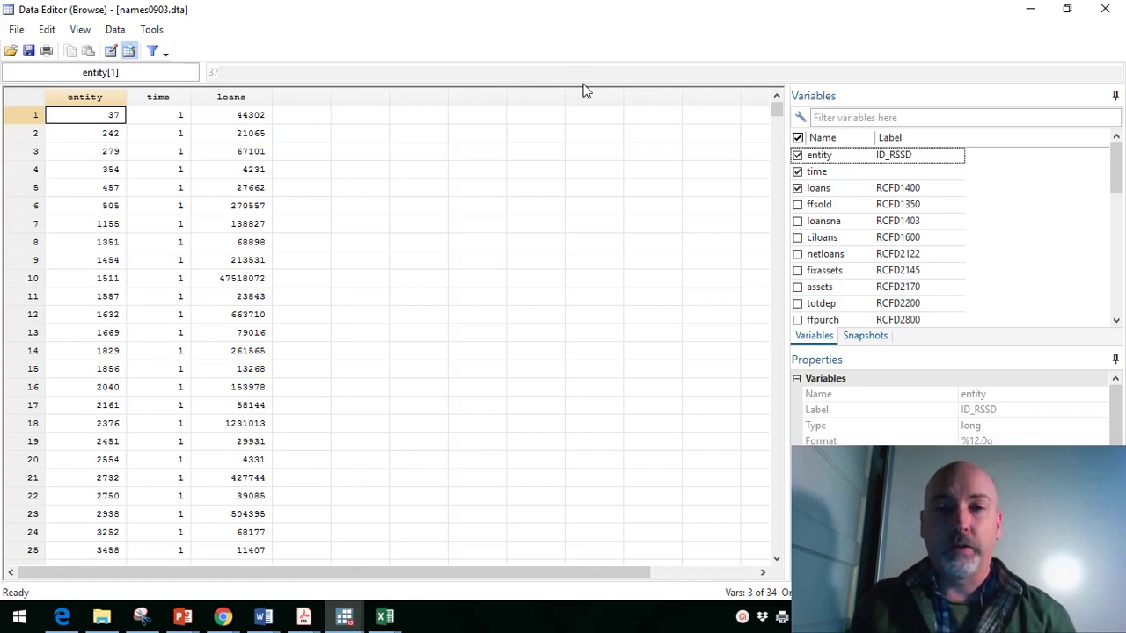
pyautogui.click(1106, 10)
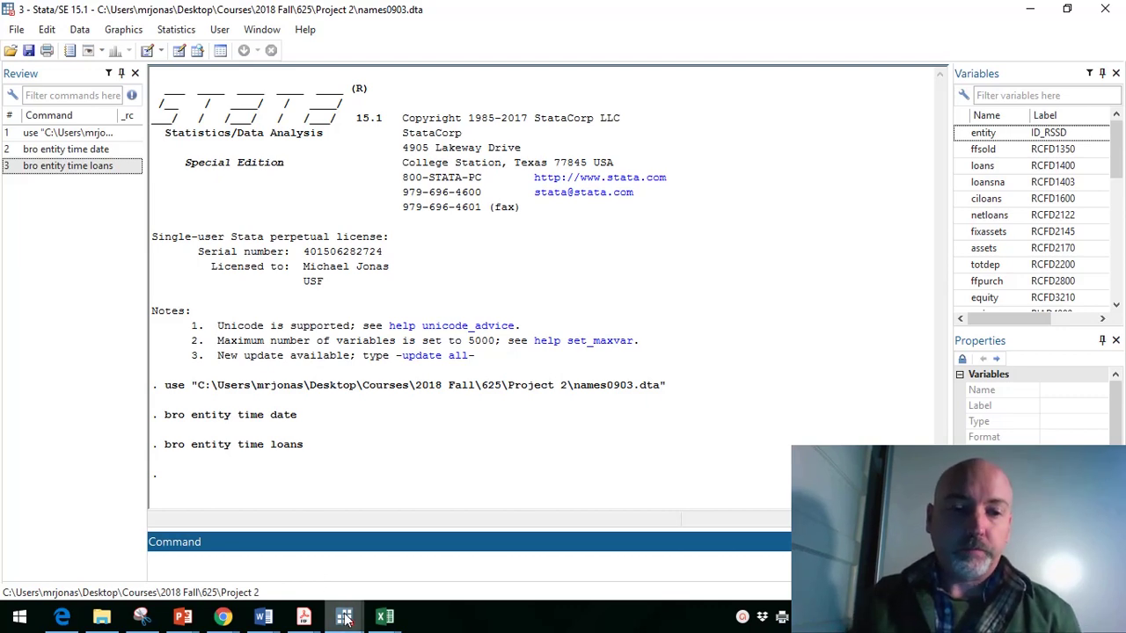
pyautogui.moveTo(345, 621)
pyautogui.moveTo(547, 556)
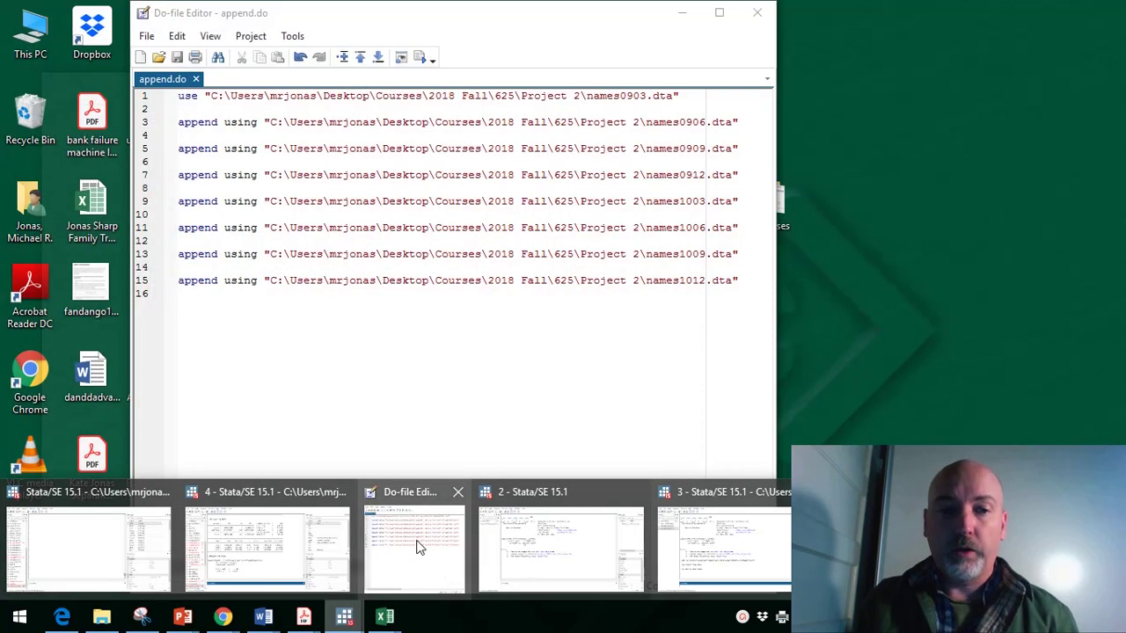
pyautogui.click(416, 540)
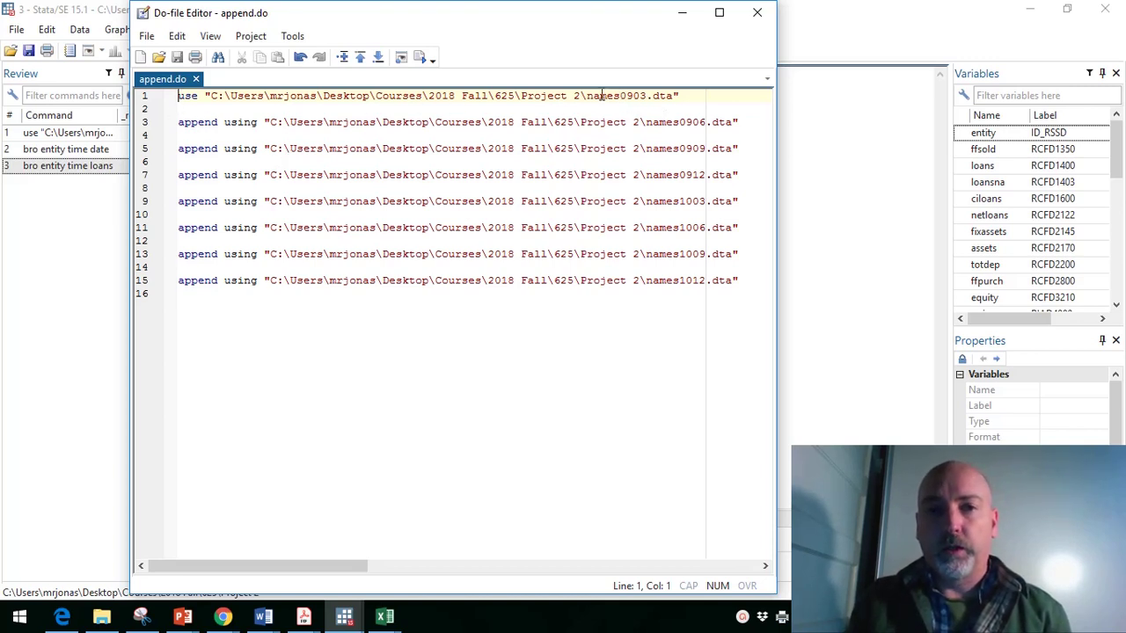
pyautogui.moveTo(587, 95); pyautogui.dragTo(688, 95)
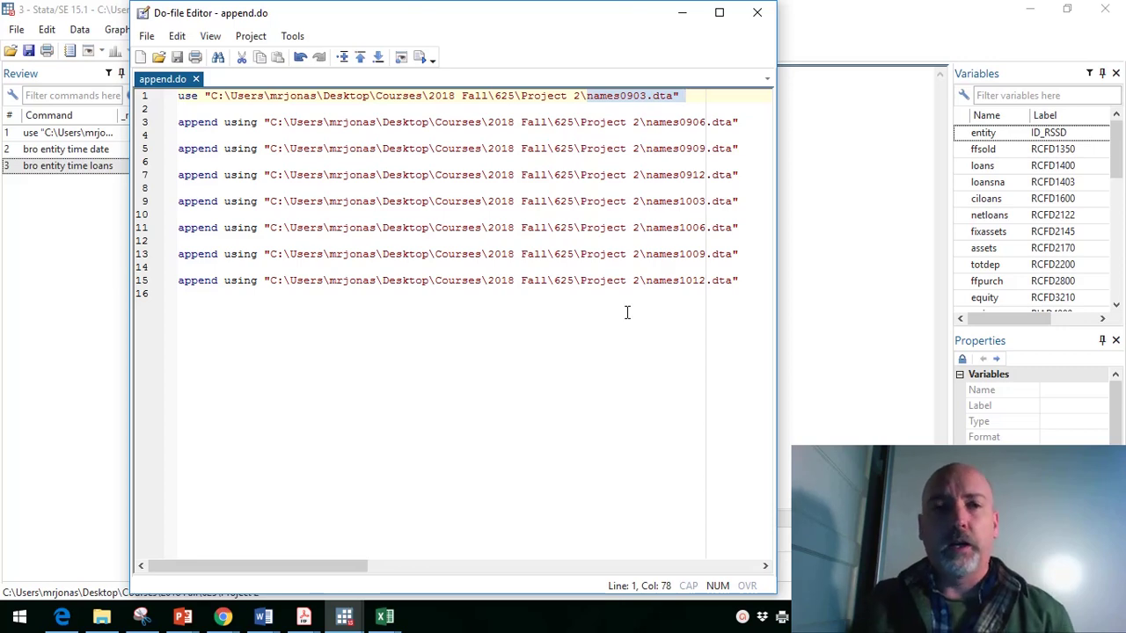
pyautogui.click(877, 221)
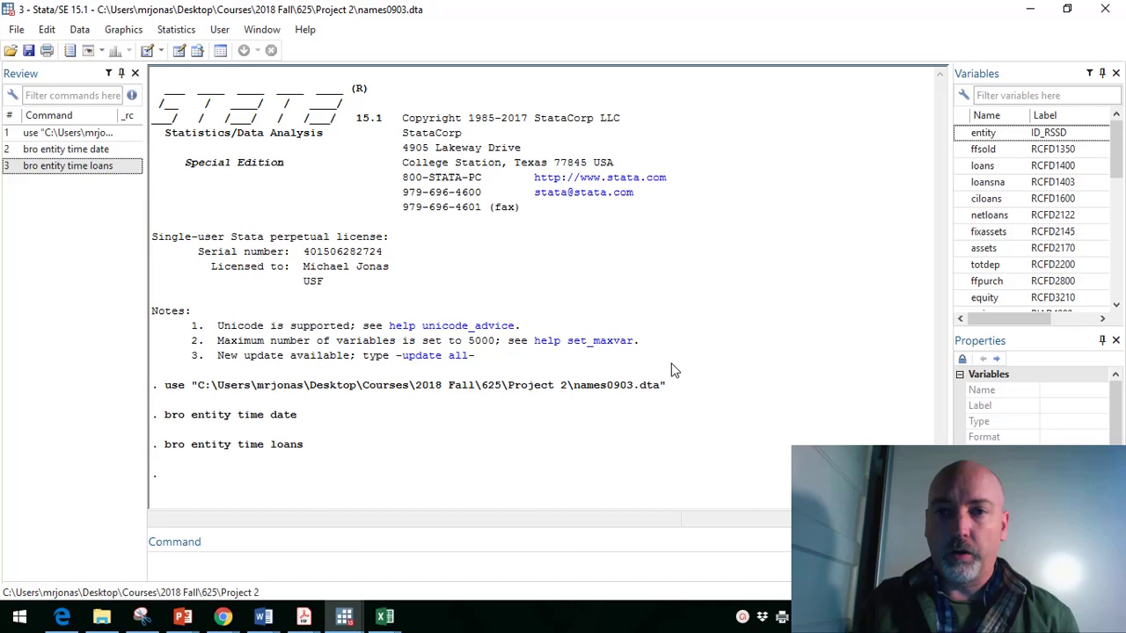
# Step: Run clear to empty the data currently in memory
pyautogui.write('cl')
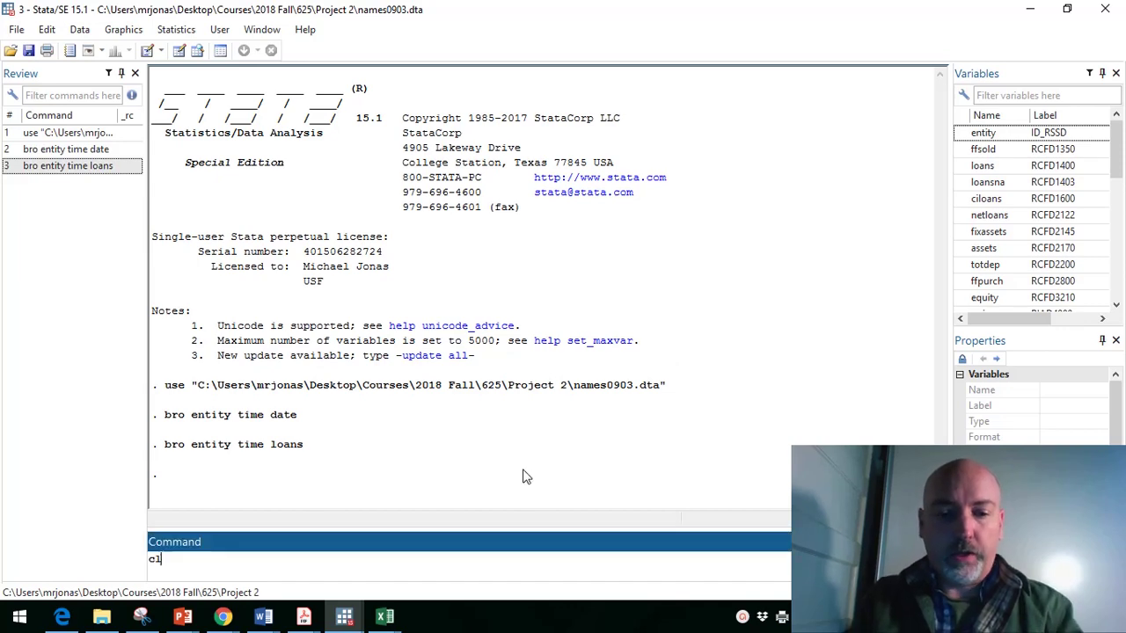
pyautogui.write('ear')
pyautogui.press('Return')
pyautogui.press('Return')
pyautogui.press('Return')
pyautogui.press('Return')
pyautogui.press('Return')
pyautogui.press('Return')
pyautogui.press('Return')
pyautogui.press('Return')
pyautogui.press('Return')
pyautogui.press('Return')
pyautogui.press('Return')
pyautogui.press('Return')
pyautogui.press('Return')
pyautogui.press('Return')
pyautogui.press('Return')
pyautogui.press('Return')
pyautogui.press('Return')
pyautogui.press('Return')
pyautogui.press('Return')
pyautogui.press('Return')
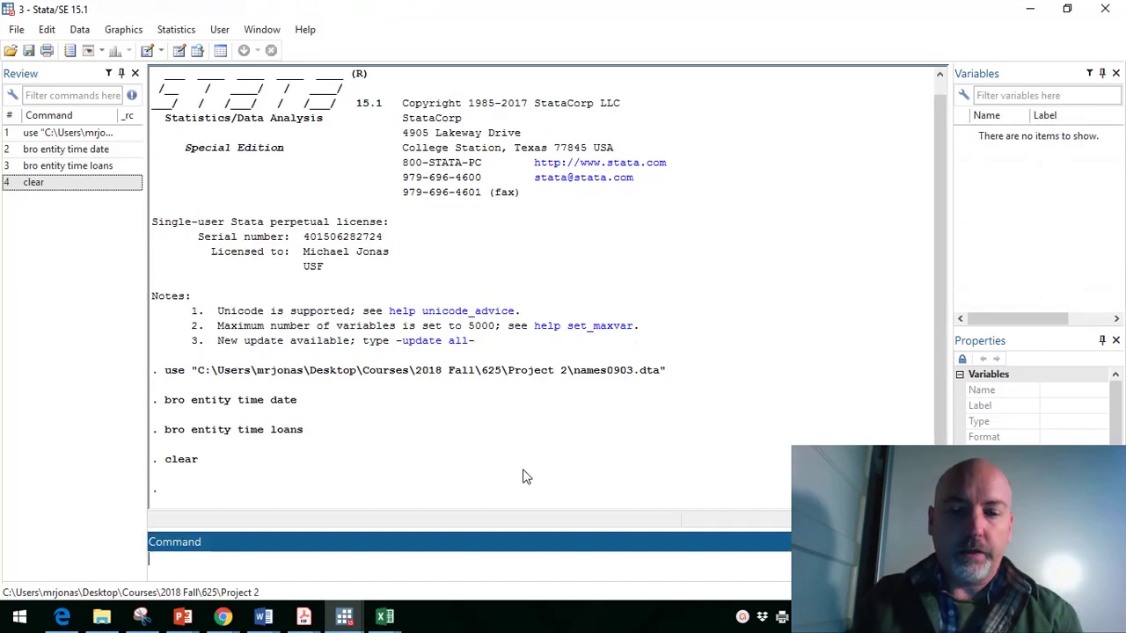
pyautogui.press('Return')
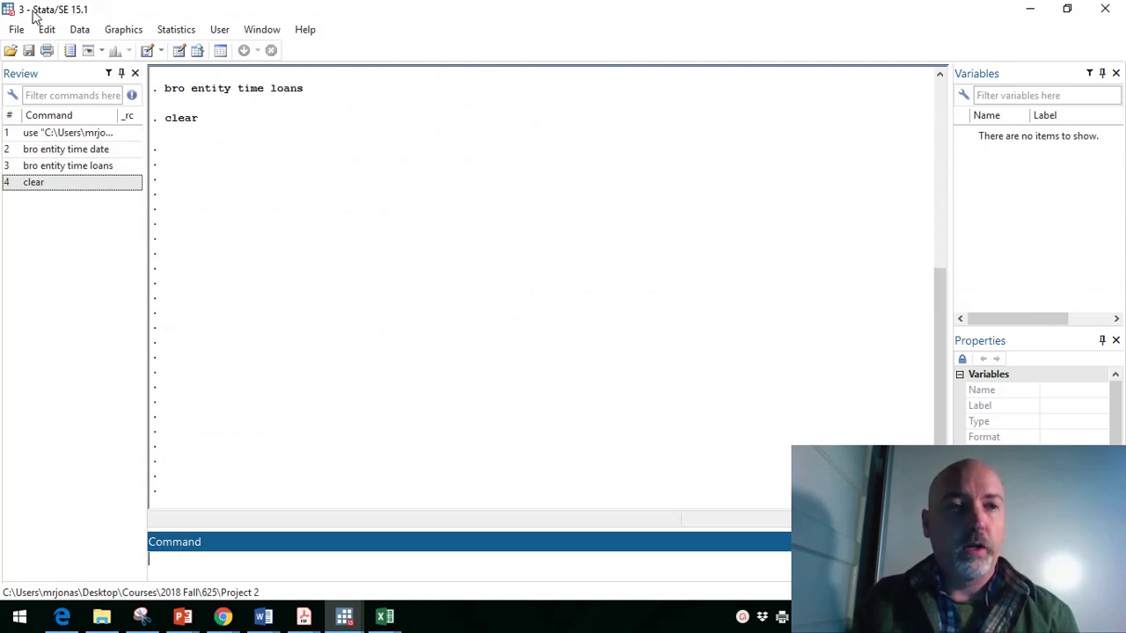
# Step: Run the do-file append.do to stack the quarterly names files
pyautogui.click(18, 32)
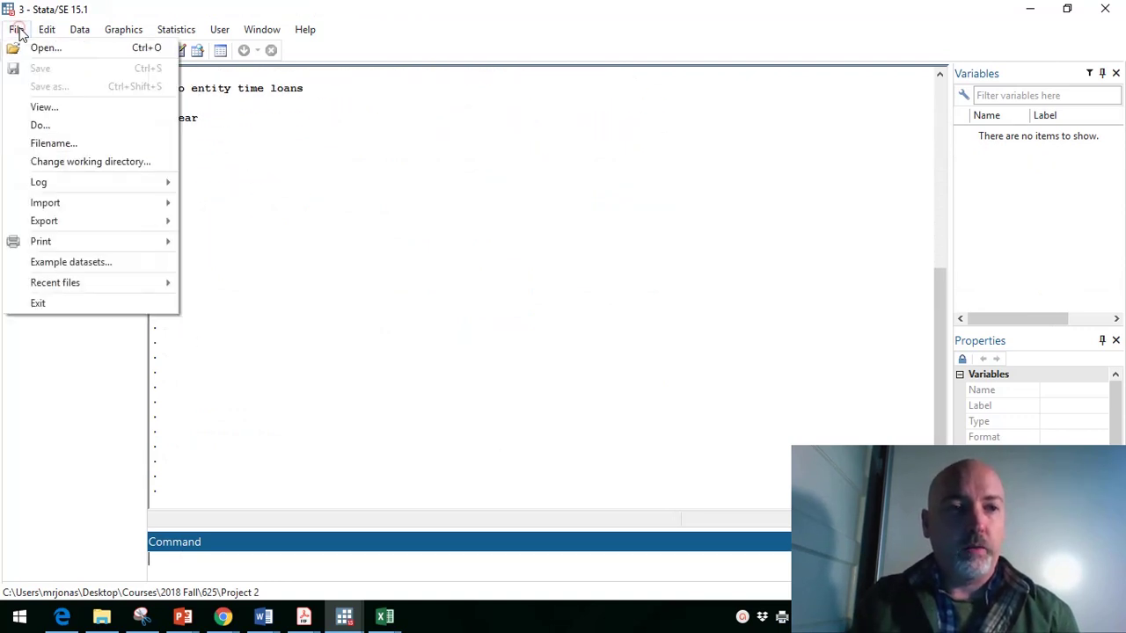
pyautogui.click(41, 128)
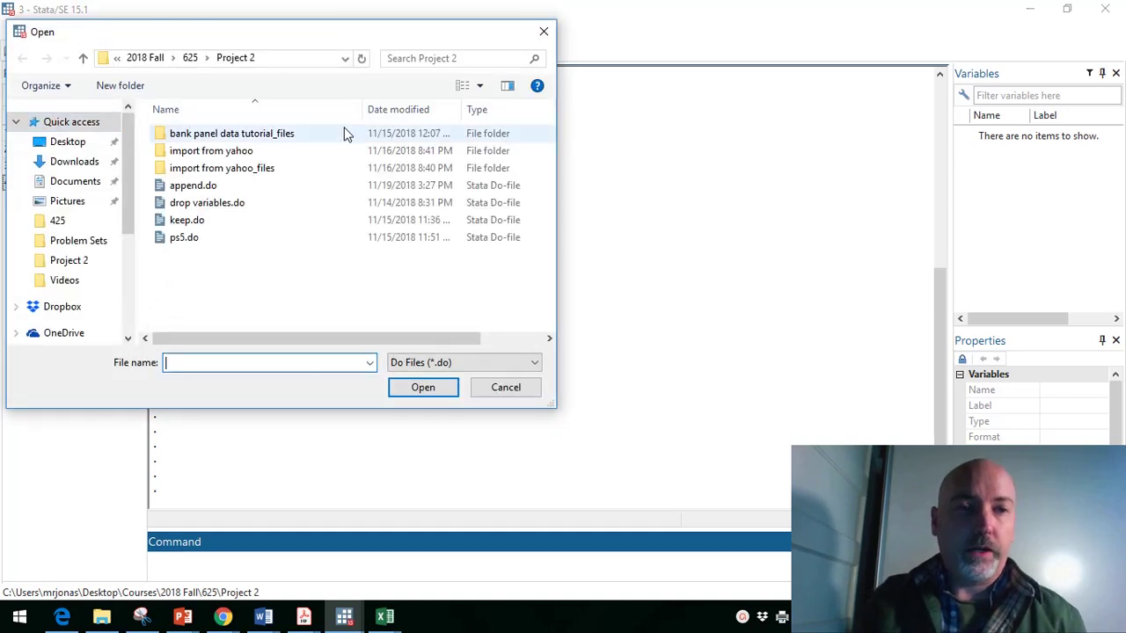
pyautogui.doubleClick(222, 187)
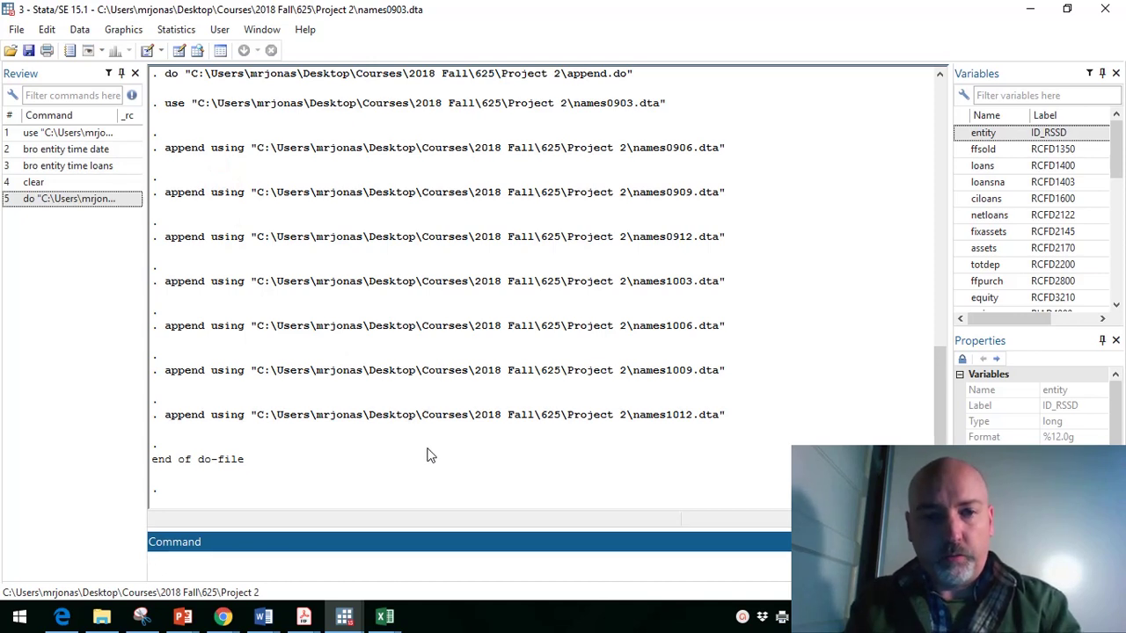
# Step: Browse entity, time and loans in the appended data and scroll down through its rows
pyautogui.write('ro ')
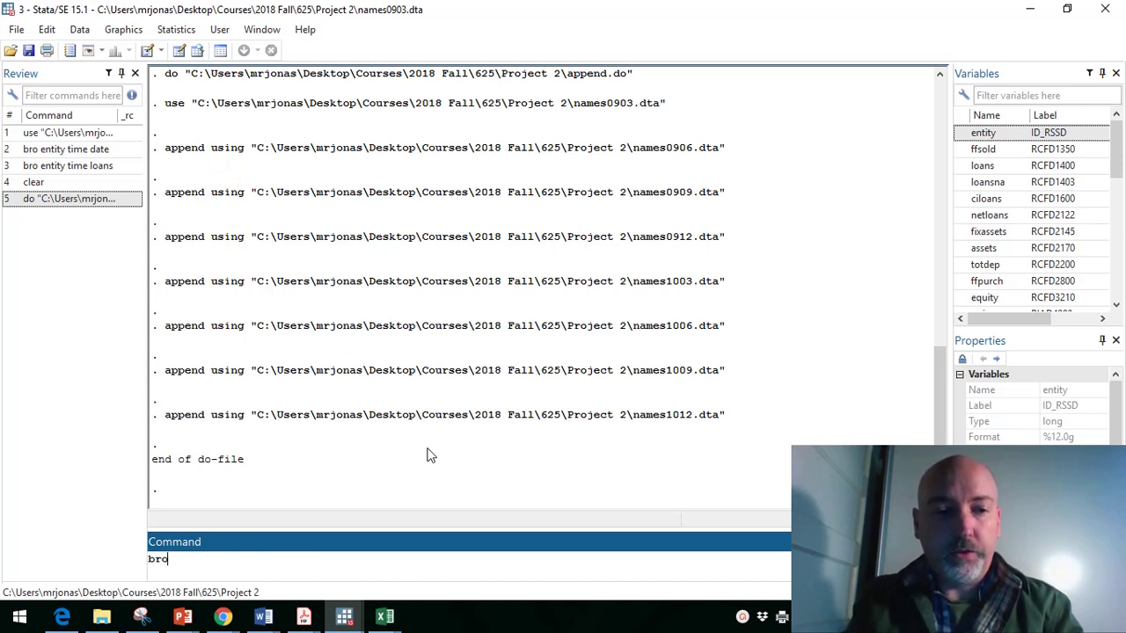
pyautogui.write('en')
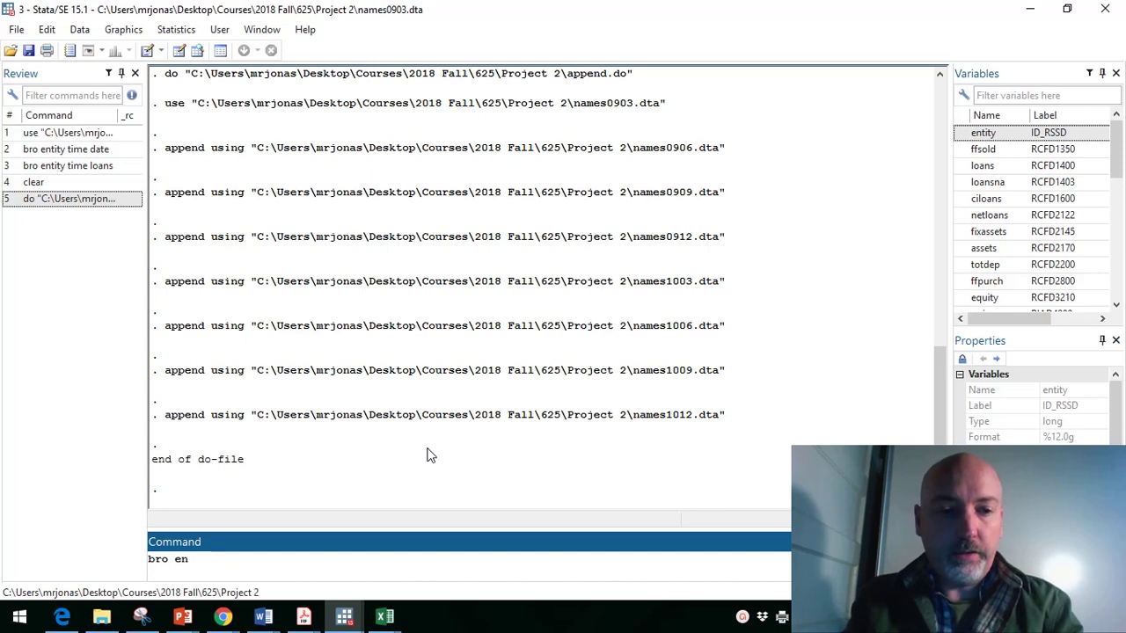
pyautogui.write('tity time')
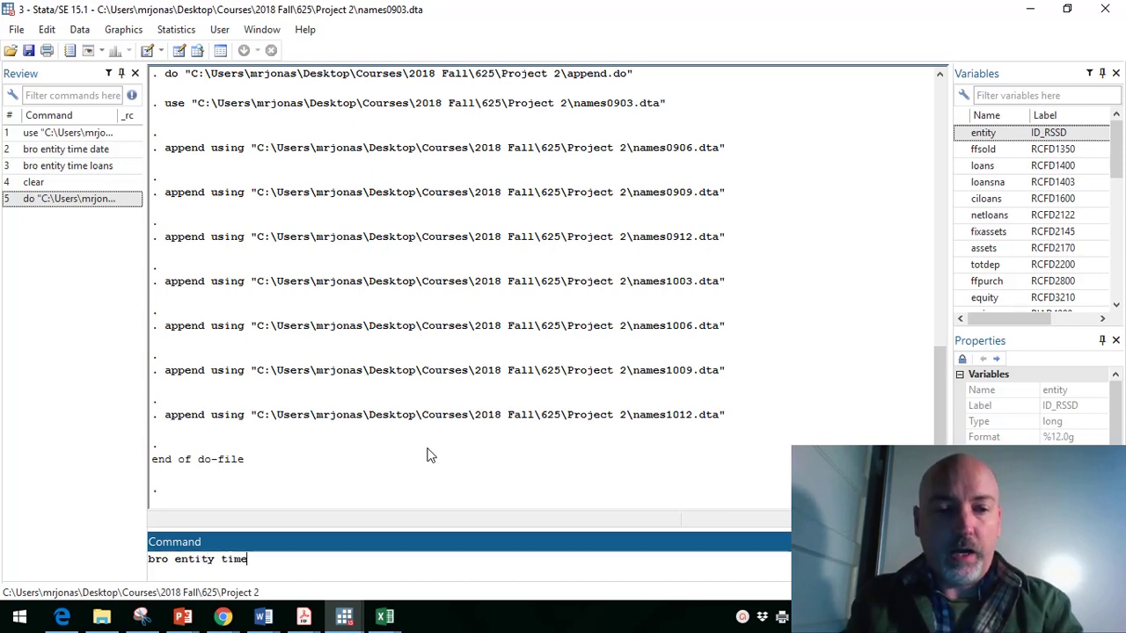
pyautogui.write(' loans')
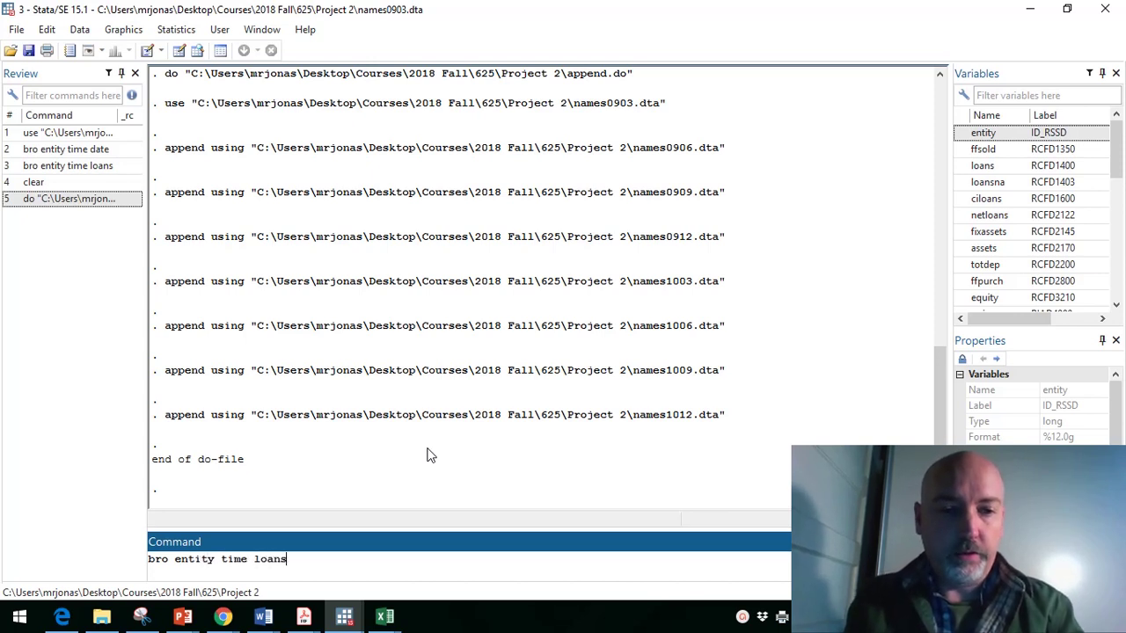
pyautogui.press('Return')
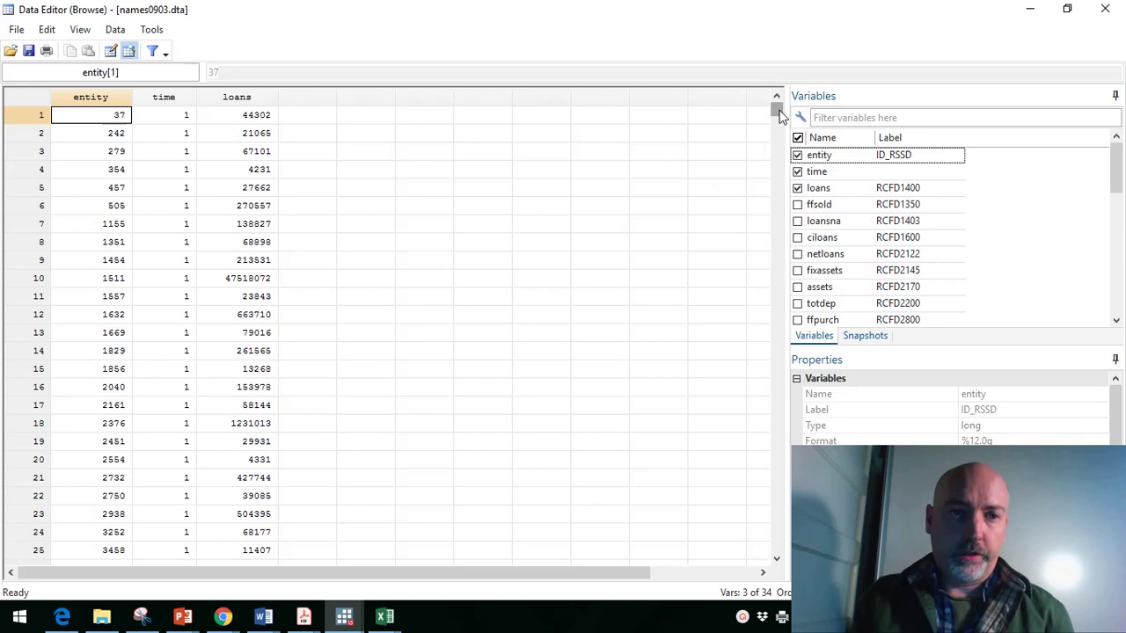
pyautogui.moveTo(778, 117); pyautogui.dragTo(774, 171)
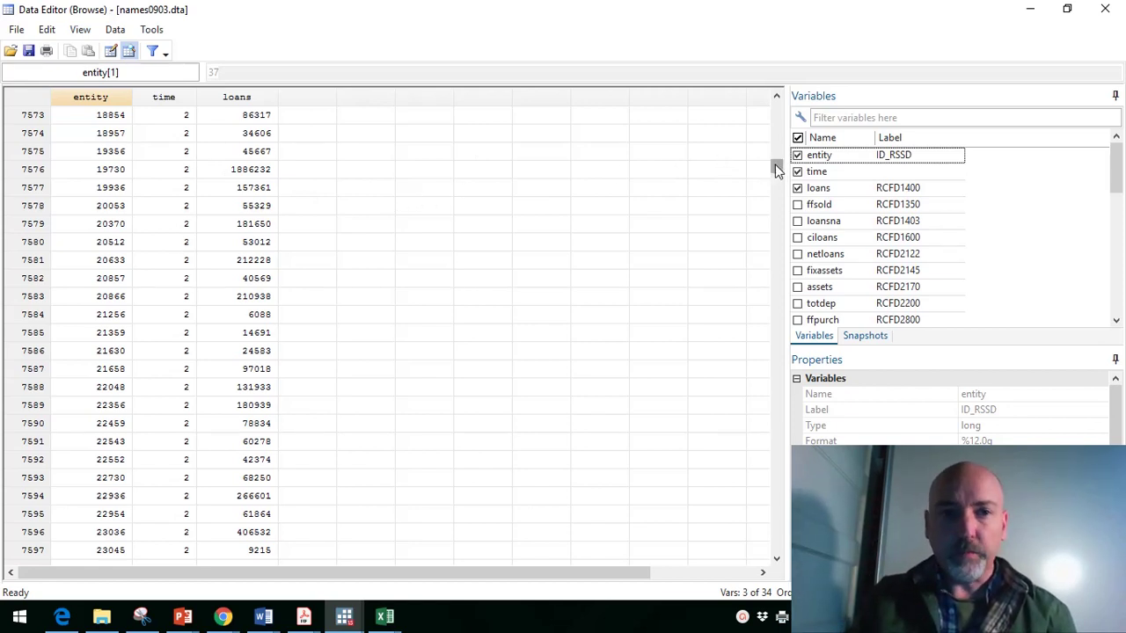
pyautogui.moveTo(777, 166); pyautogui.dragTo(777, 182)
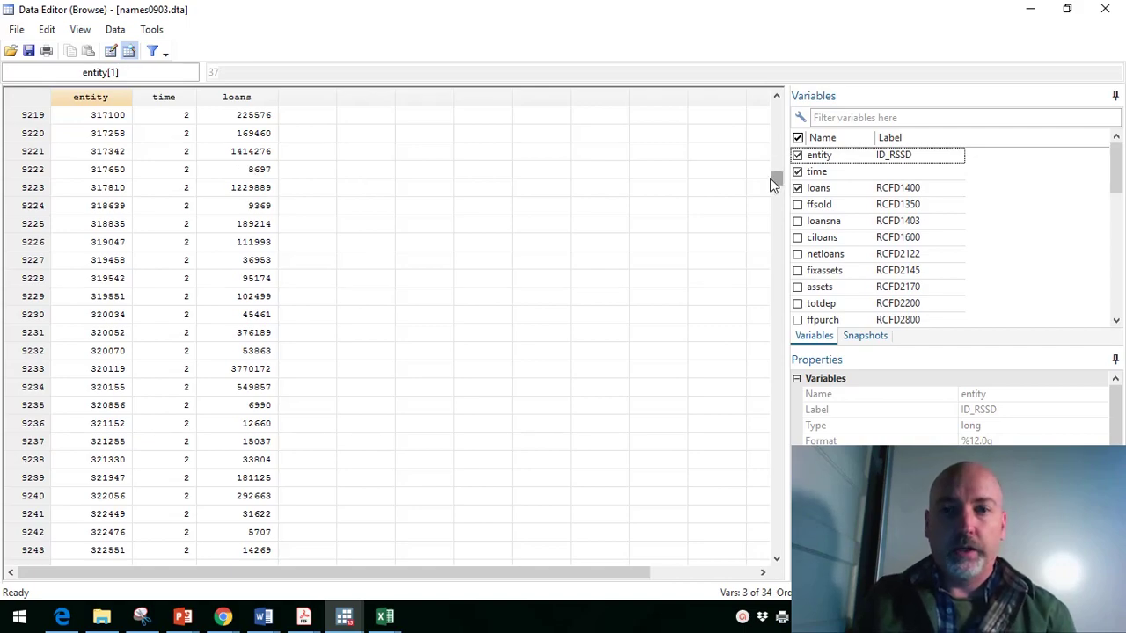
pyautogui.moveTo(775, 181); pyautogui.dragTo(744, 432)
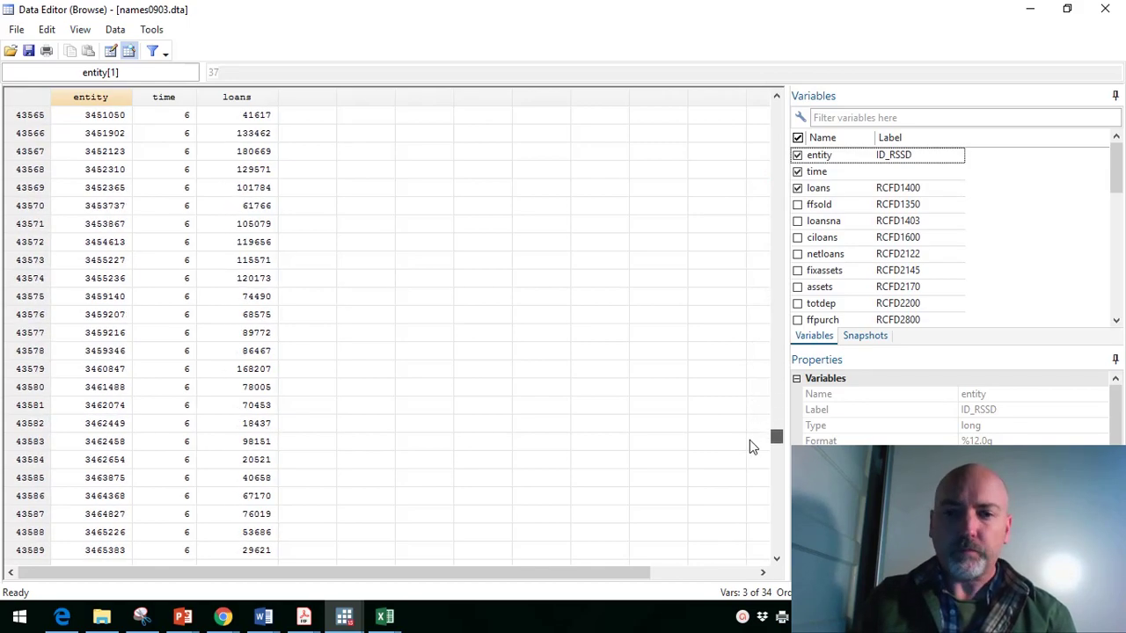
pyautogui.moveTo(750, 442); pyautogui.dragTo(781, 96)
# Step: Close the browser and run tsset entity time, giving an unbalanced panel with time 1 to 8
pyautogui.click(1108, 14)
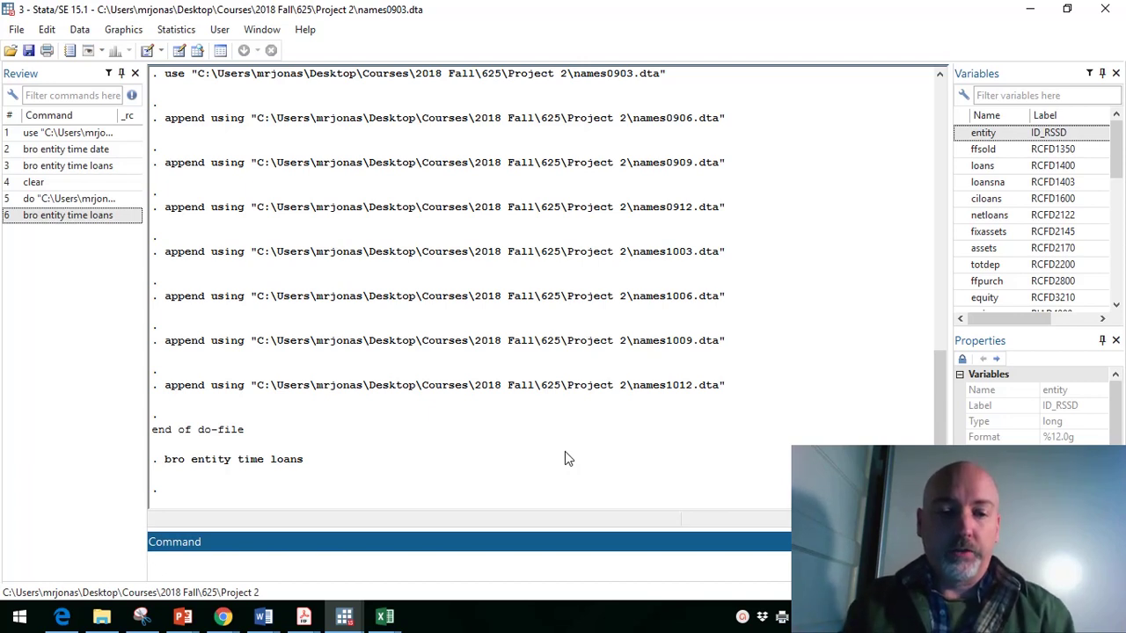
pyautogui.write('tsset')
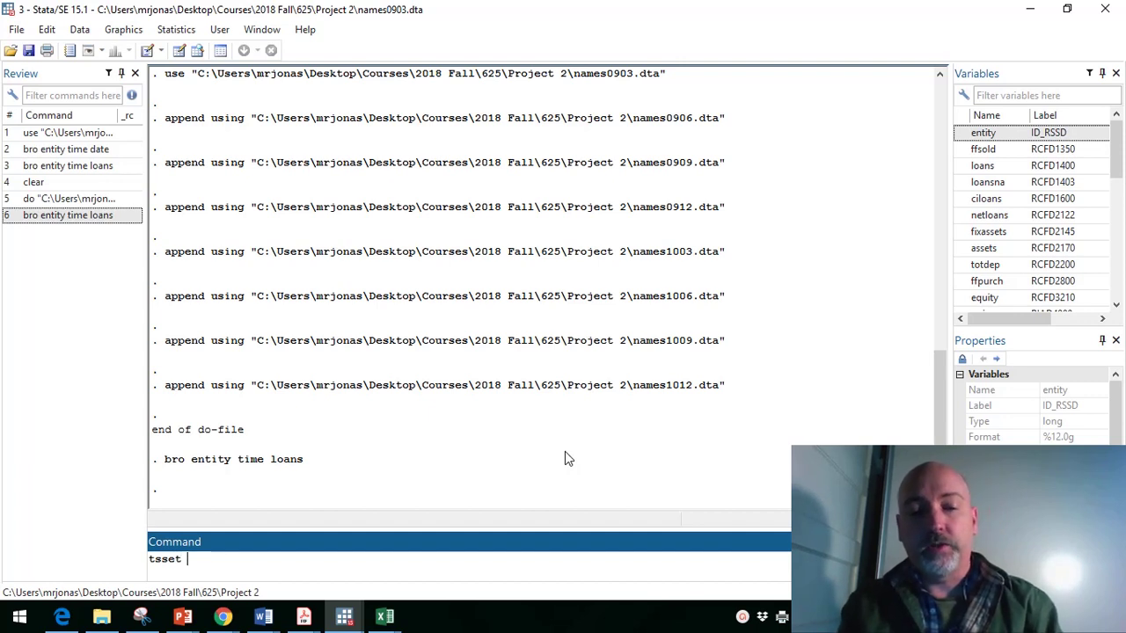
pyautogui.write(' e')
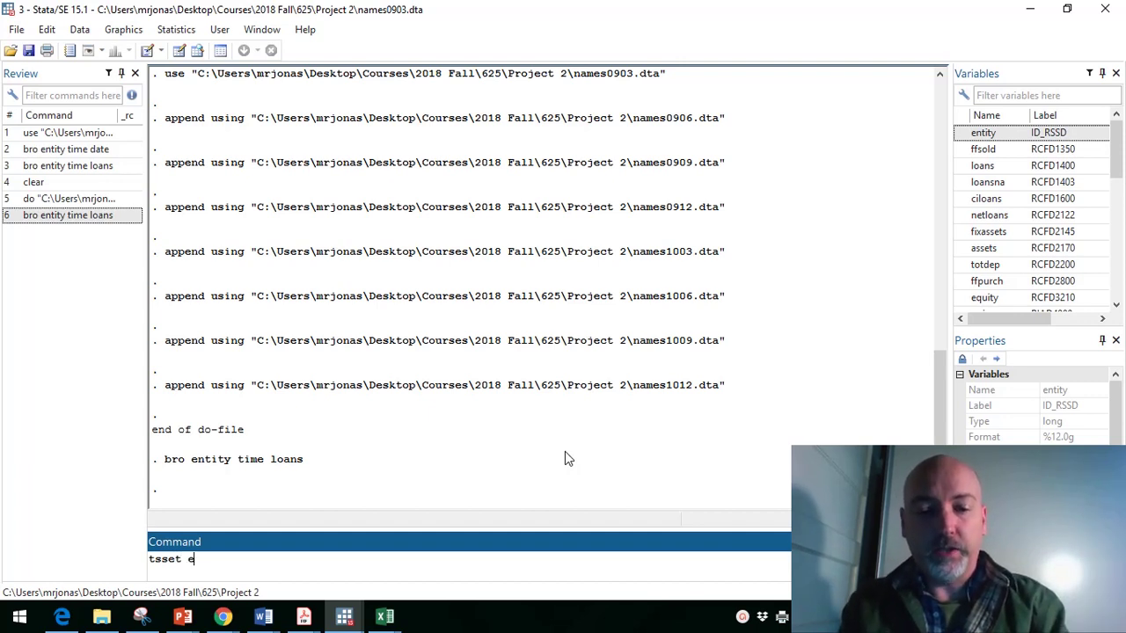
pyautogui.write('ntity ')
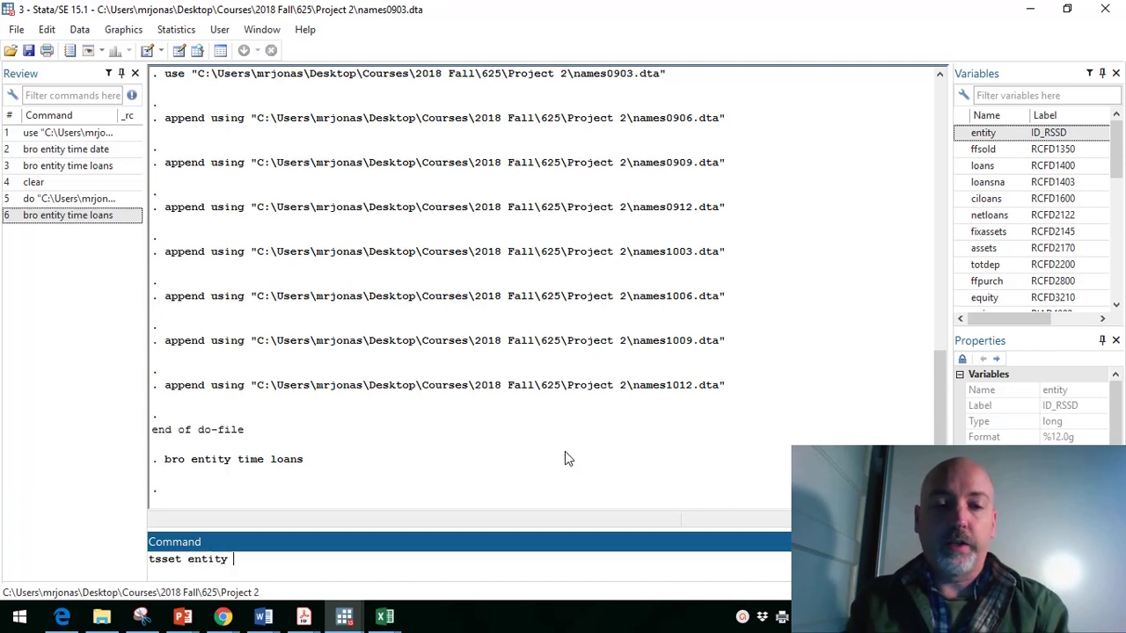
pyautogui.write('time')
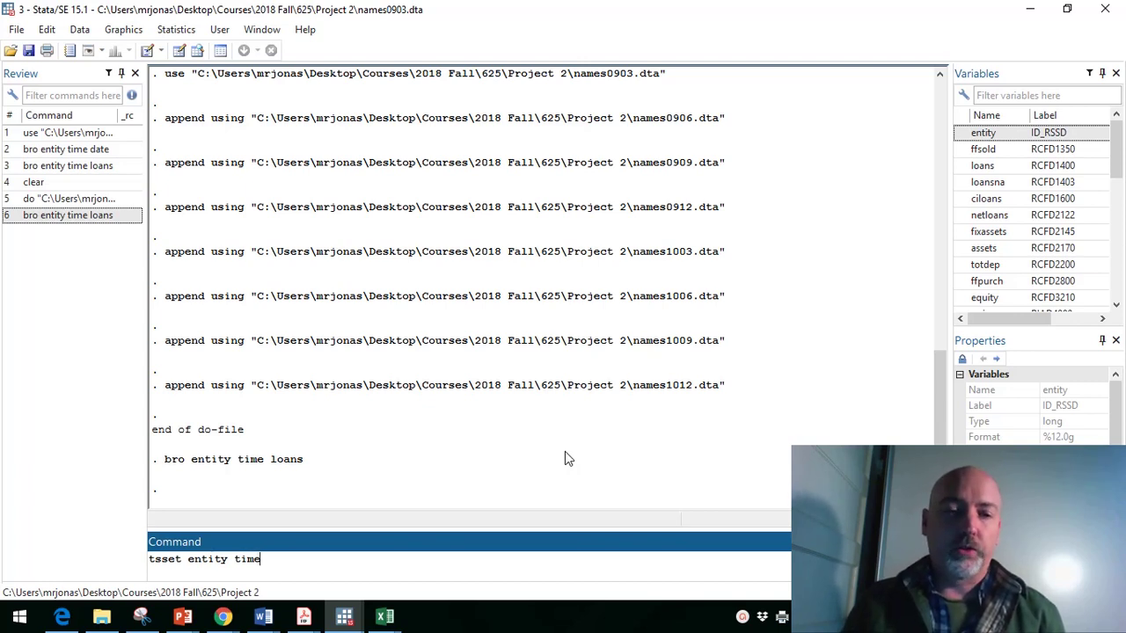
pyautogui.press('Return')
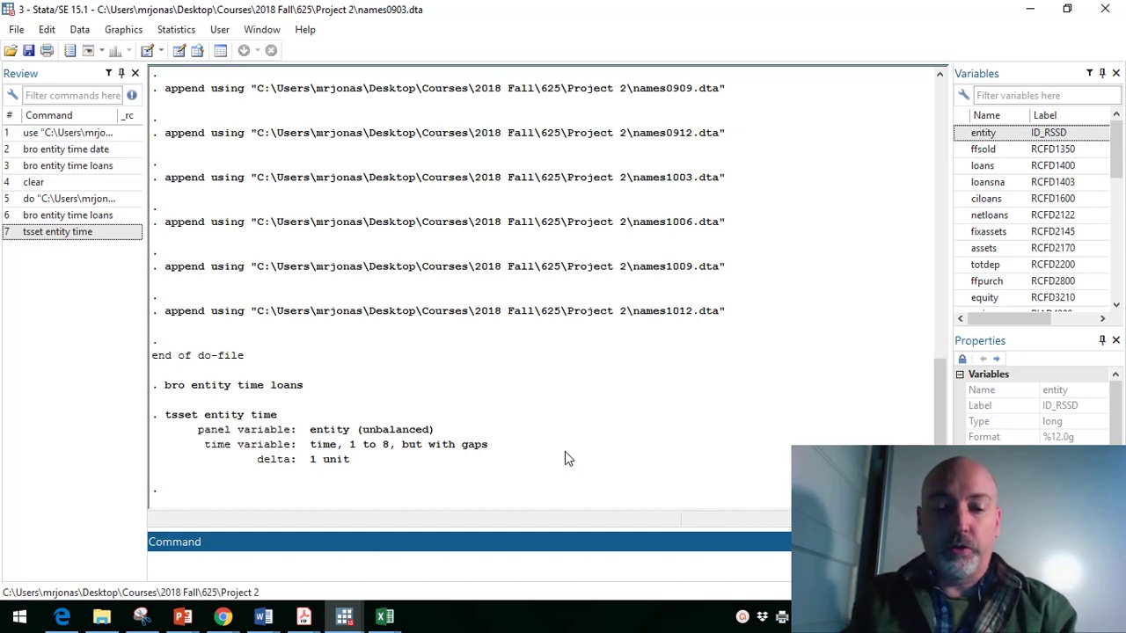
# Step: Run by entity: gen count=_N, then browse entity, time and count
pyautogui.write('y')
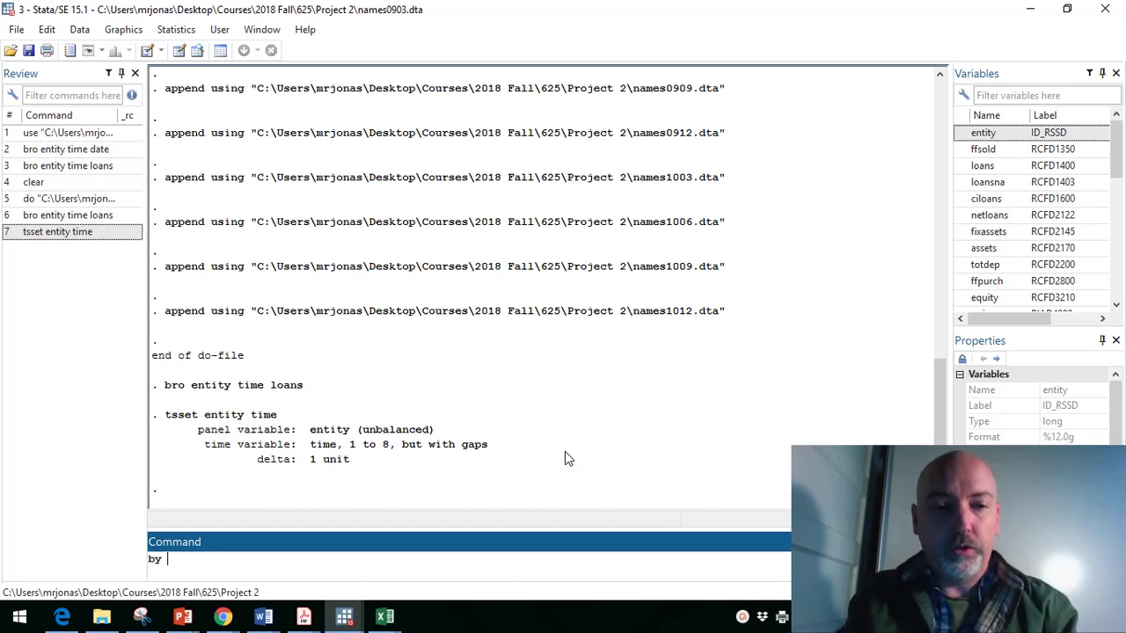
pyautogui.write(' entit')
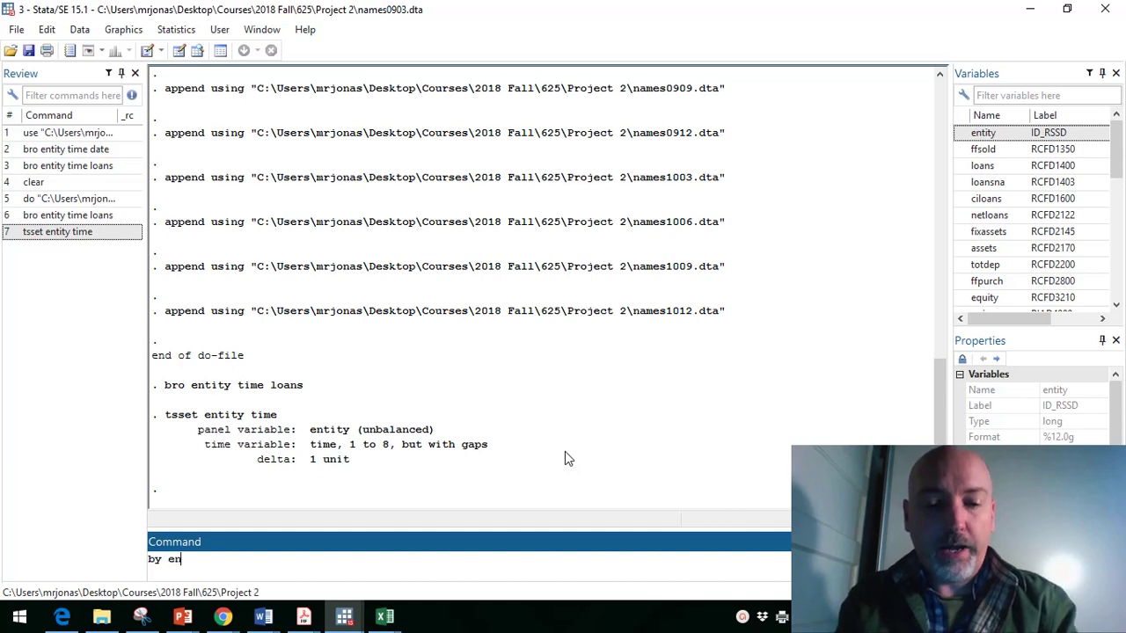
pyautogui.press('BackSpace')
pyautogui.press('BackSpace')
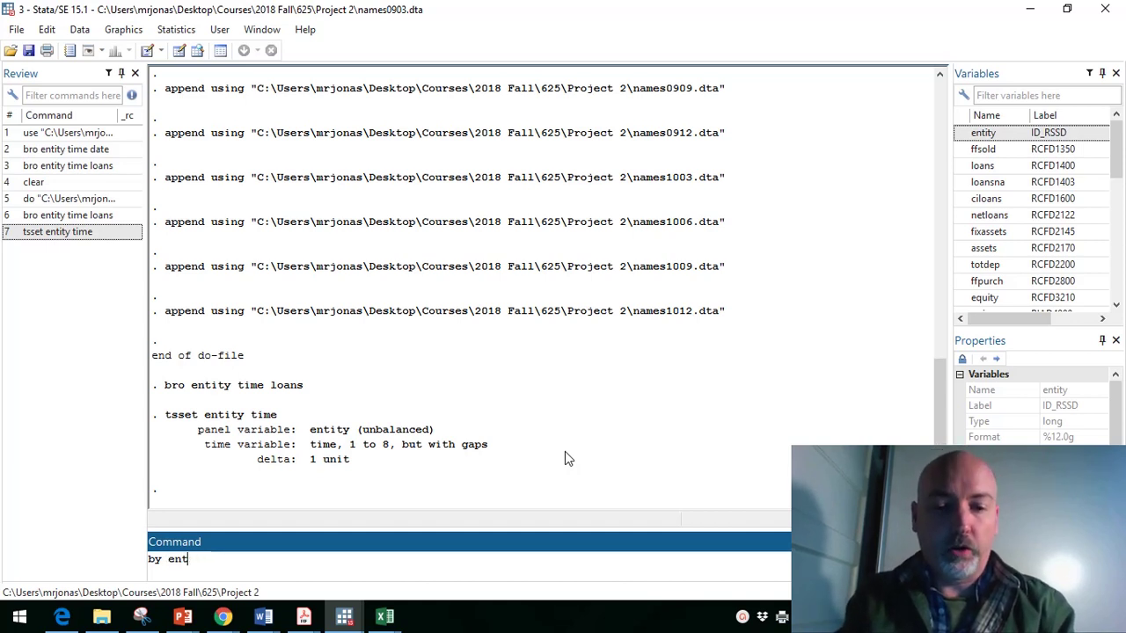
pyautogui.write('ity:')
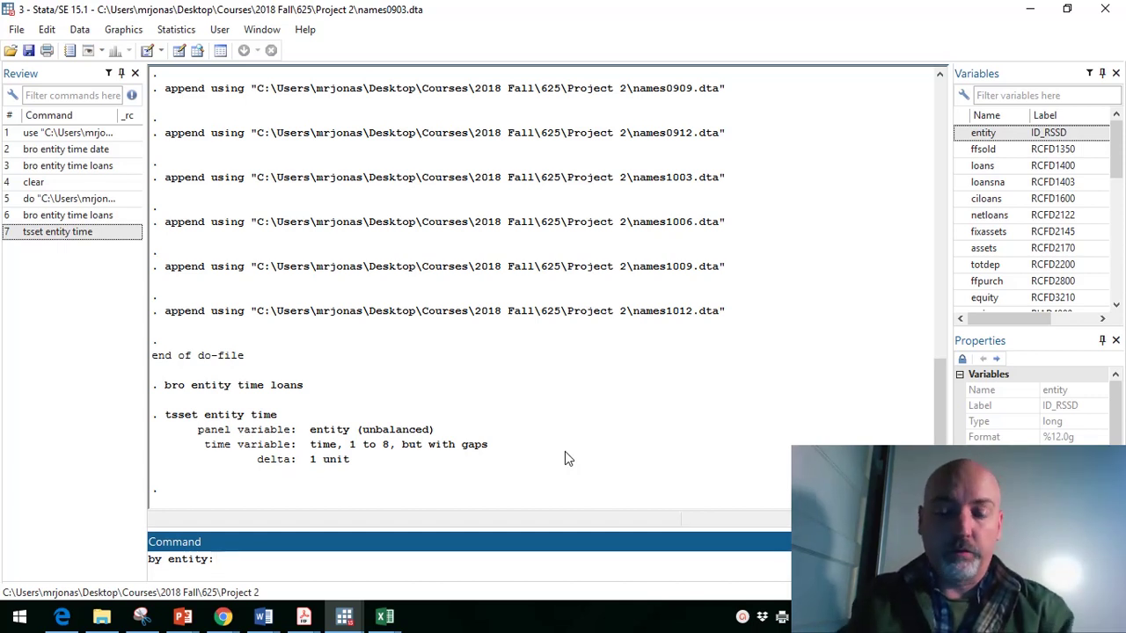
pyautogui.write('gen')
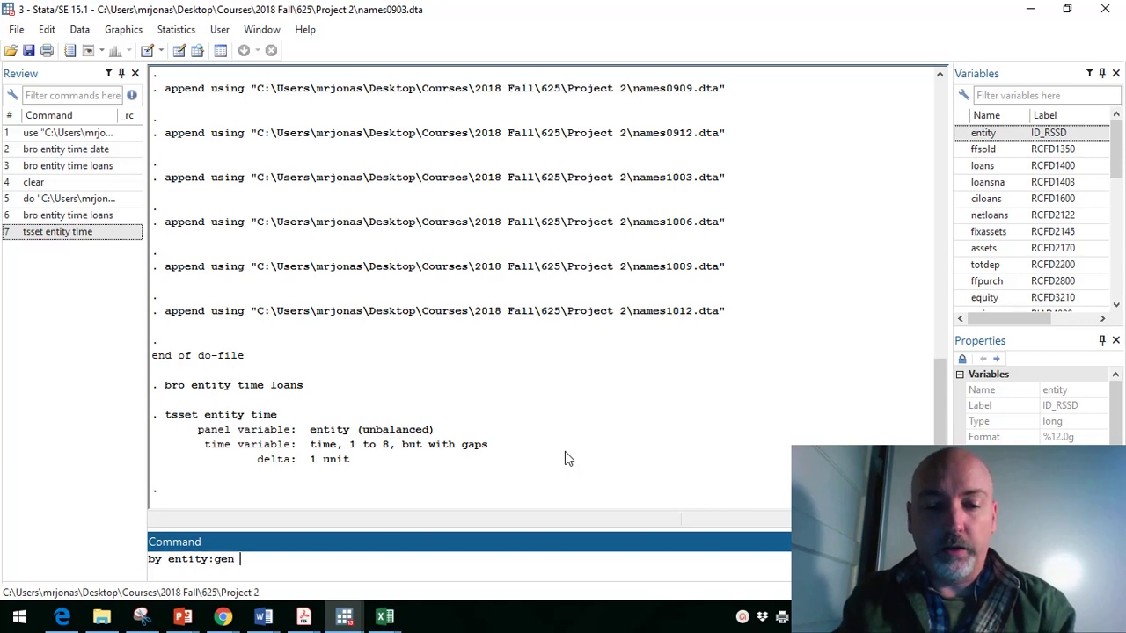
pyautogui.write(' count')
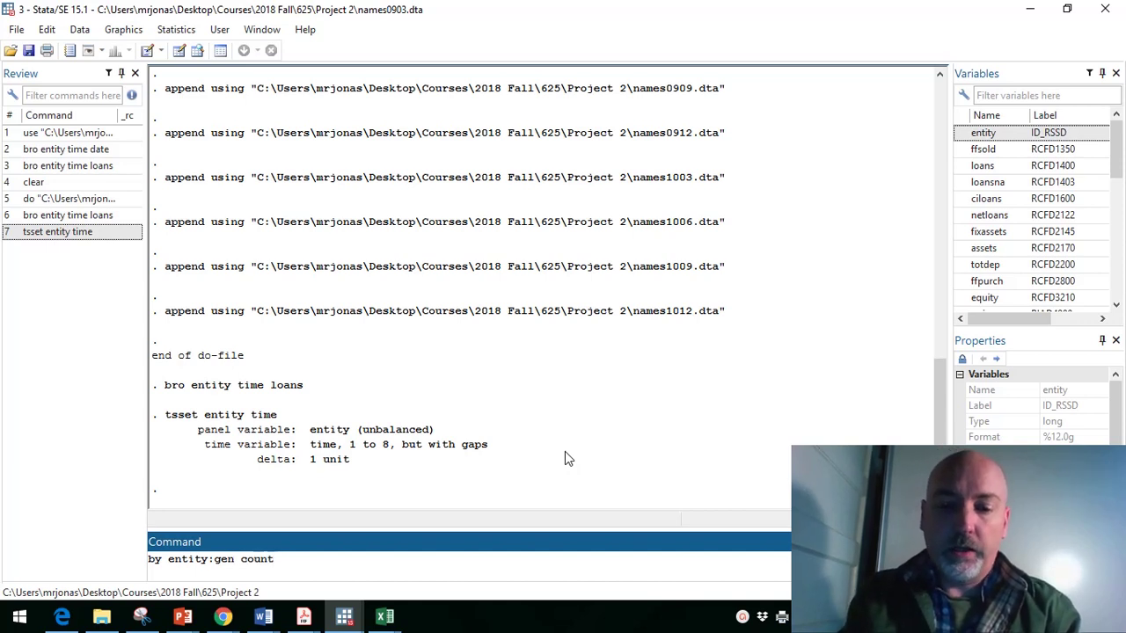
pyautogui.write('=')
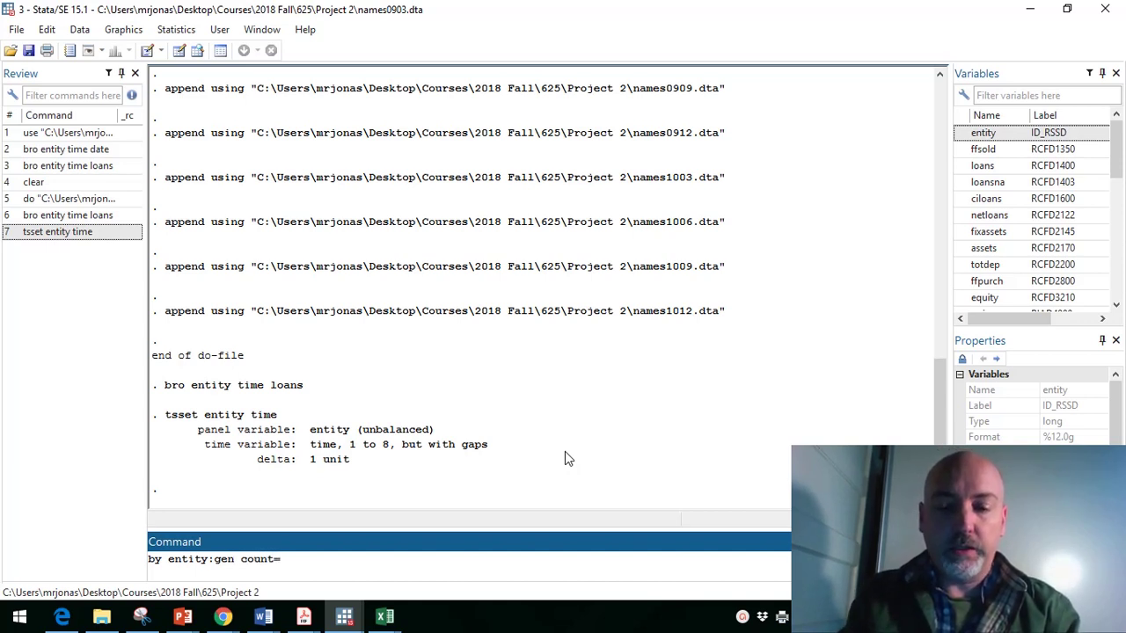
pyautogui.write('_')
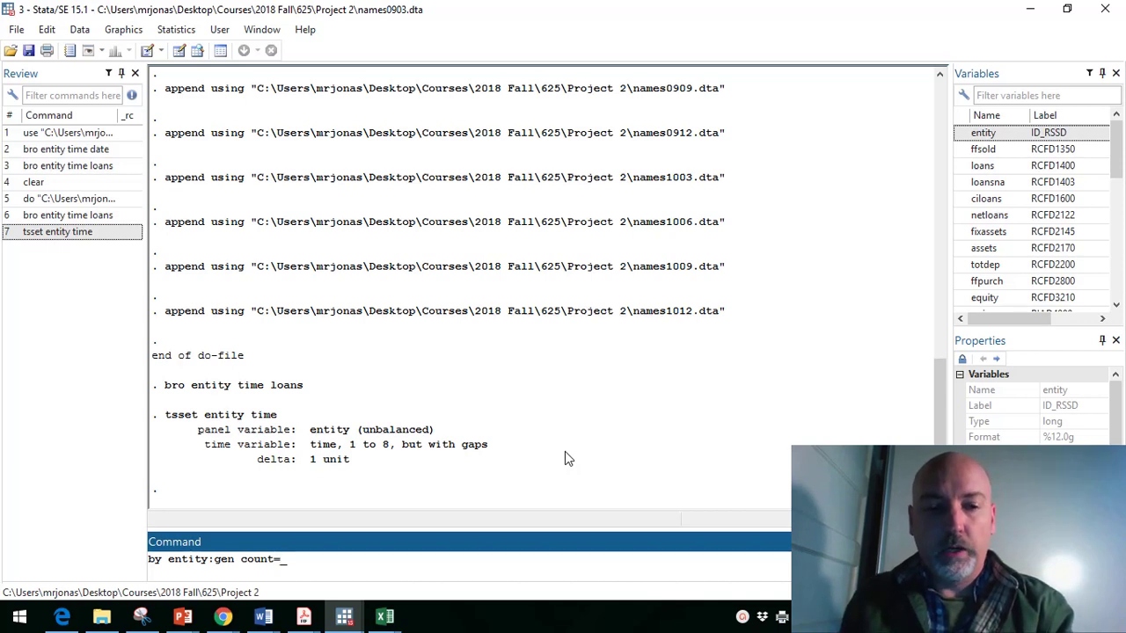
pyautogui.write('N')
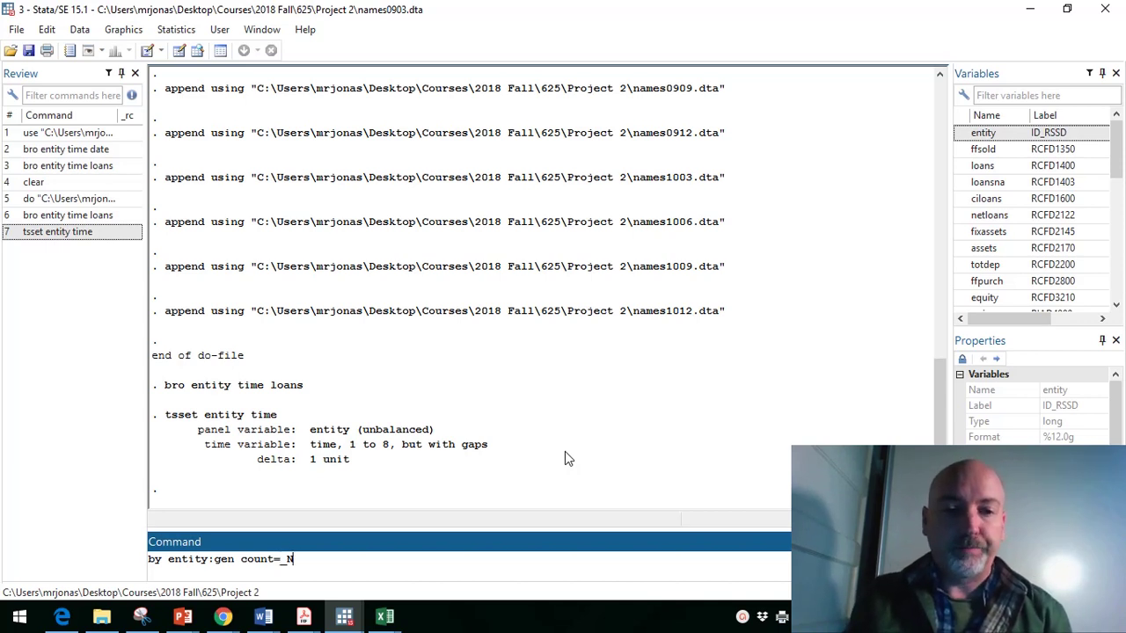
pyautogui.press('Return')
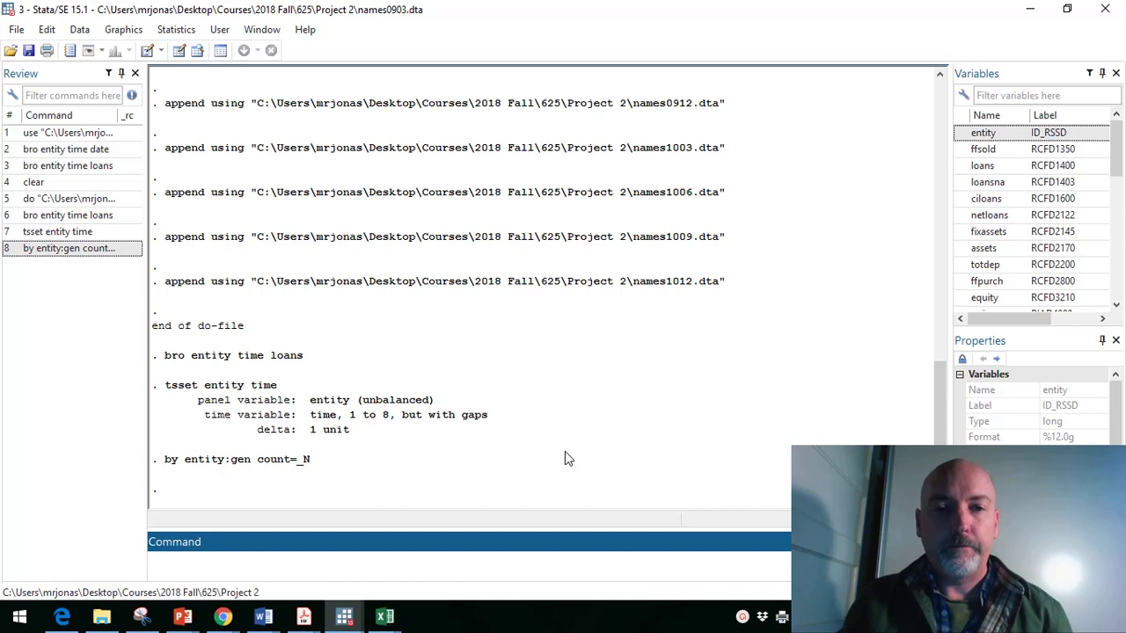
pyautogui.write('bro en')
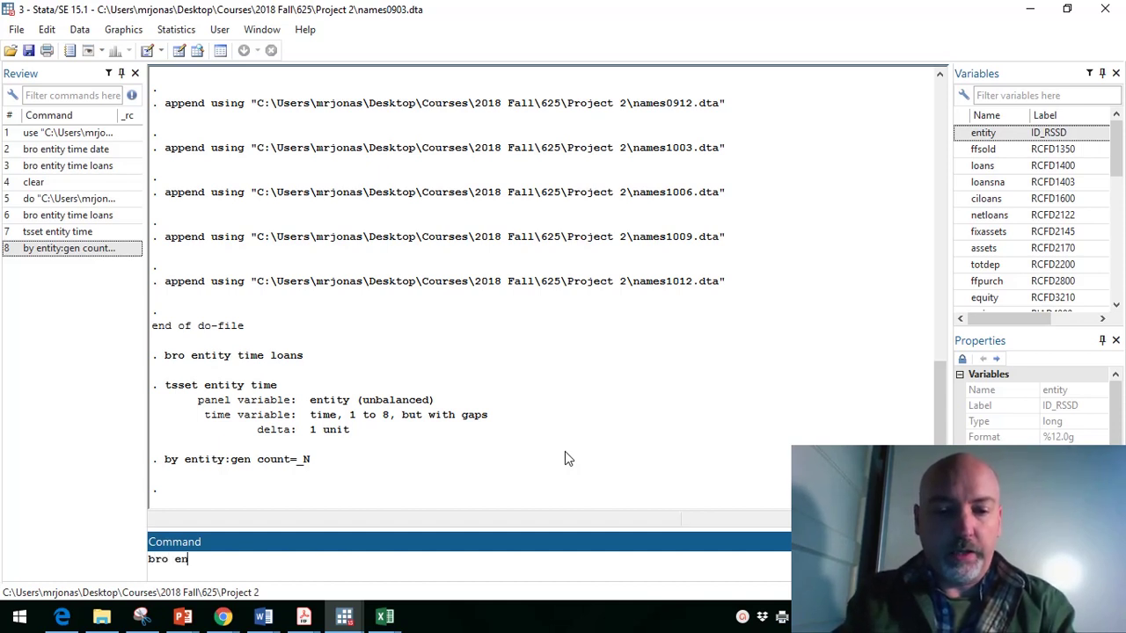
pyautogui.write('tity ti')
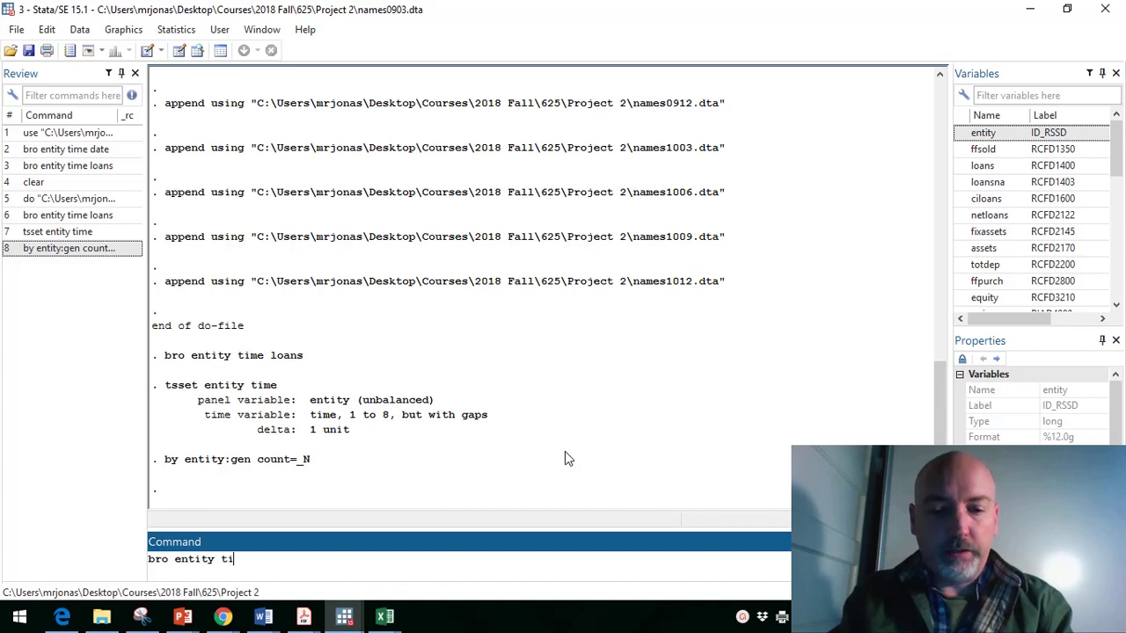
pyautogui.write('me count')
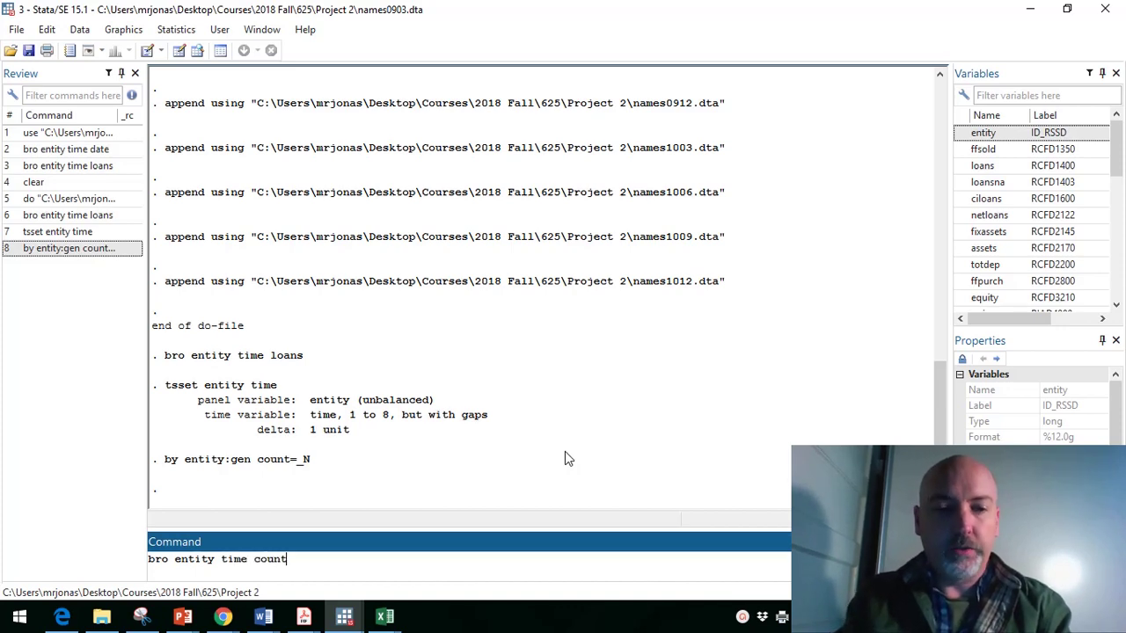
pyautogui.press('Return')
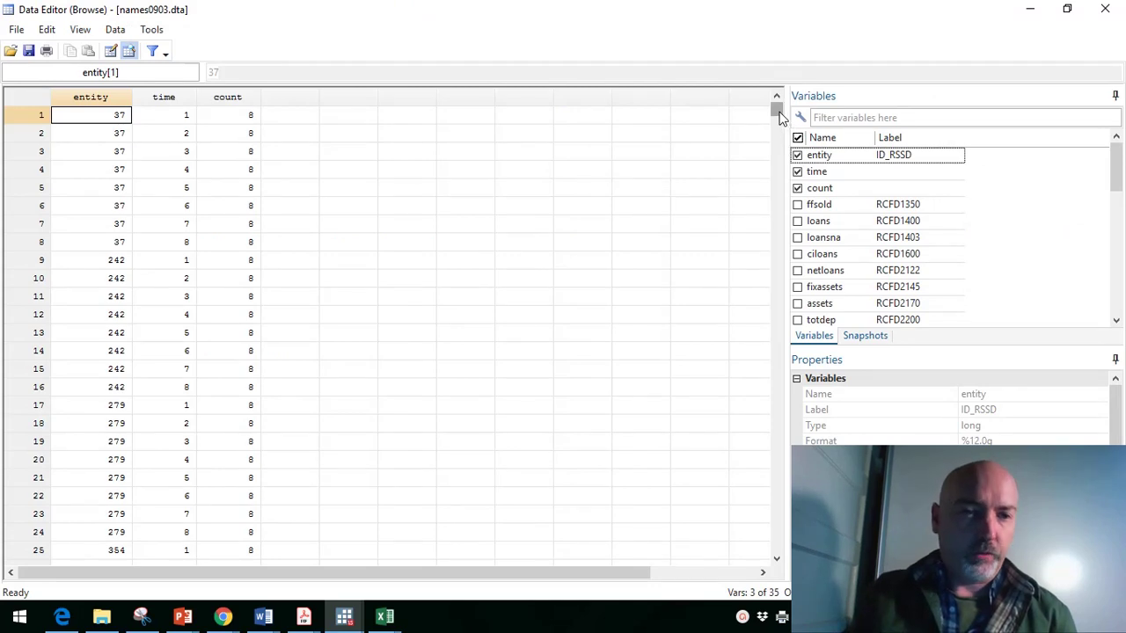
# Step: Scroll the browser down to entity 359847 and select its count cell showing 3
pyautogui.moveTo(781, 117); pyautogui.dragTo(780, 120)
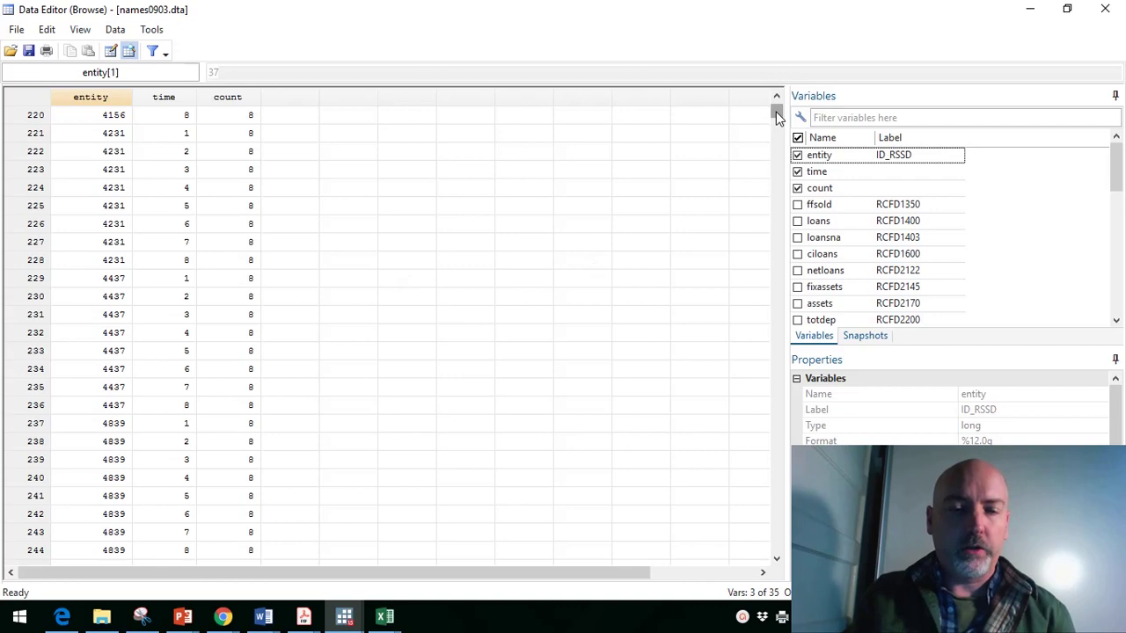
pyautogui.moveTo(776, 112); pyautogui.dragTo(765, 229)
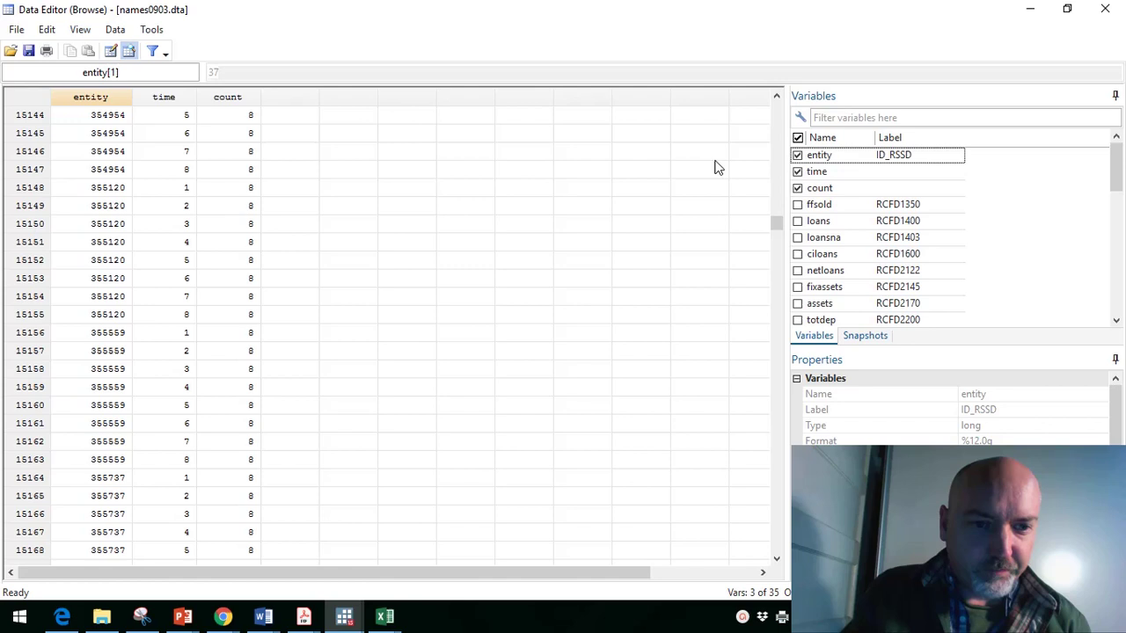
pyautogui.click(777, 270)
pyautogui.click(777, 270)
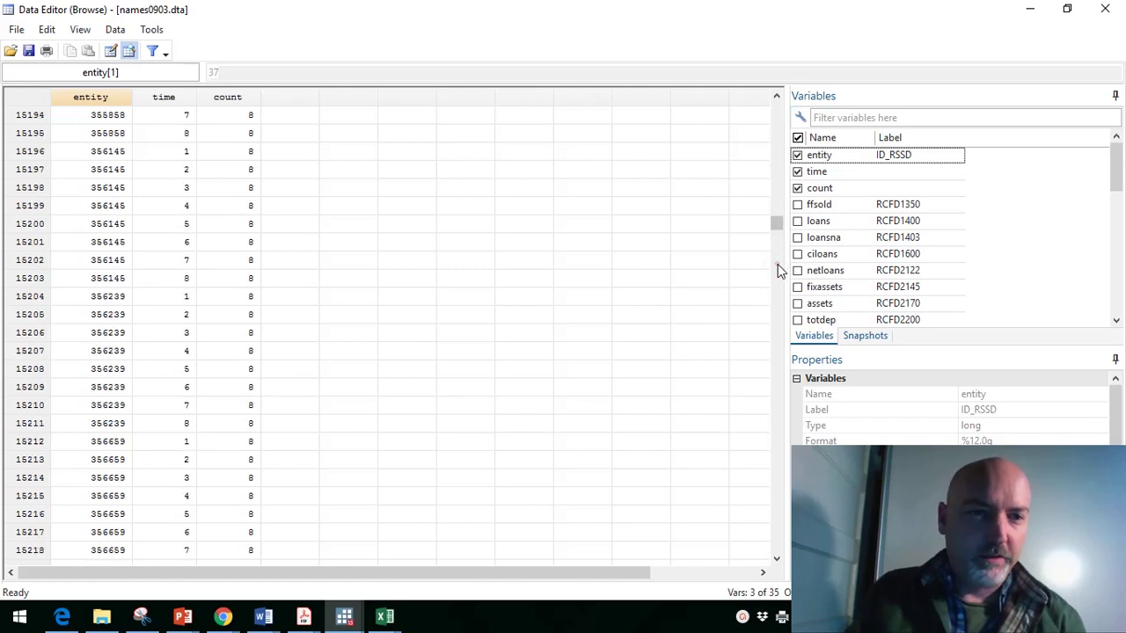
pyautogui.click(778, 270)
pyautogui.click(778, 270)
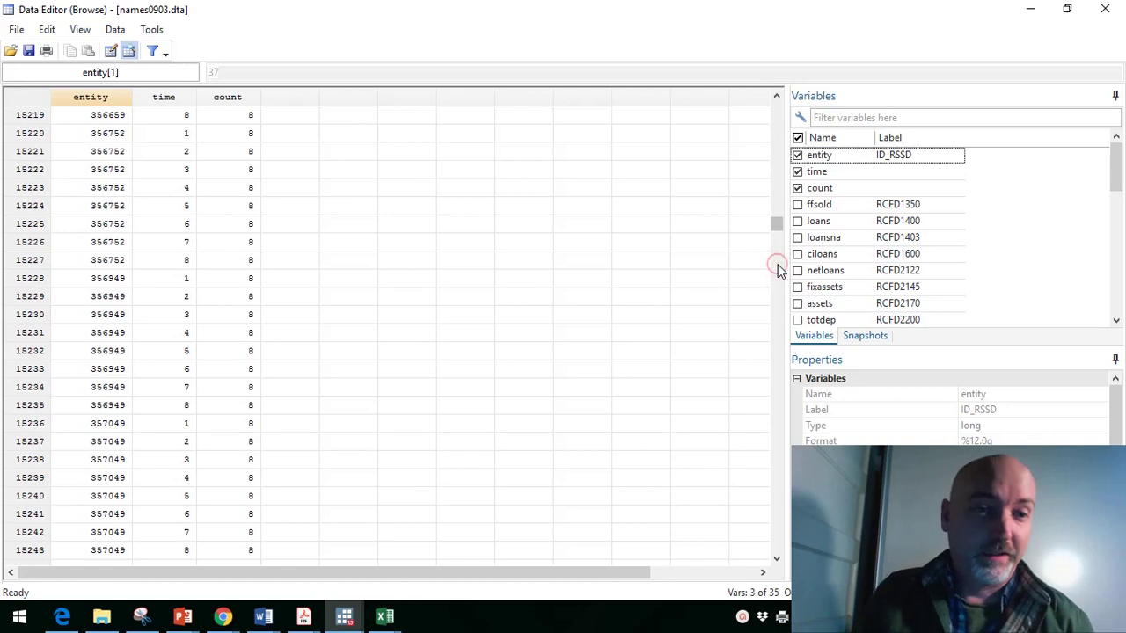
pyautogui.click(778, 270)
pyautogui.click(777, 270)
pyautogui.click(777, 264)
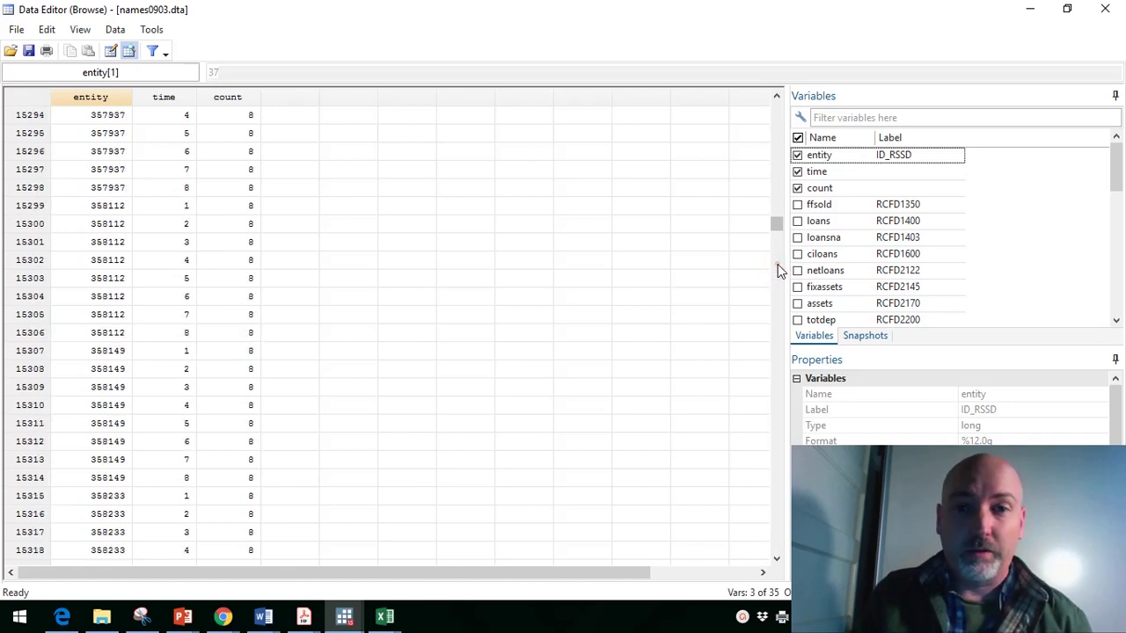
pyautogui.click(778, 270)
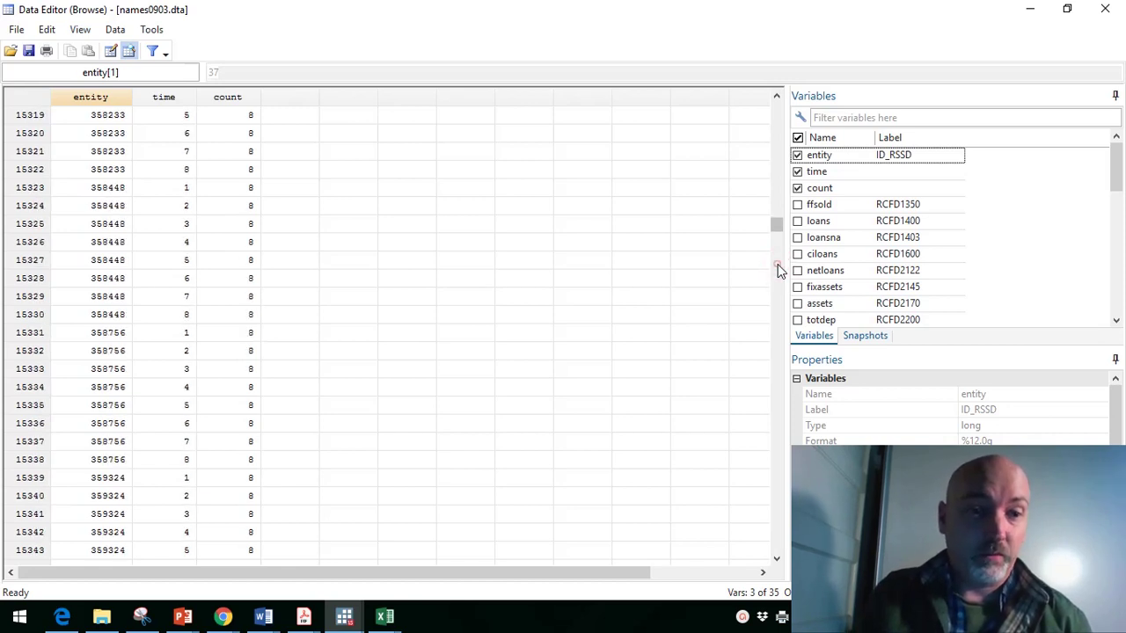
pyautogui.click(778, 270)
pyautogui.click(778, 269)
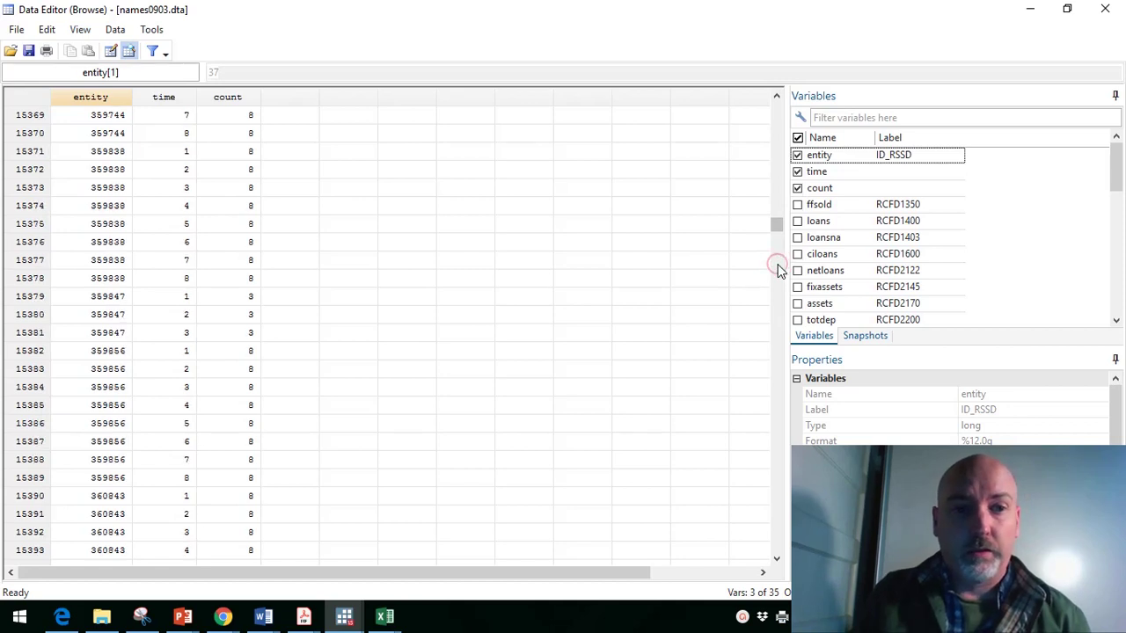
pyautogui.click(237, 298)
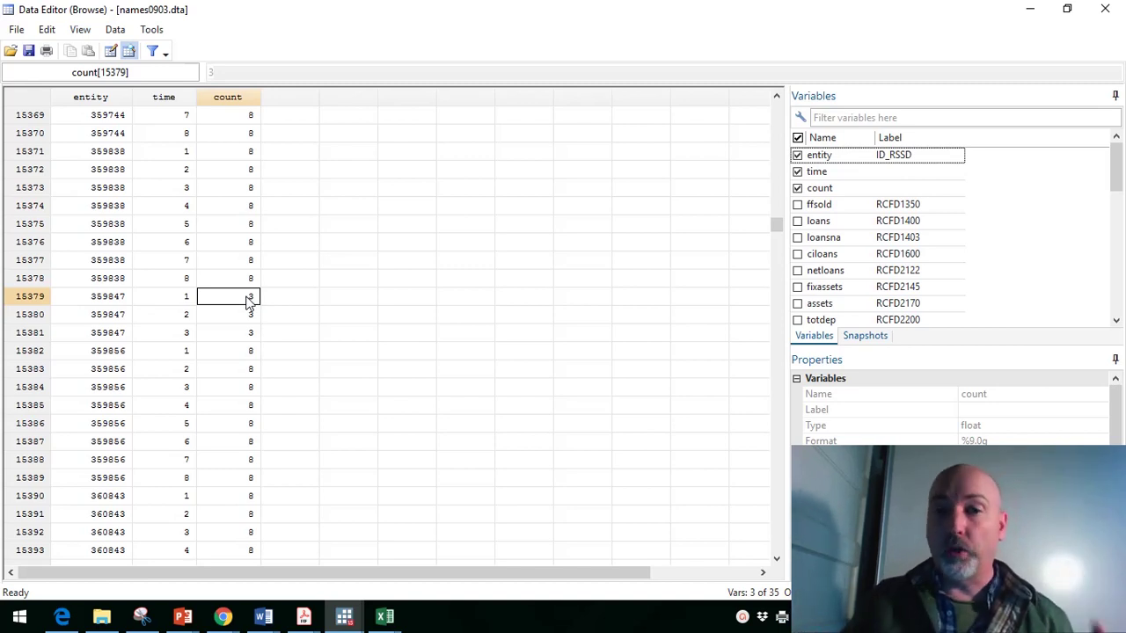
# Step: Close the browser and run drop if count<8, removing 2,636 observations
pyautogui.click(1104, 8)
pyautogui.write('d')
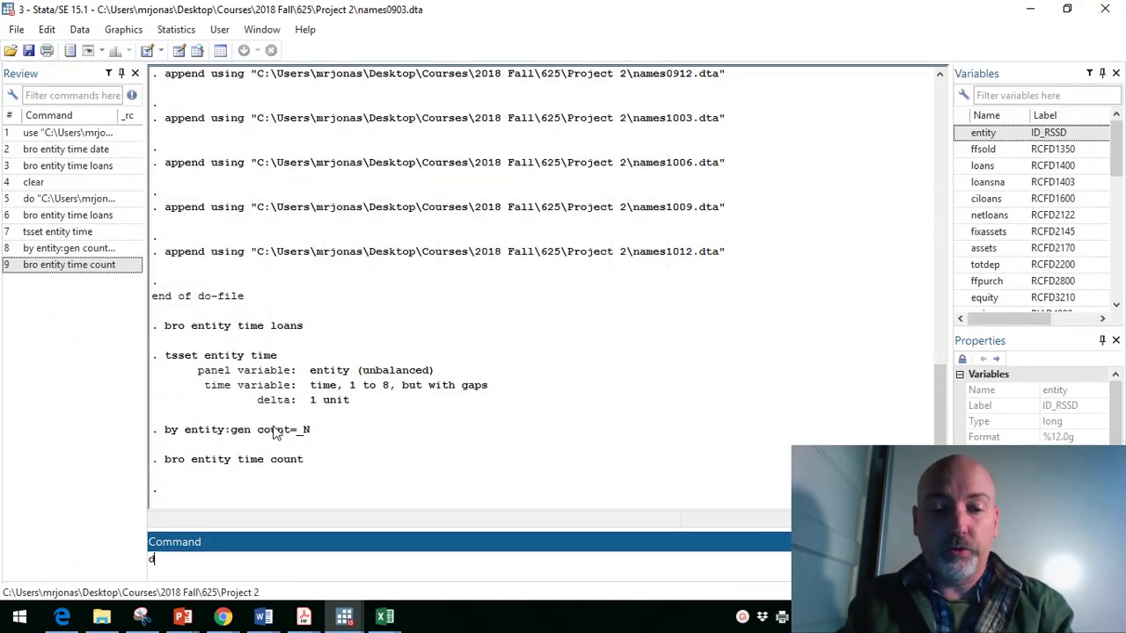
pyautogui.write('rop if')
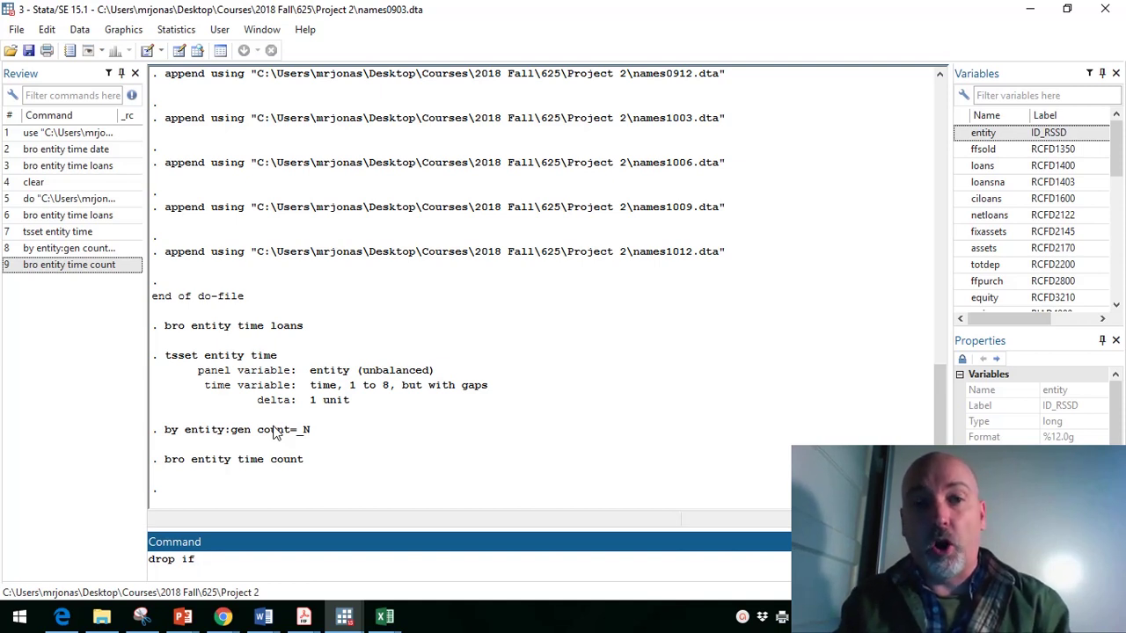
pyautogui.write(' count')
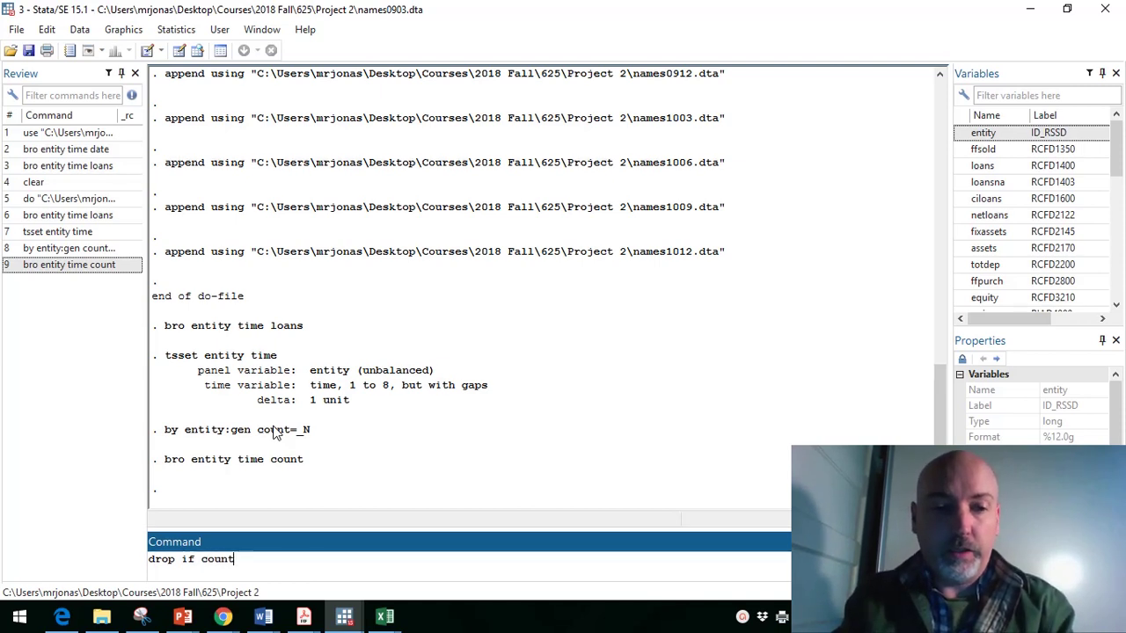
pyautogui.write('<8')
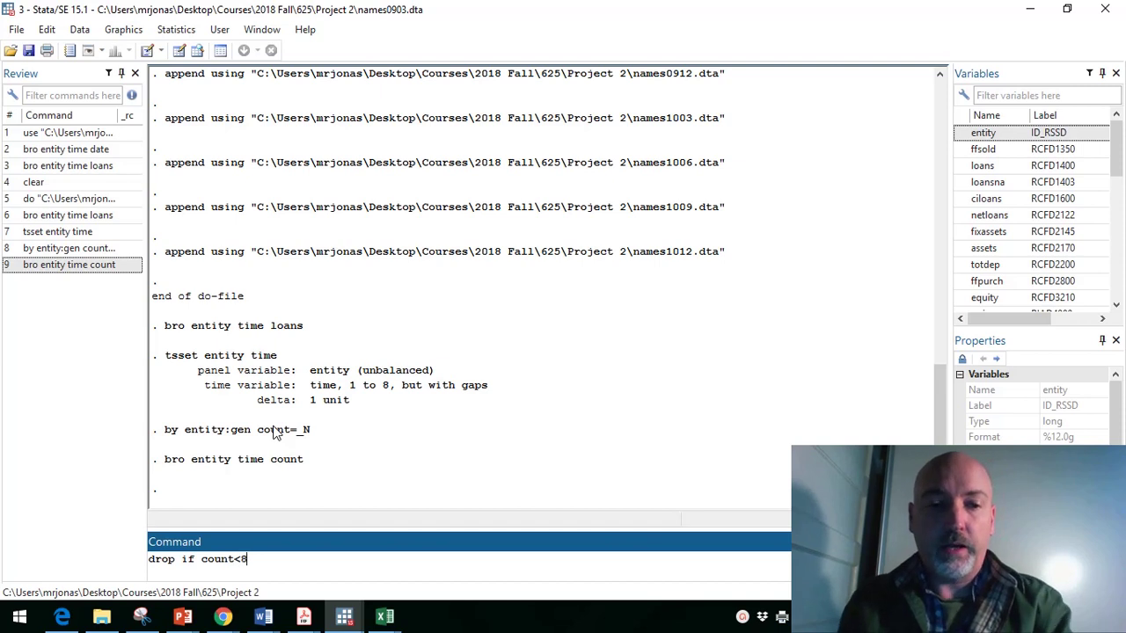
pyautogui.press('Return')
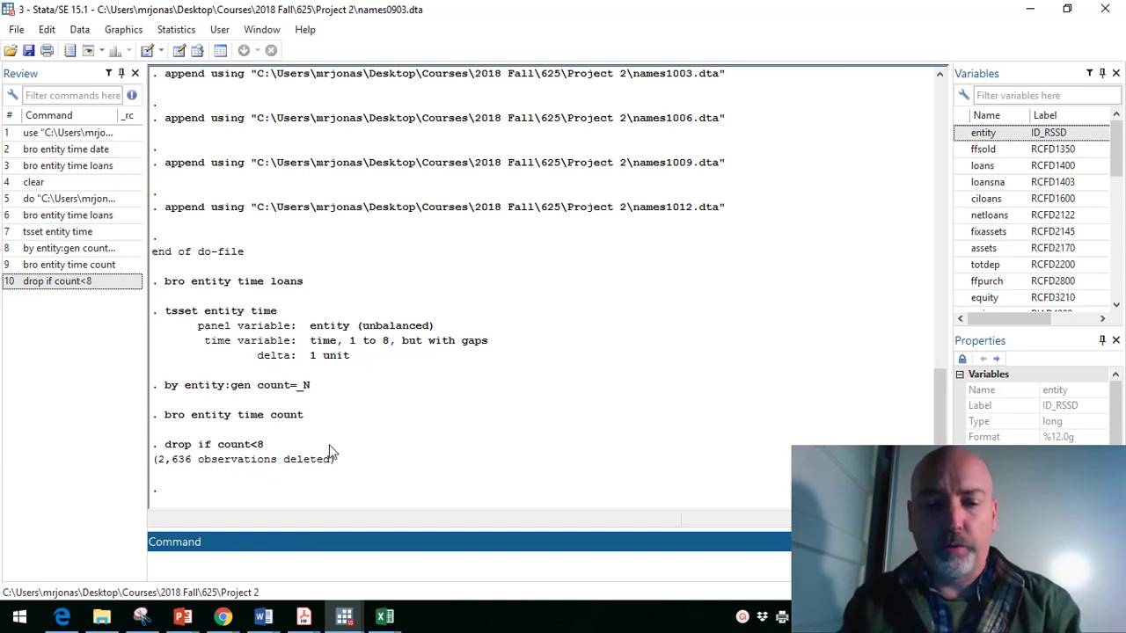
# Step: Run sum on loansna, assets and equity, adding the variables from the Variables pane
pyautogui.write('sum')
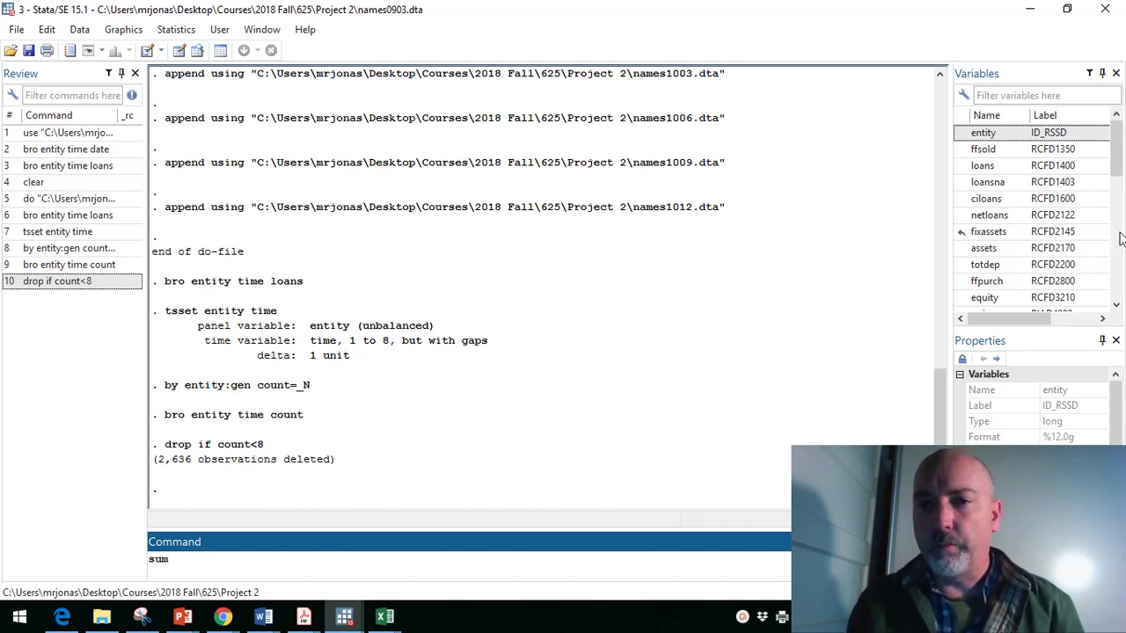
pyautogui.click(989, 183)
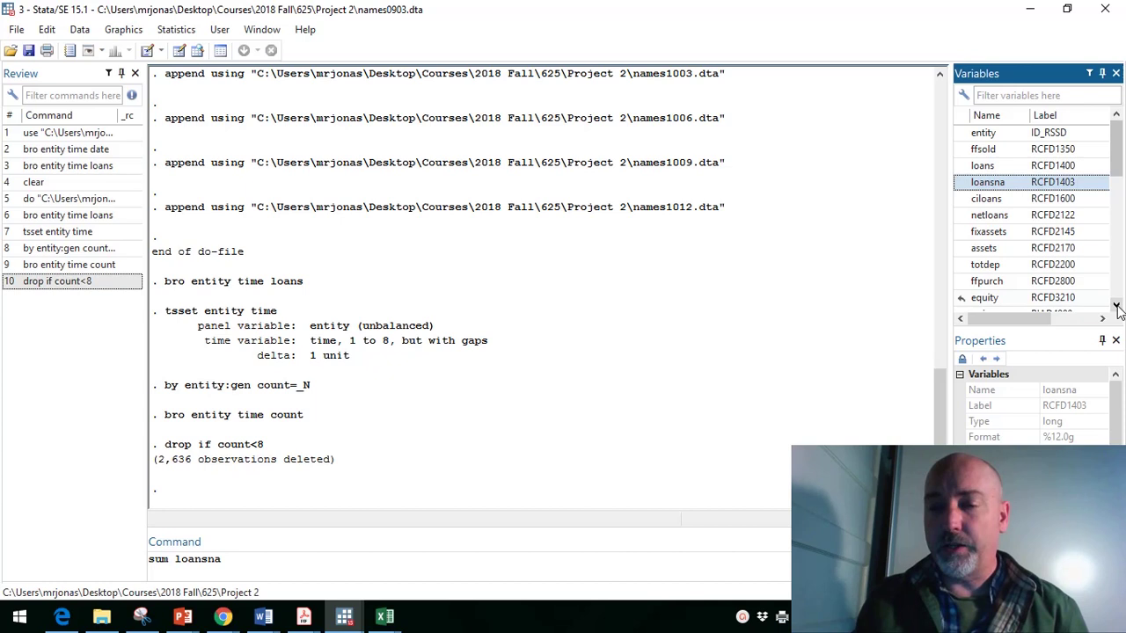
pyautogui.doubleClick(1004, 250)
pyautogui.doubleClick(1003, 299)
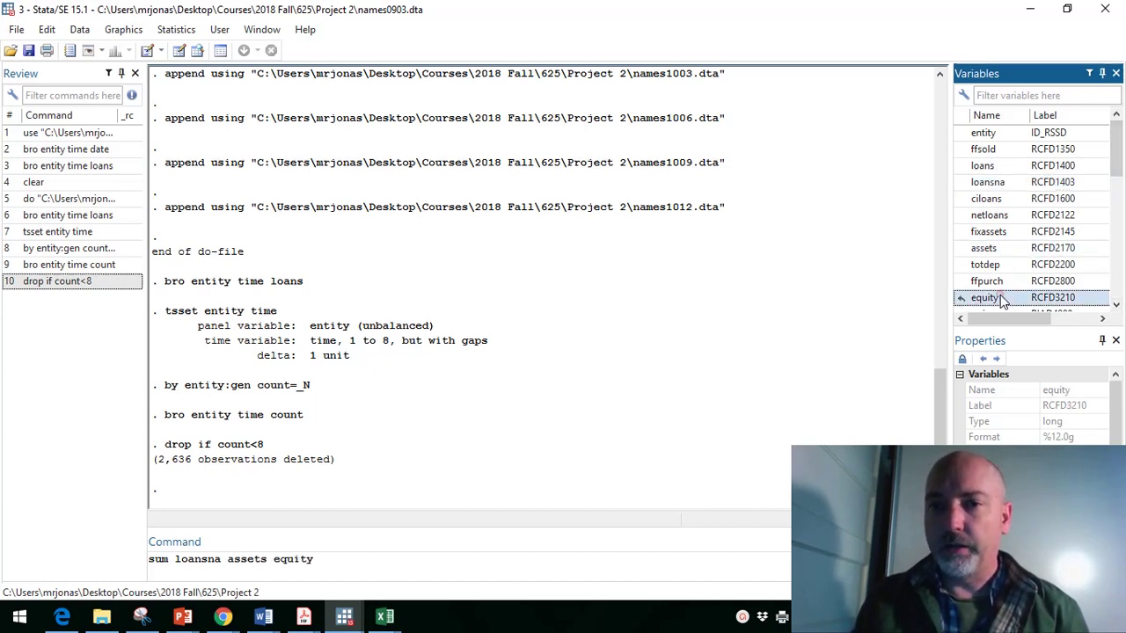
pyautogui.press('Return')
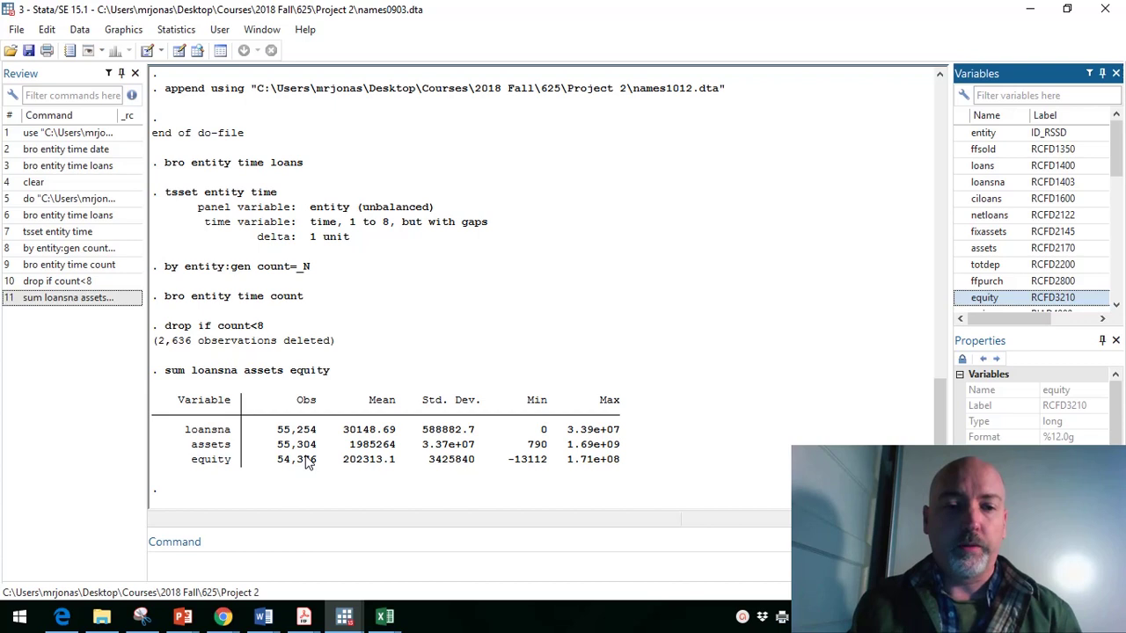
# Step: Enter reg loansna equity assets ploans nonintinc in the Command window without running it
pyautogui.click(240, 564)
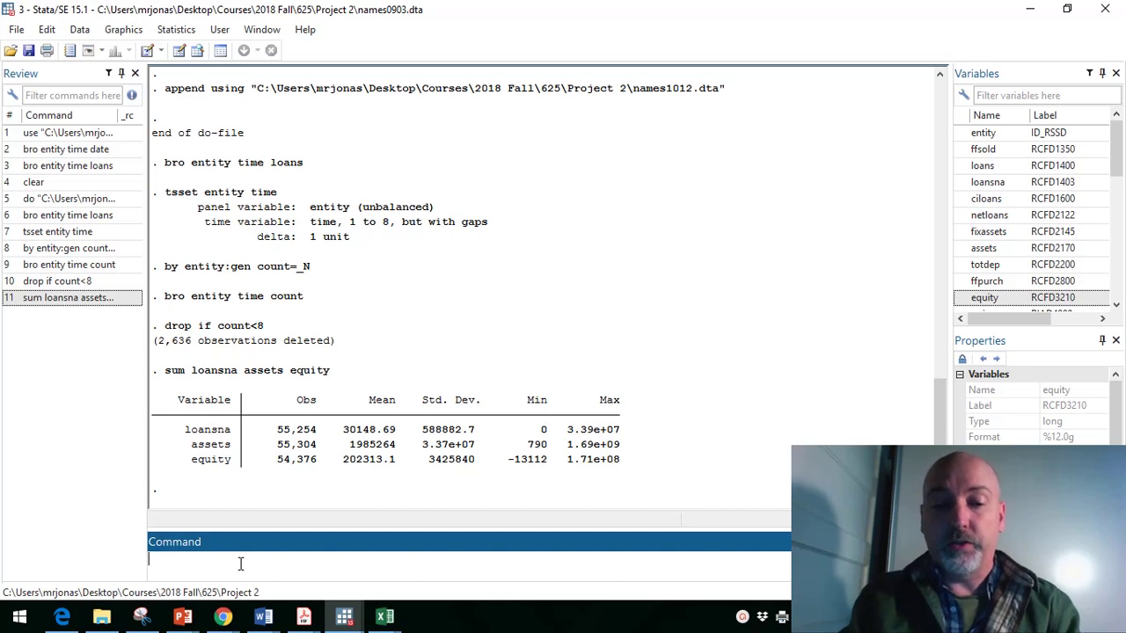
pyautogui.write('reg')
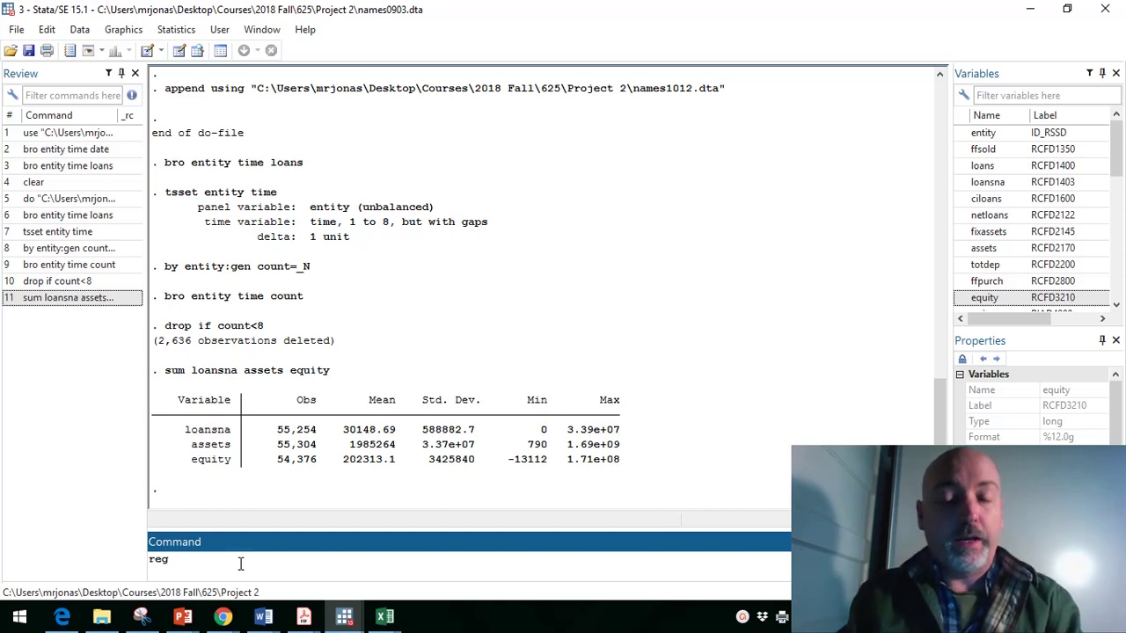
pyautogui.click(988, 182)
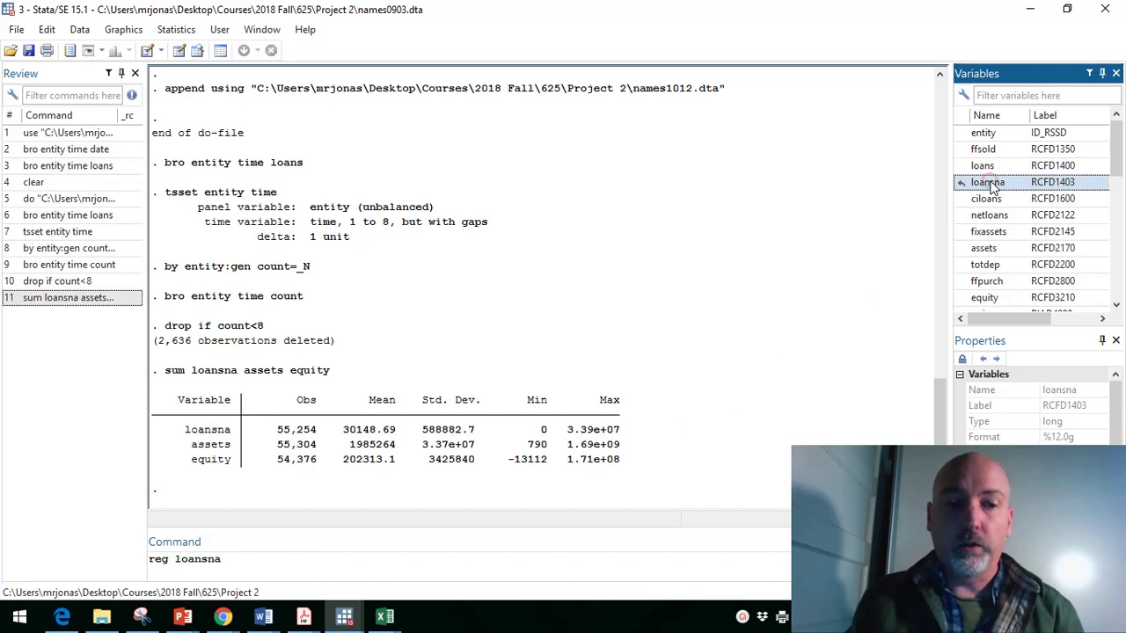
pyautogui.click(261, 560)
pyautogui.write('equi')
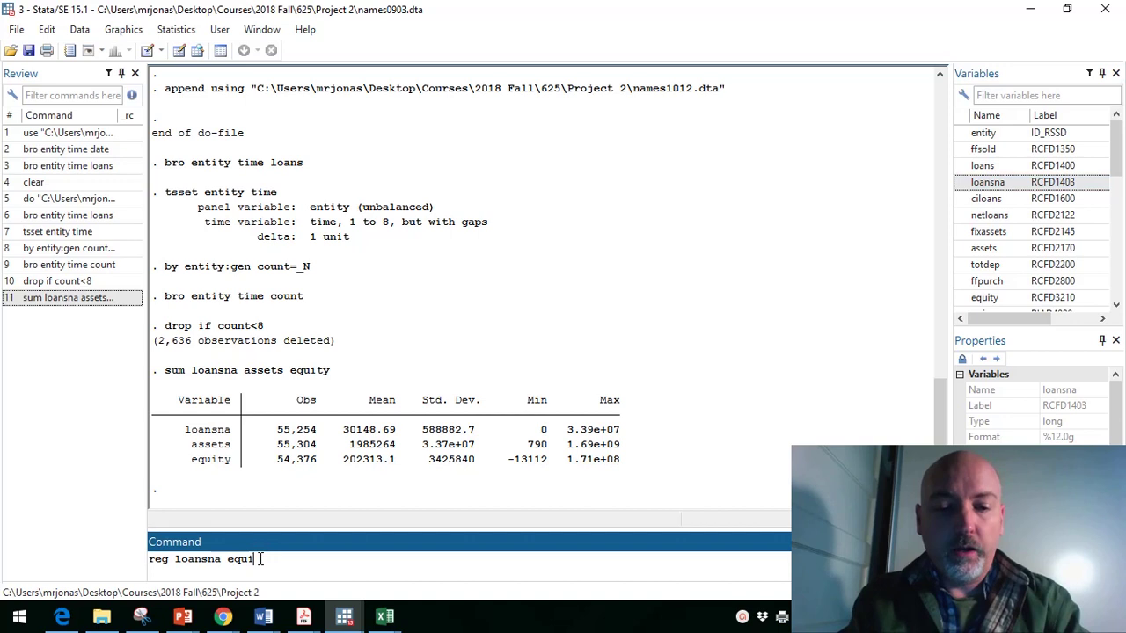
pyautogui.write('ty')
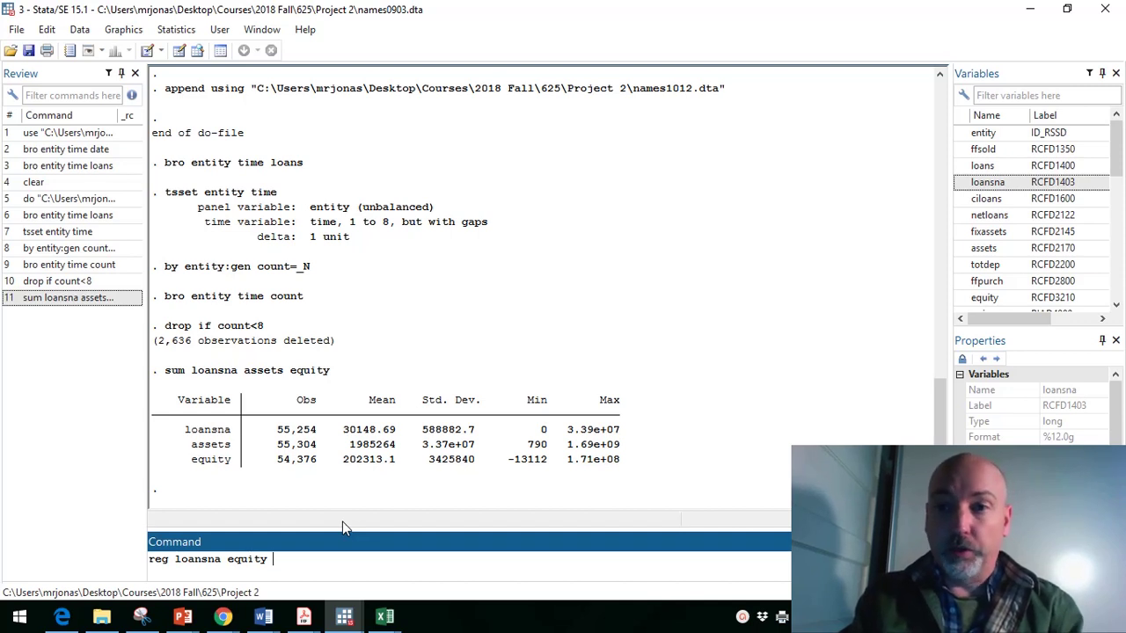
pyautogui.write('asset')
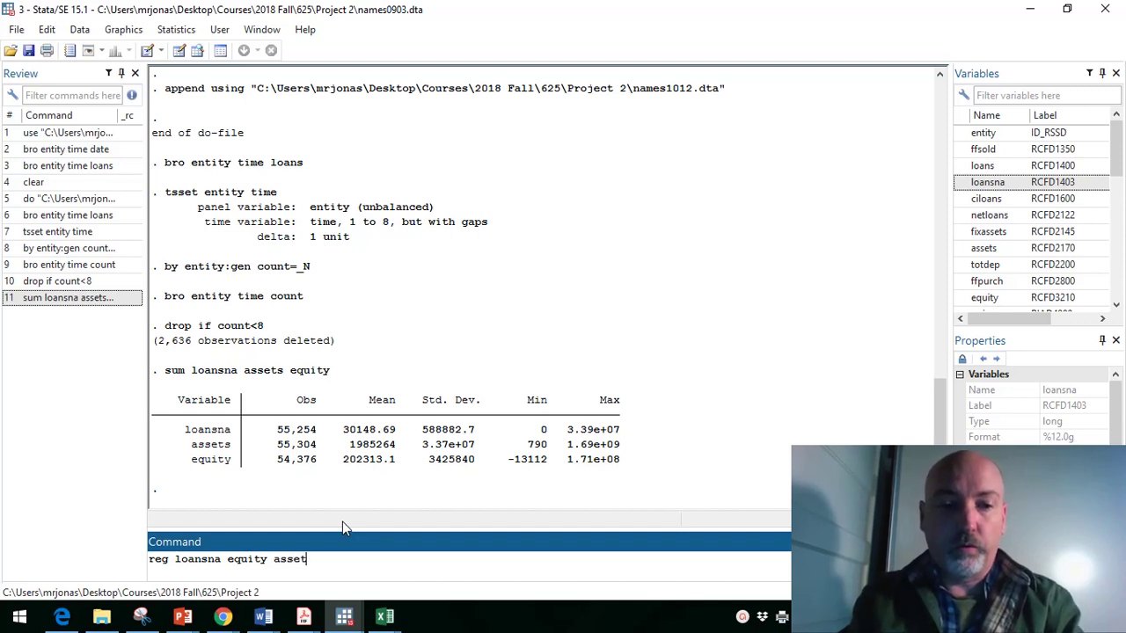
pyautogui.write('s ')
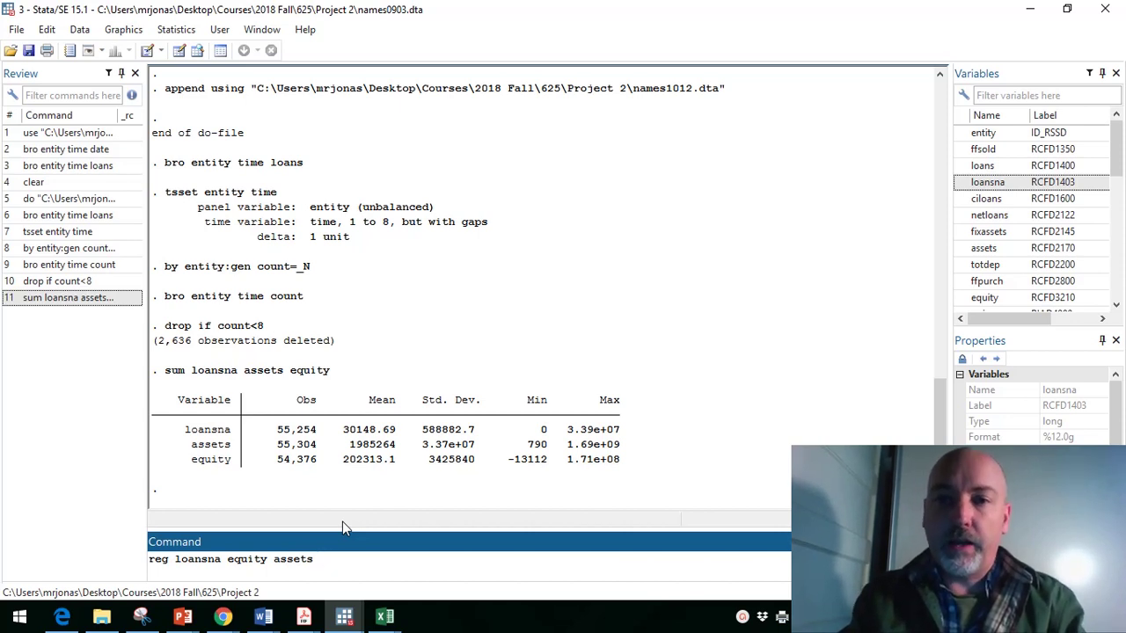
pyautogui.write(' ploans')
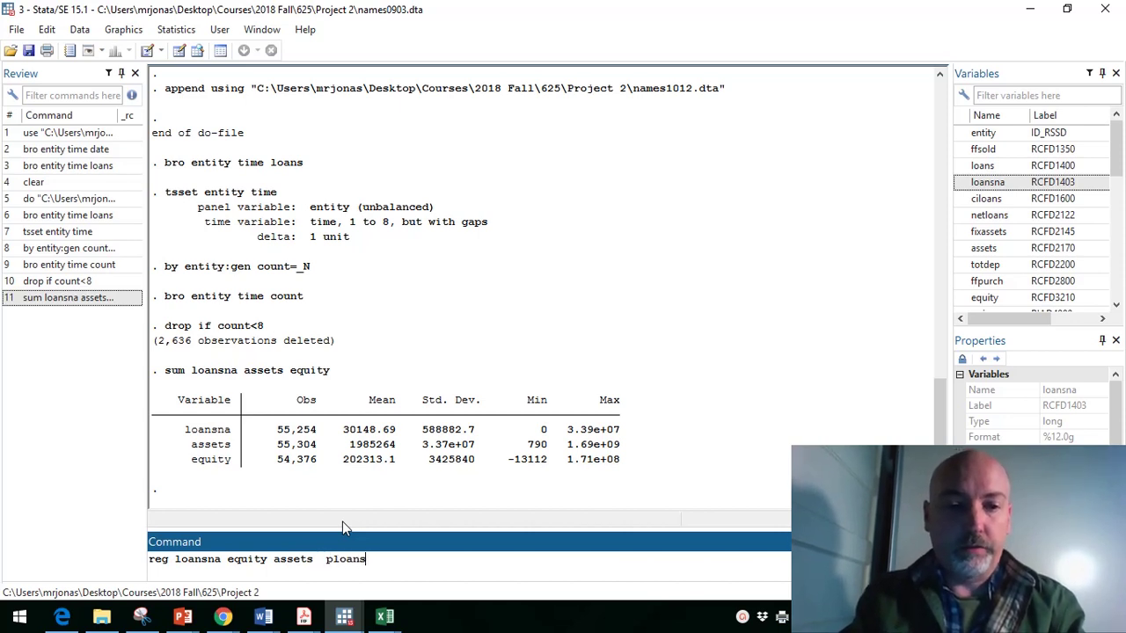
pyautogui.write(' noni')
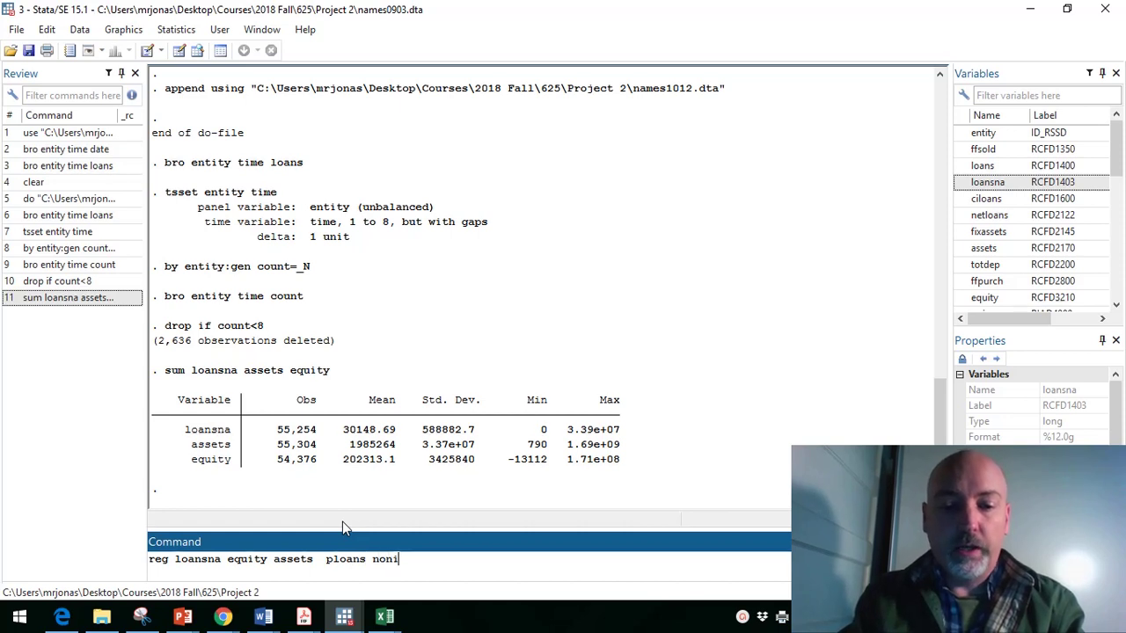
pyautogui.write('ntinc')
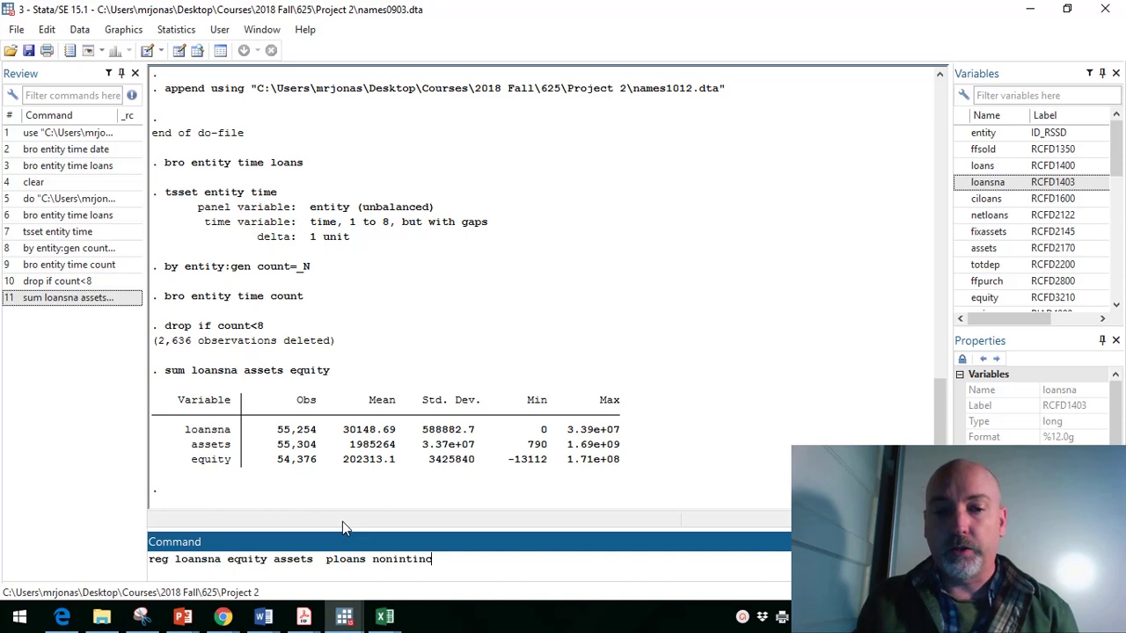
# Step: Execute the loansna regression, getting R-squared 0.9498 on 54,224 observations
pyautogui.press('Return')
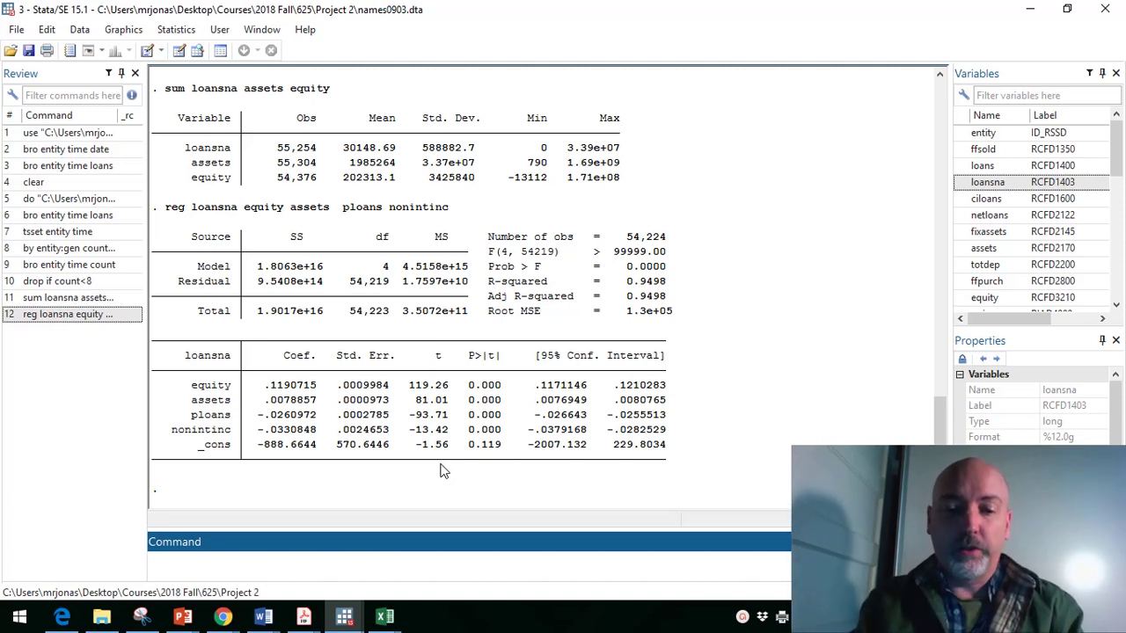
pyautogui.write('gen b')
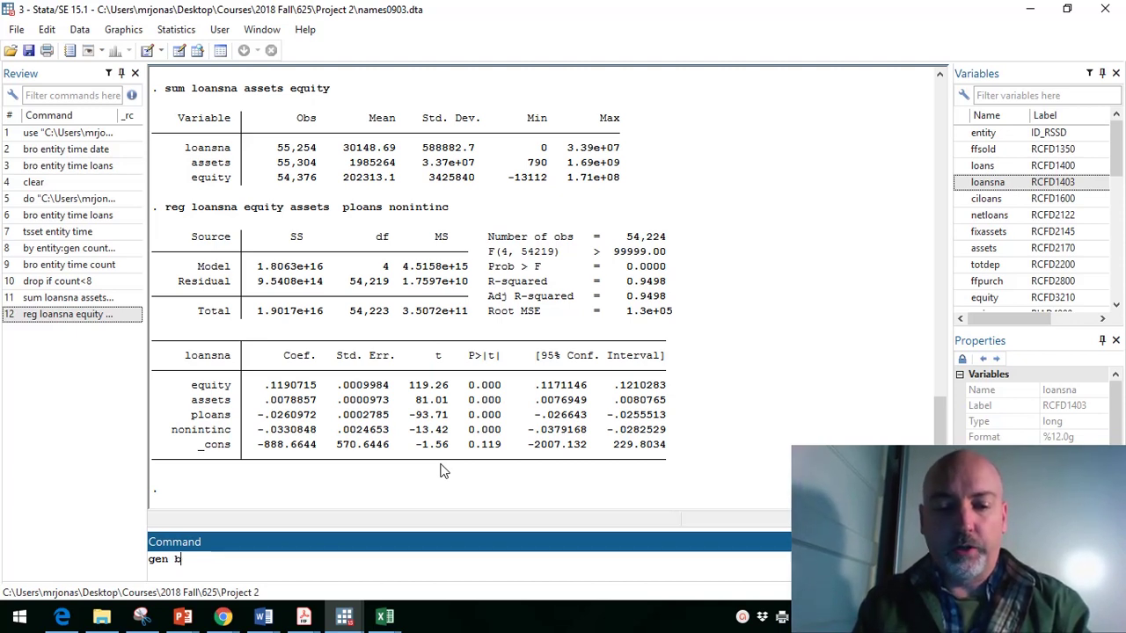
# Step: Generate badloansratio as loansna divided by assets, which produces 50 missing values
pyautogui.write('adloans')
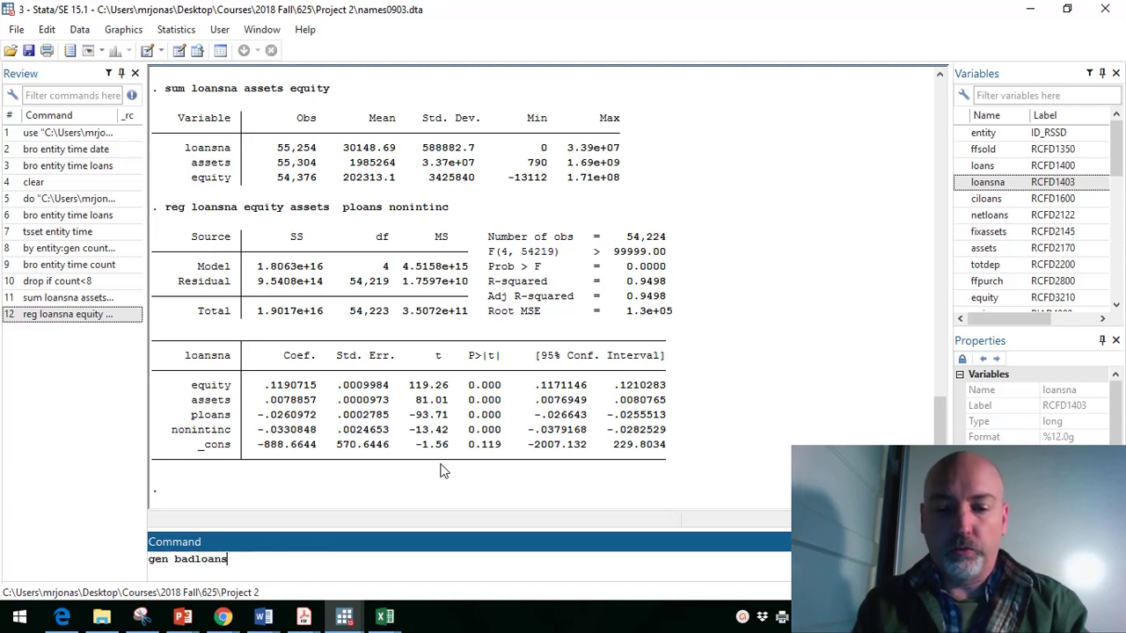
pyautogui.write('ratio')
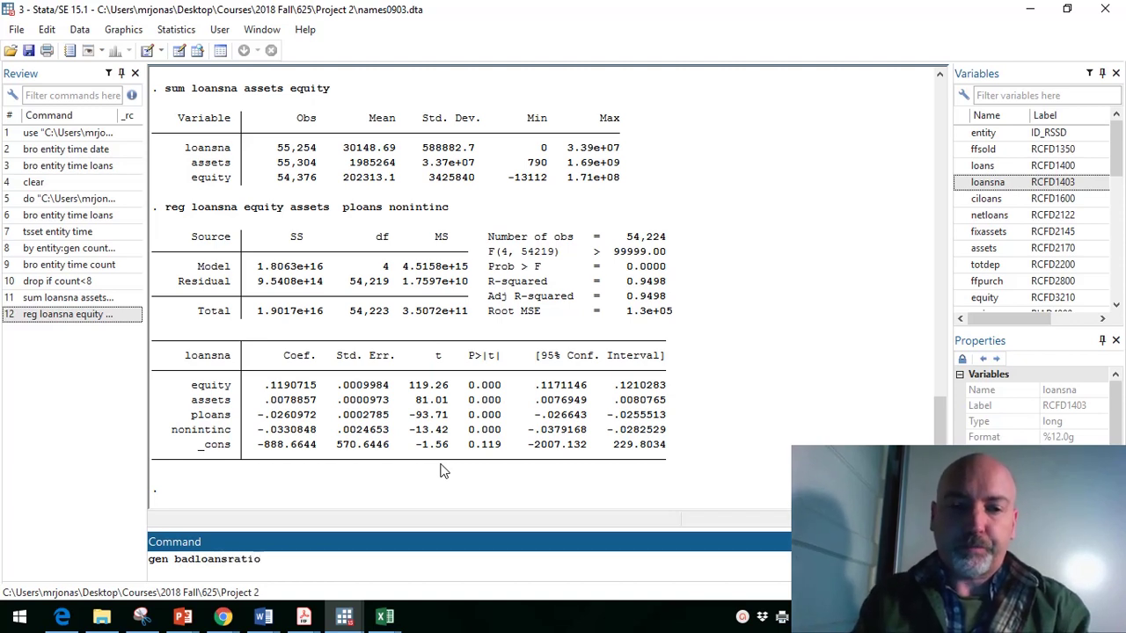
pyautogui.write('=lo')
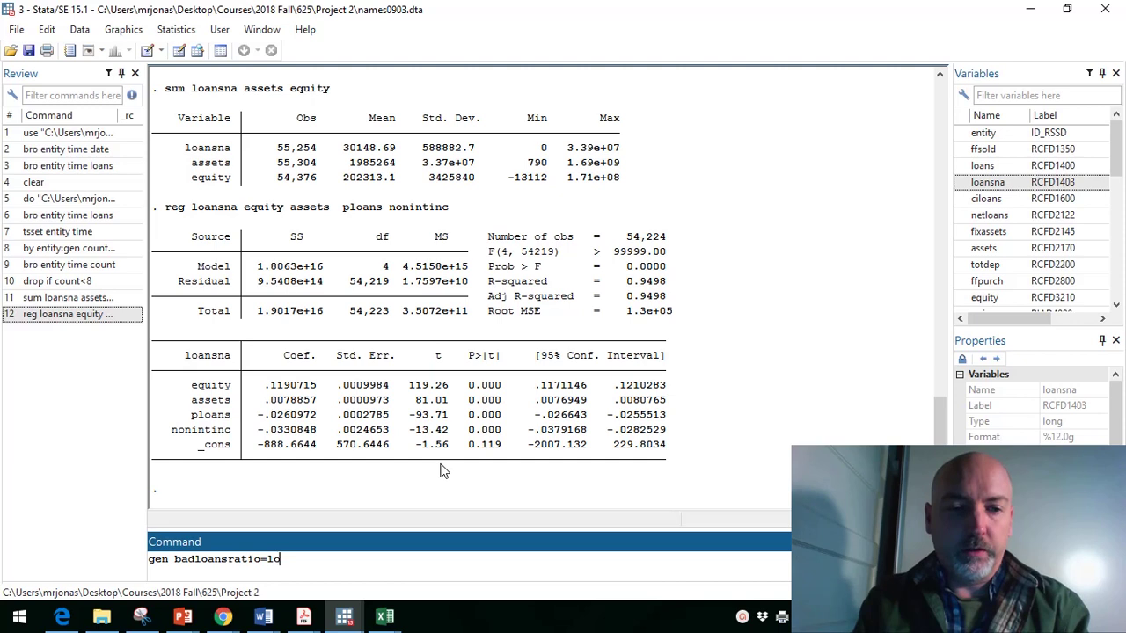
pyautogui.write('nnsna/')
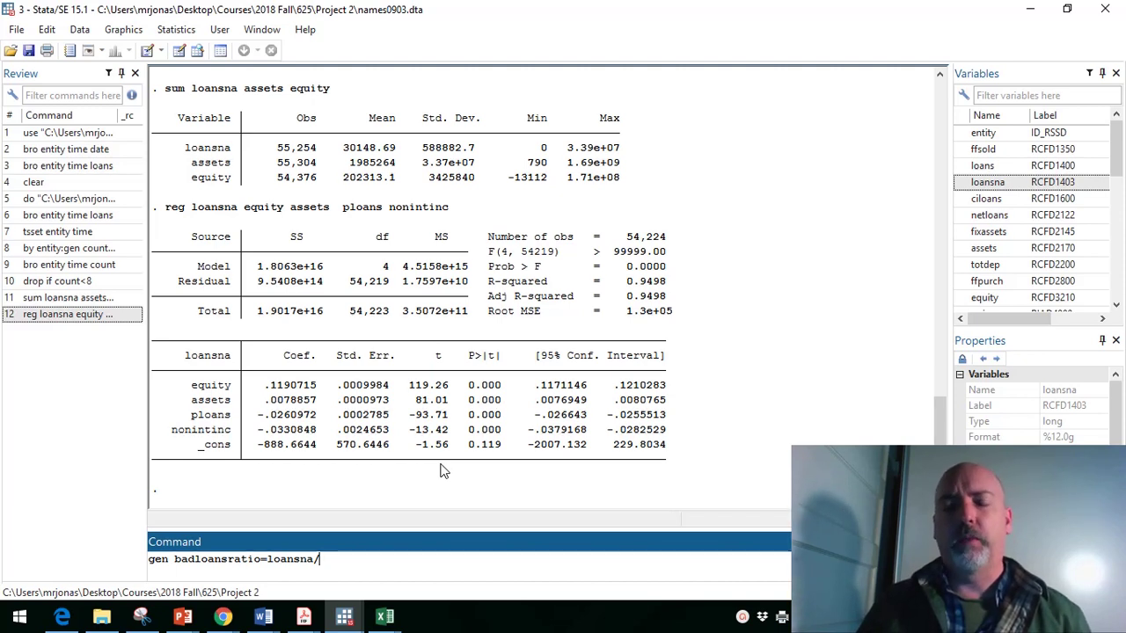
pyautogui.write('ass')
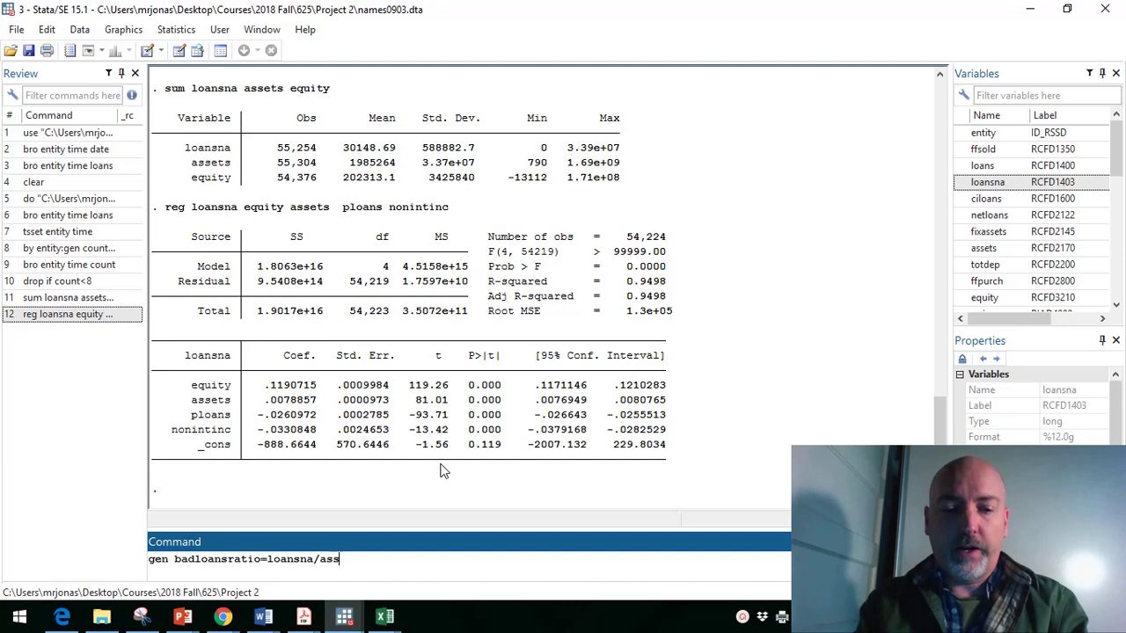
pyautogui.write('ets')
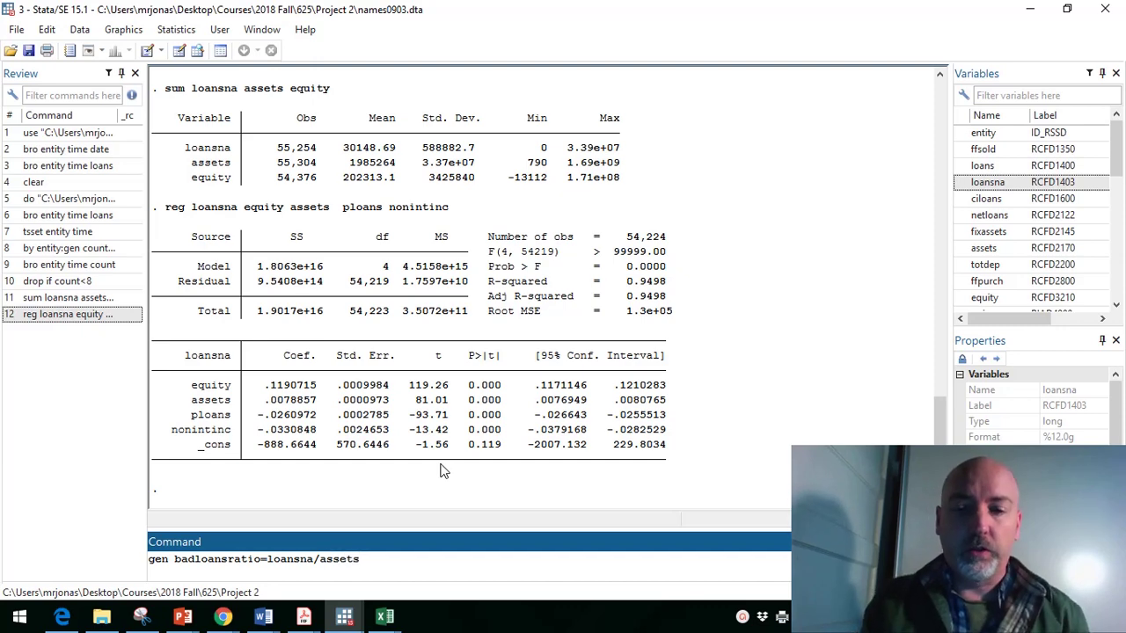
pyautogui.press('Return')
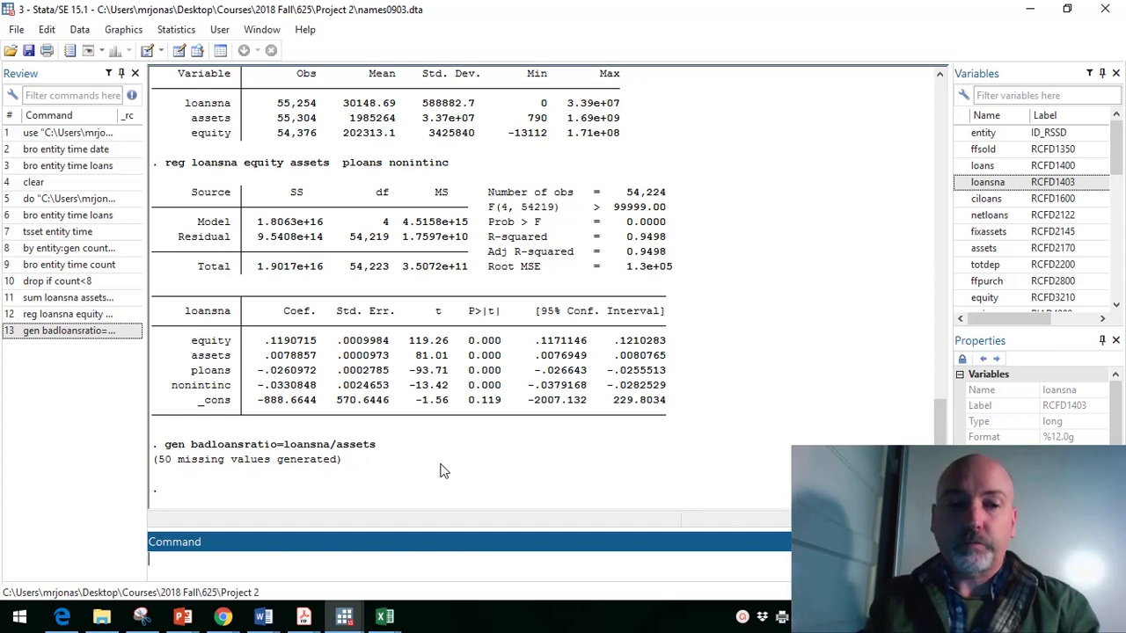
# Step: Rerun the recalled regression with badloansratio replacing loansna as the dependent variable (R-squared 0.0004)
pyautogui.press('pageup')
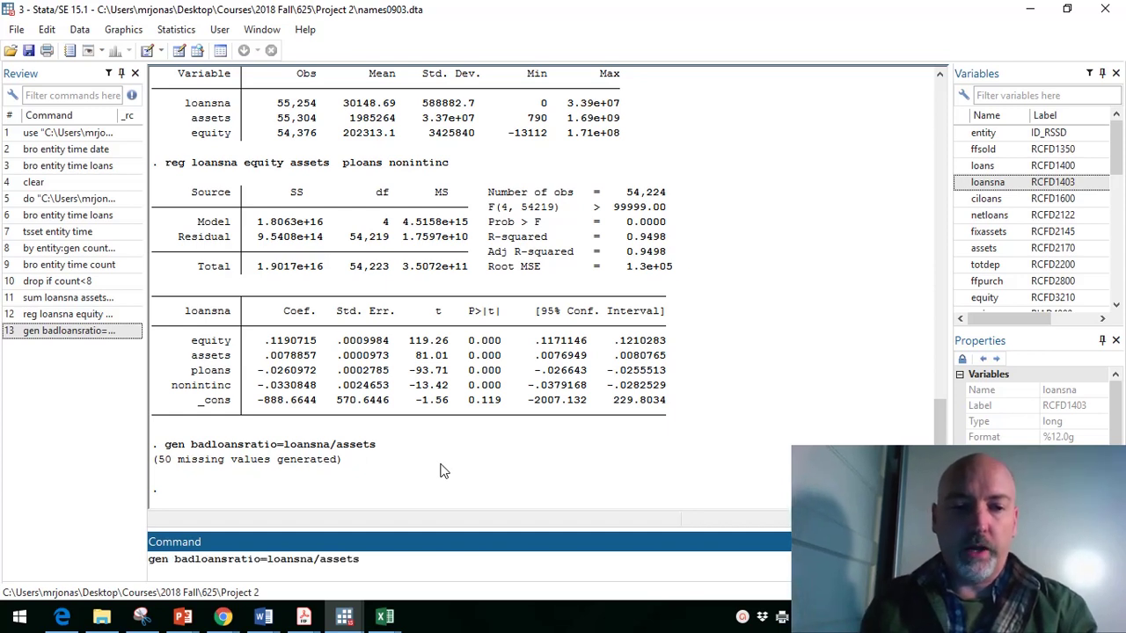
pyautogui.press('pageup')
pyautogui.press('Left')
pyautogui.press('Left')
pyautogui.press('Left')
pyautogui.press('Left')
pyautogui.press('Left')
pyautogui.press('Left')
pyautogui.press('Left')
pyautogui.press('Left')
pyautogui.press('Left')
pyautogui.press('Left')
pyautogui.press('Left')
pyautogui.press('Left')
pyautogui.press('Left')
pyautogui.press('Left')
pyautogui.press('Left')
pyautogui.press('Left')
pyautogui.press('Left')
pyautogui.press('Left')
pyautogui.press('Left')
pyautogui.press('Left')
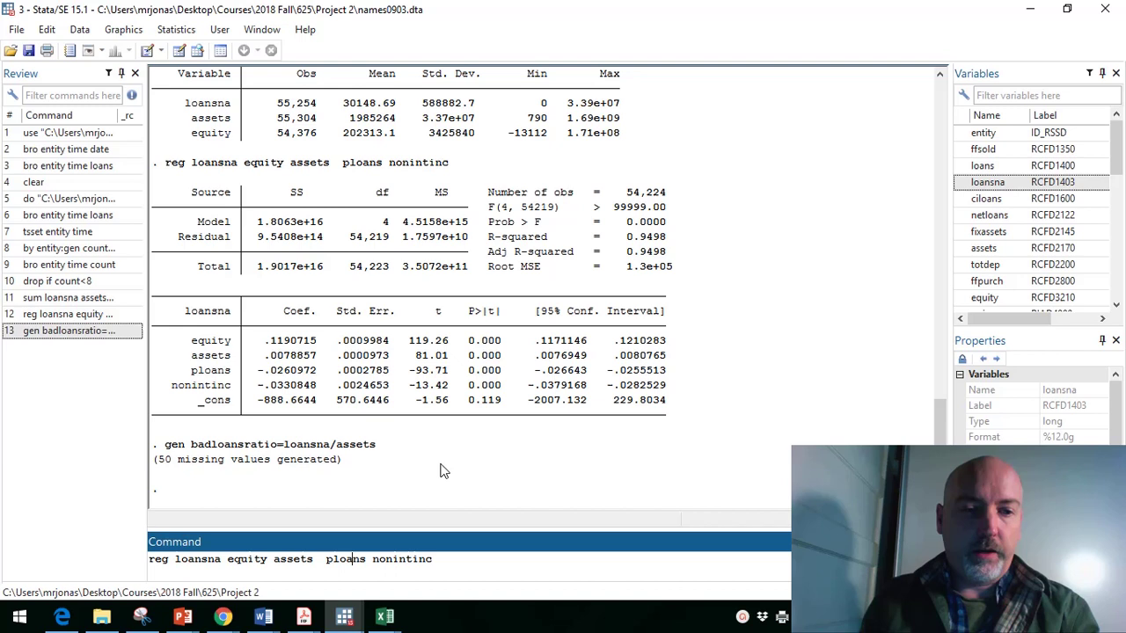
pyautogui.press('BackSpace')
pyautogui.press('BackSpace')
pyautogui.press('BackSpace')
pyautogui.press('BackSpace')
pyautogui.press('BackSpace')
pyautogui.press('BackSpace')
pyautogui.press('BackSpace')
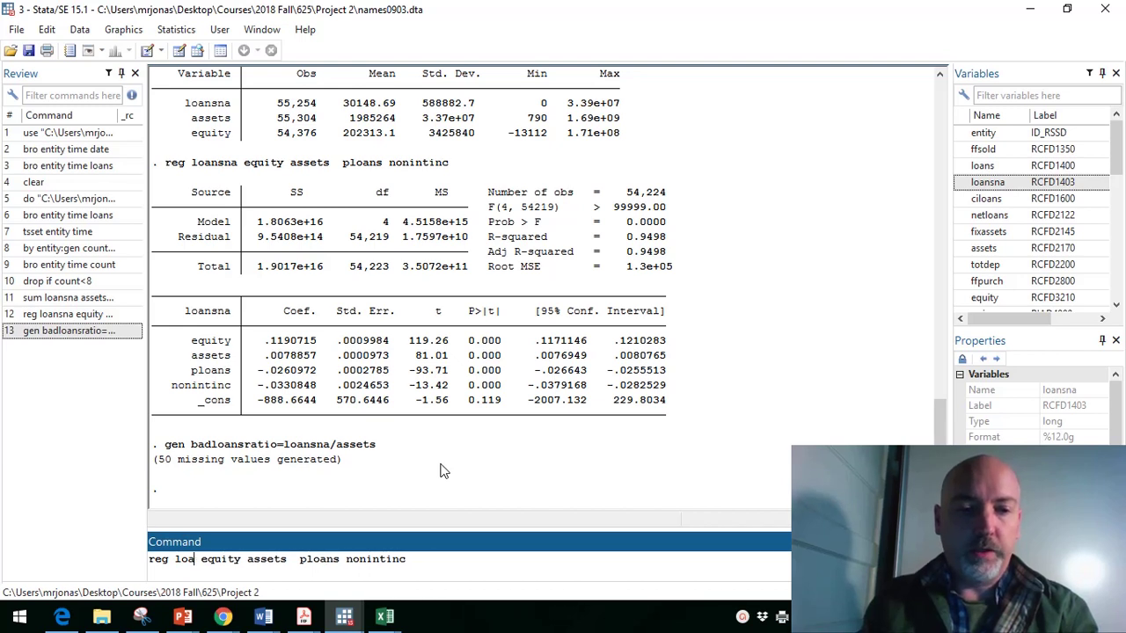
pyautogui.write('badlonas')
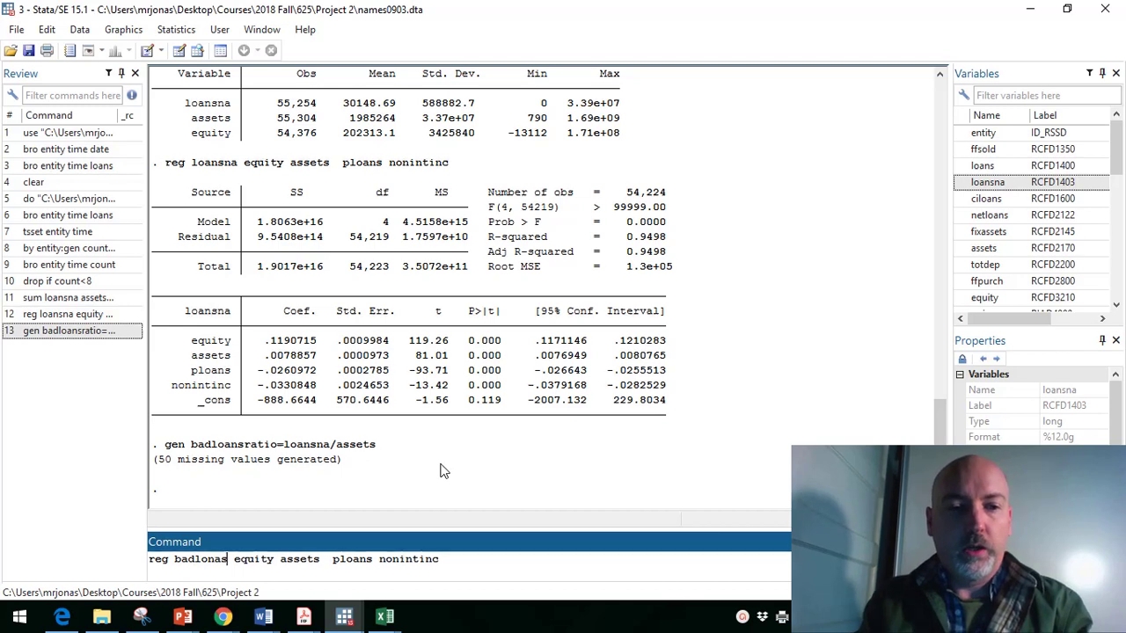
pyautogui.press('BackSpace')
pyautogui.press('BackSpace')
pyautogui.press('BackSpace')
pyautogui.write('ans')
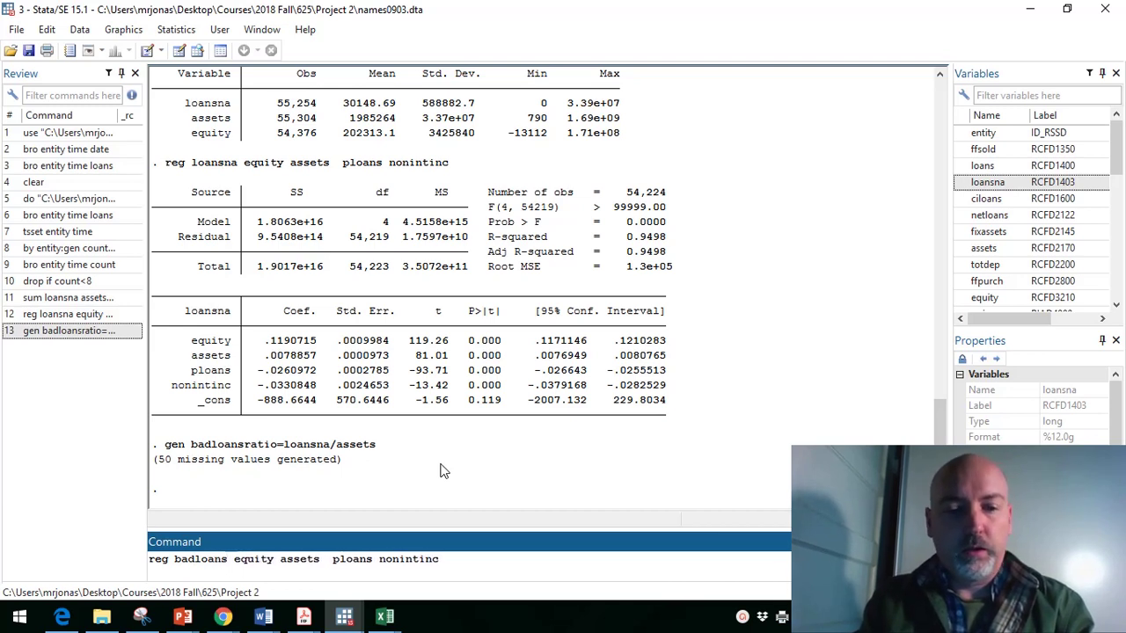
pyautogui.write('ratio')
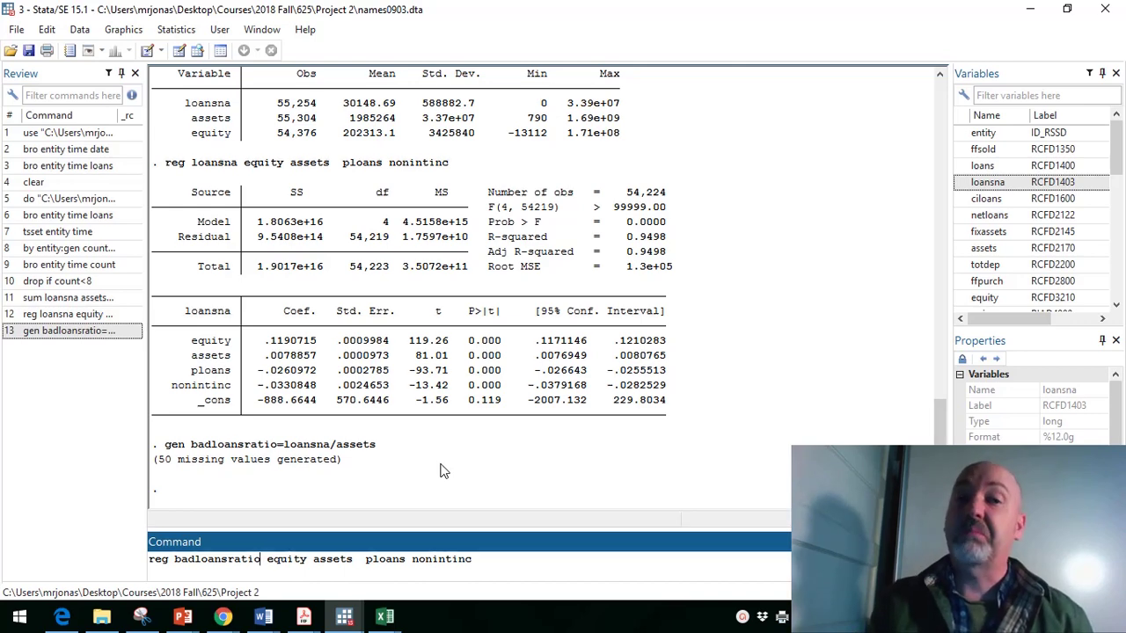
pyautogui.press('Return')
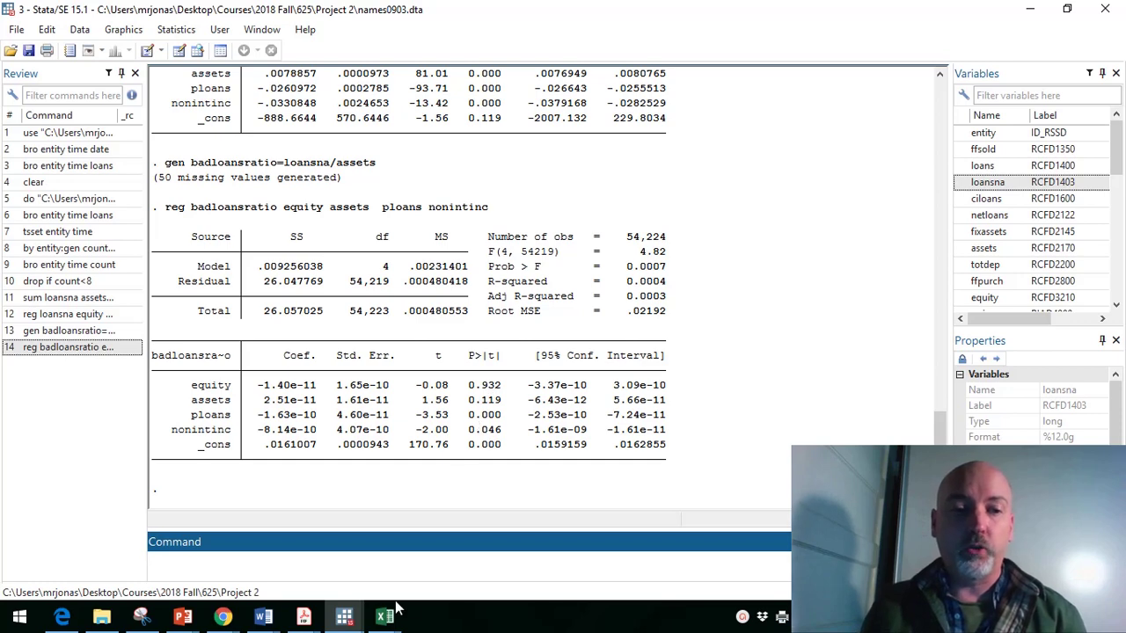
# Step: In the equation sketch, circle a_i + u_it and underline the a_i and u_it terms
pyautogui.click(142, 618)
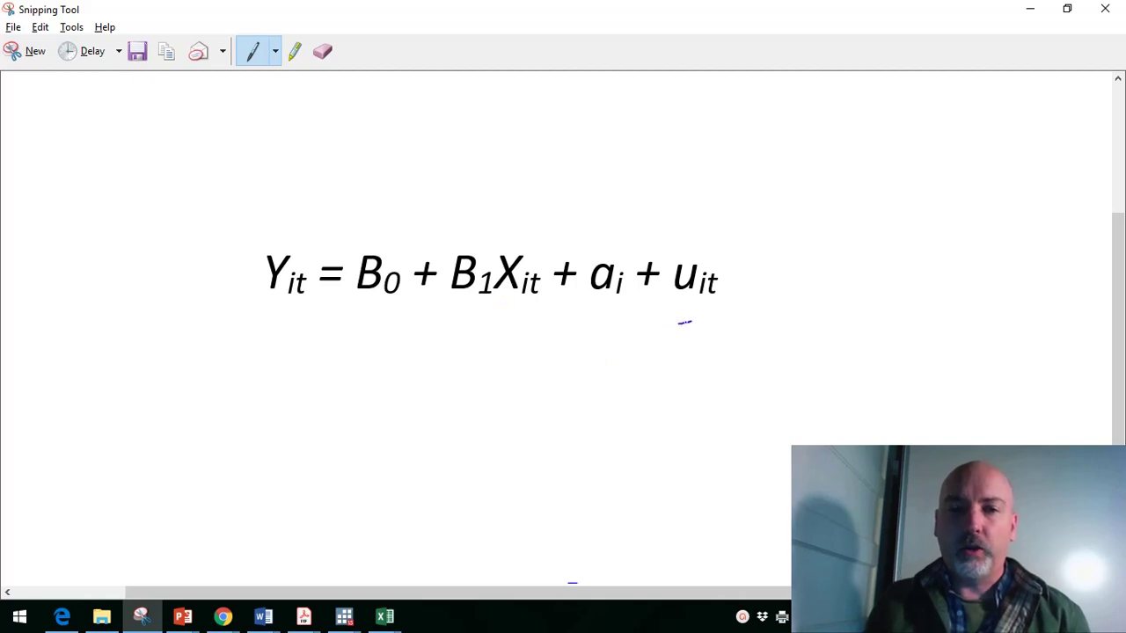
pyautogui.moveTo(692, 322)
pyautogui.mouseDown()
pyautogui.moveTo(752, 293)
pyautogui.moveTo(680, 240)
pyautogui.moveTo(615, 243)
pyautogui.moveTo(583, 262)
pyautogui.moveTo(577, 317)
pyautogui.moveTo(670, 339)
pyautogui.moveTo(715, 322)
pyautogui.mouseUp()
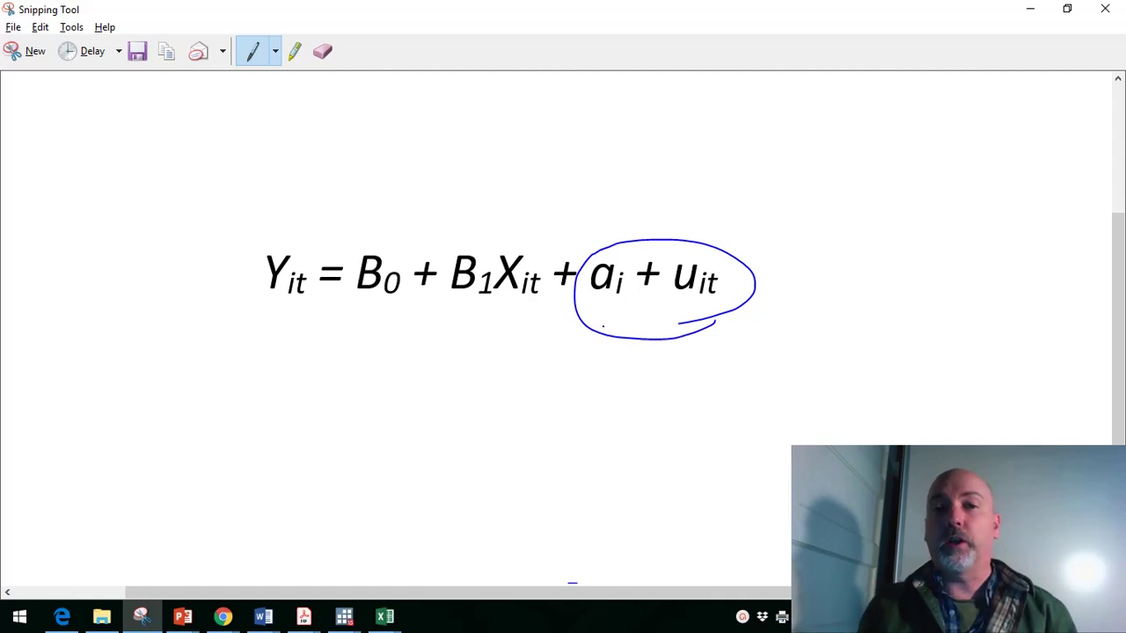
pyautogui.moveTo(583, 300); pyautogui.dragTo(635, 302)
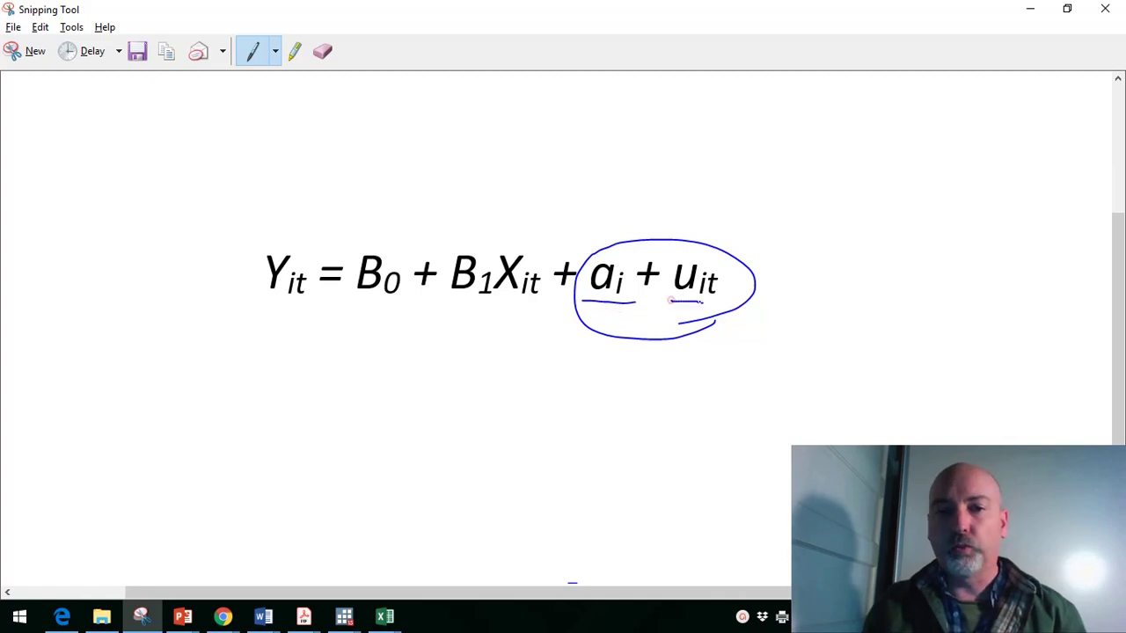
pyautogui.moveTo(668, 300); pyautogui.dragTo(717, 305)
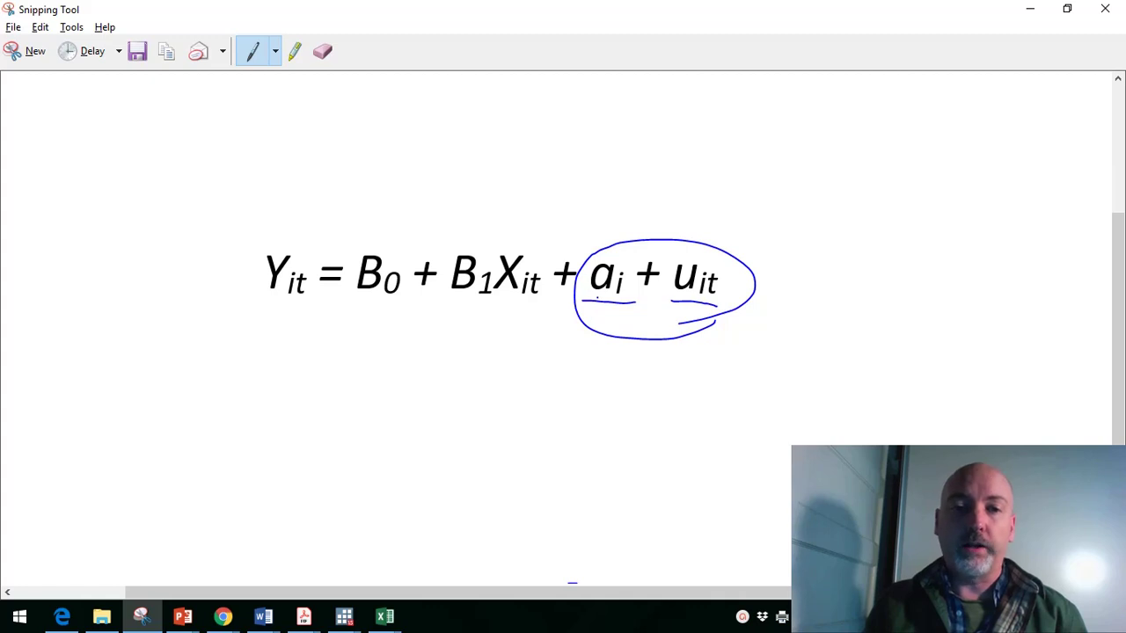
# Step: Draw an arrow from a_i toward X_it and circle the B1X_it term
pyautogui.moveTo(597, 297)
pyautogui.mouseDown()
pyautogui.moveTo(573, 335)
pyautogui.moveTo(547, 344)
pyautogui.mouseUp()
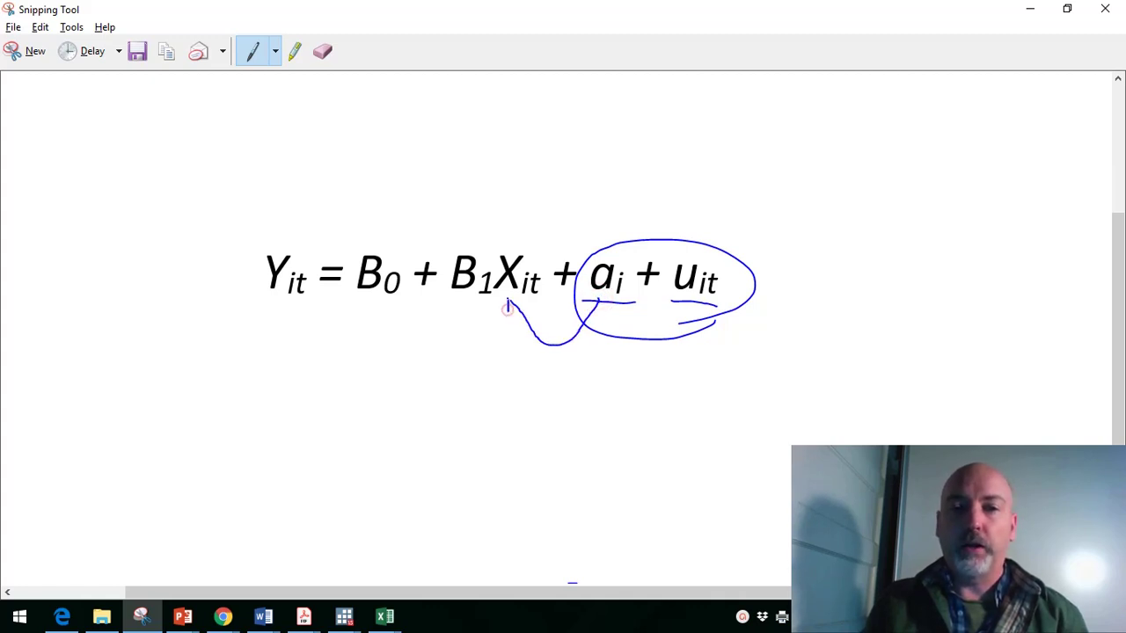
pyautogui.moveTo(508, 310); pyautogui.dragTo(524, 306)
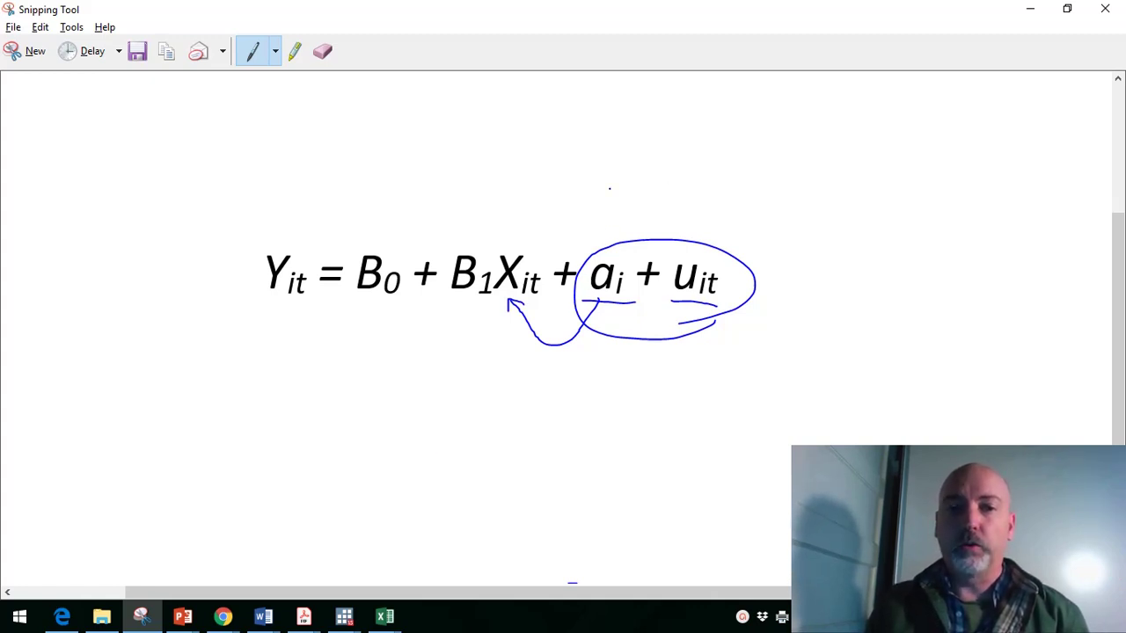
pyautogui.moveTo(458, 235)
pyautogui.mouseDown()
pyautogui.moveTo(541, 290)
pyautogui.moveTo(549, 242)
pyautogui.moveTo(464, 226)
pyautogui.mouseUp()
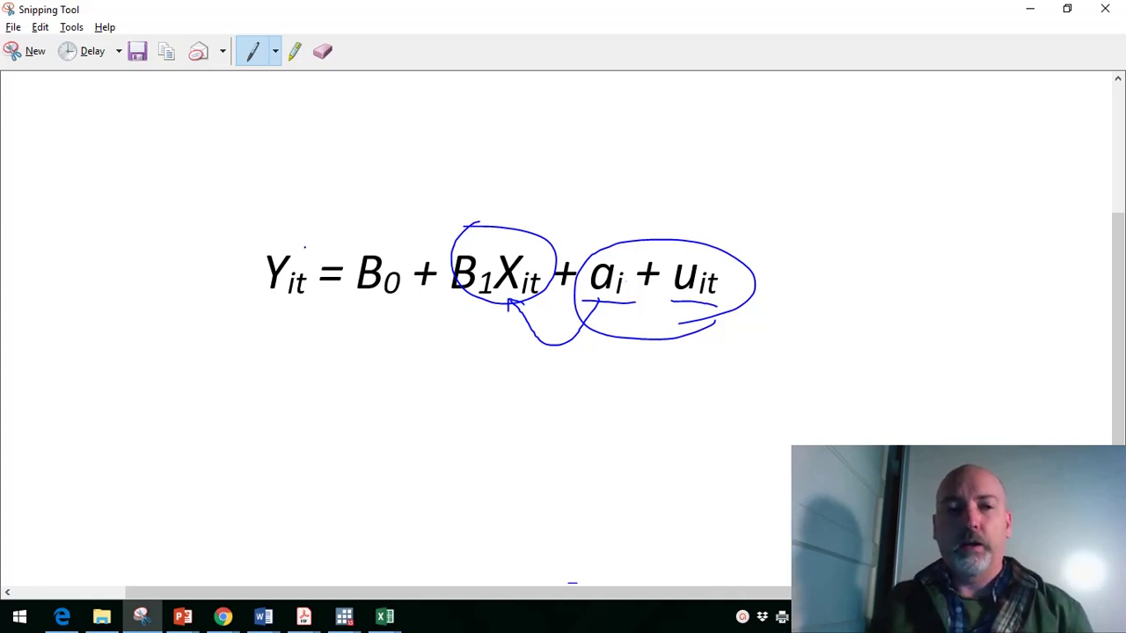
# Step: Underline Y_it, circle a_i and X_it, and draw loops linking a_i to X_it
pyautogui.moveTo(246, 308); pyautogui.dragTo(313, 308)
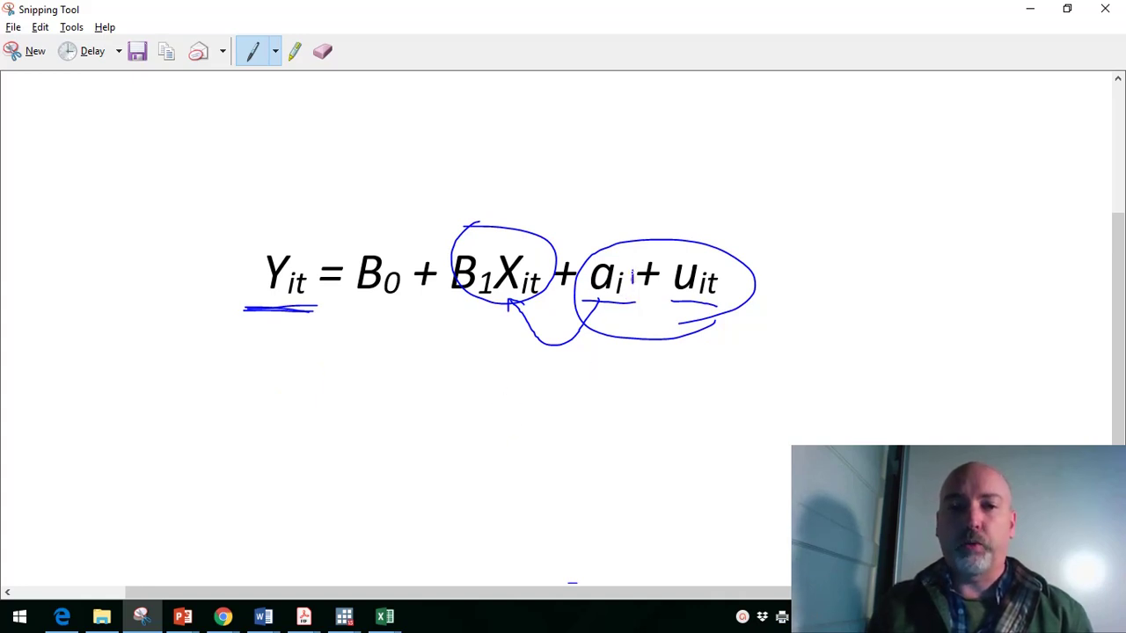
pyautogui.moveTo(631, 276)
pyautogui.mouseDown()
pyautogui.moveTo(589, 257)
pyautogui.moveTo(576, 298)
pyautogui.moveTo(616, 308)
pyautogui.moveTo(634, 289)
pyautogui.moveTo(618, 308)
pyautogui.moveTo(577, 279)
pyautogui.moveTo(599, 310)
pyautogui.mouseUp()
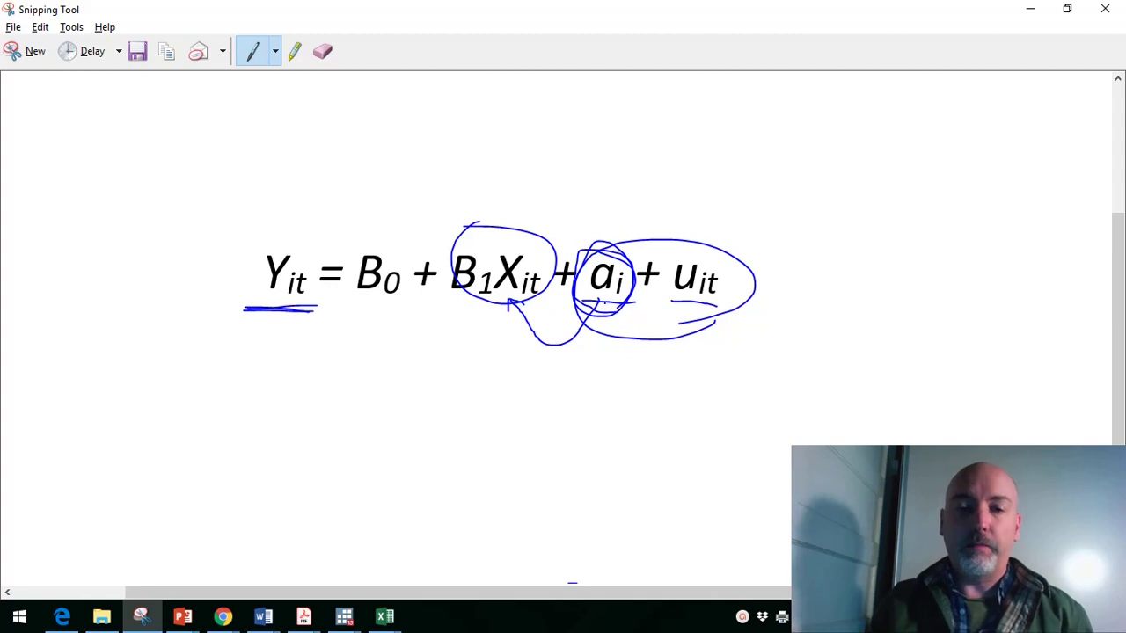
pyautogui.moveTo(604, 303)
pyautogui.mouseDown()
pyautogui.moveTo(587, 327)
pyautogui.moveTo(538, 327)
pyautogui.moveTo(528, 304)
pyautogui.mouseUp()
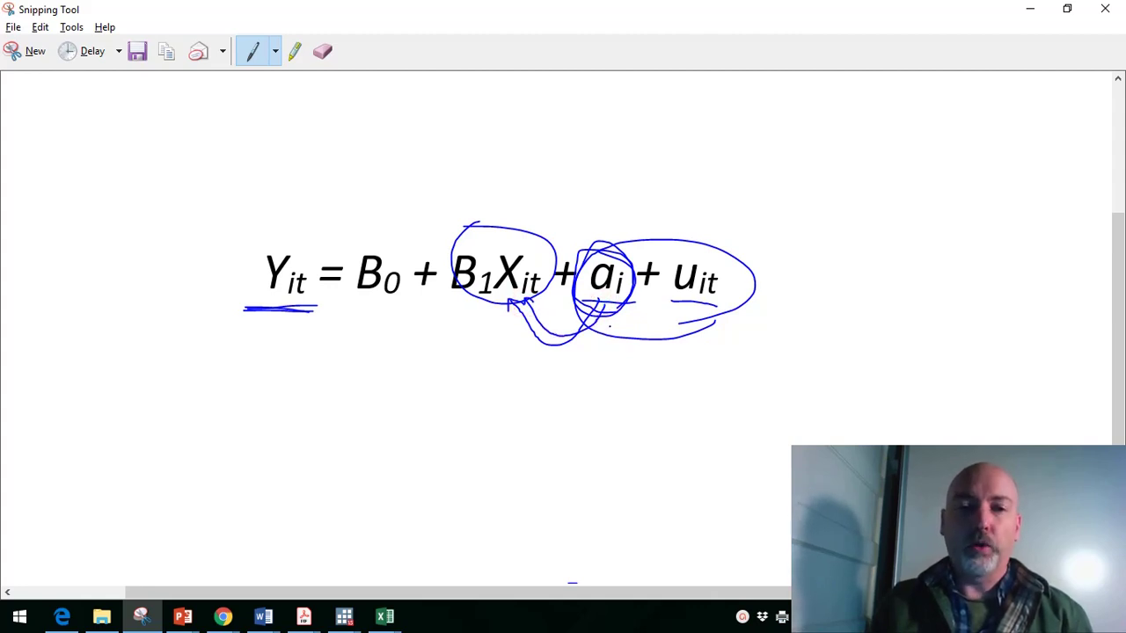
pyautogui.moveTo(610, 318)
pyautogui.mouseDown()
pyautogui.moveTo(570, 345)
pyautogui.moveTo(525, 308)
pyautogui.moveTo(547, 320)
pyautogui.moveTo(508, 327)
pyautogui.mouseUp()
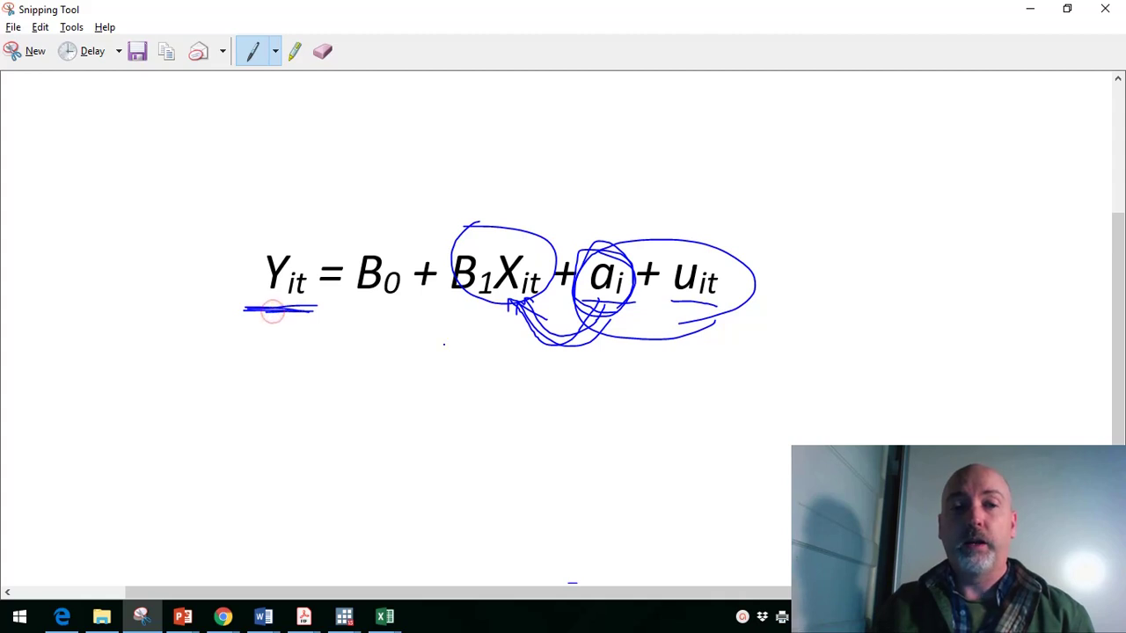
pyautogui.moveTo(540, 297)
pyautogui.mouseDown()
pyautogui.moveTo(533, 250)
pyautogui.moveTo(546, 299)
pyautogui.moveTo(560, 304)
pyautogui.mouseUp()
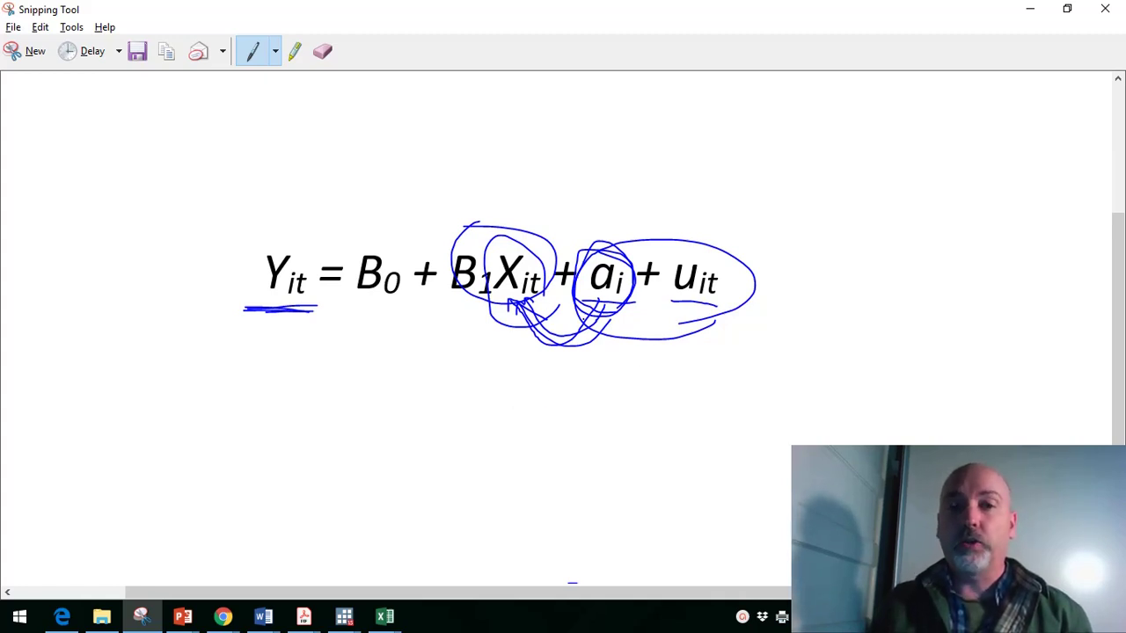
# Step: Thicken the loops around a_i, then return to the Stata regression results
pyautogui.moveTo(580, 316)
pyautogui.mouseDown()
pyautogui.moveTo(572, 308)
pyautogui.moveTo(587, 264)
pyautogui.moveTo(615, 248)
pyautogui.moveTo(640, 264)
pyautogui.mouseUp()
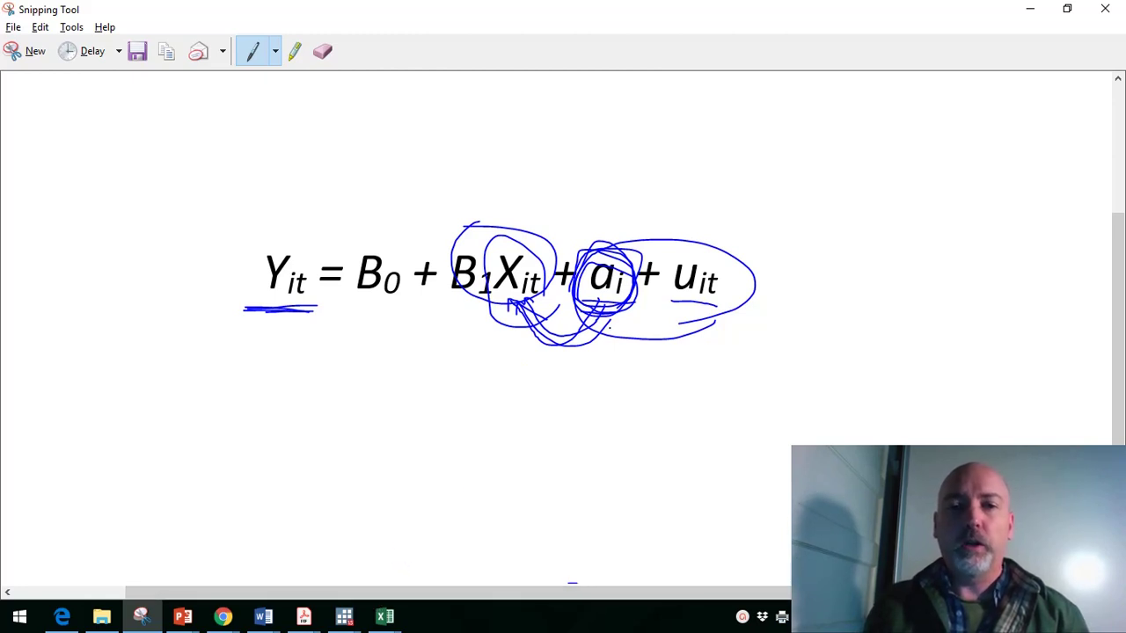
pyautogui.moveTo(653, 280)
pyautogui.mouseDown()
pyautogui.moveTo(603, 328)
pyautogui.moveTo(632, 247)
pyautogui.moveTo(647, 314)
pyautogui.mouseUp()
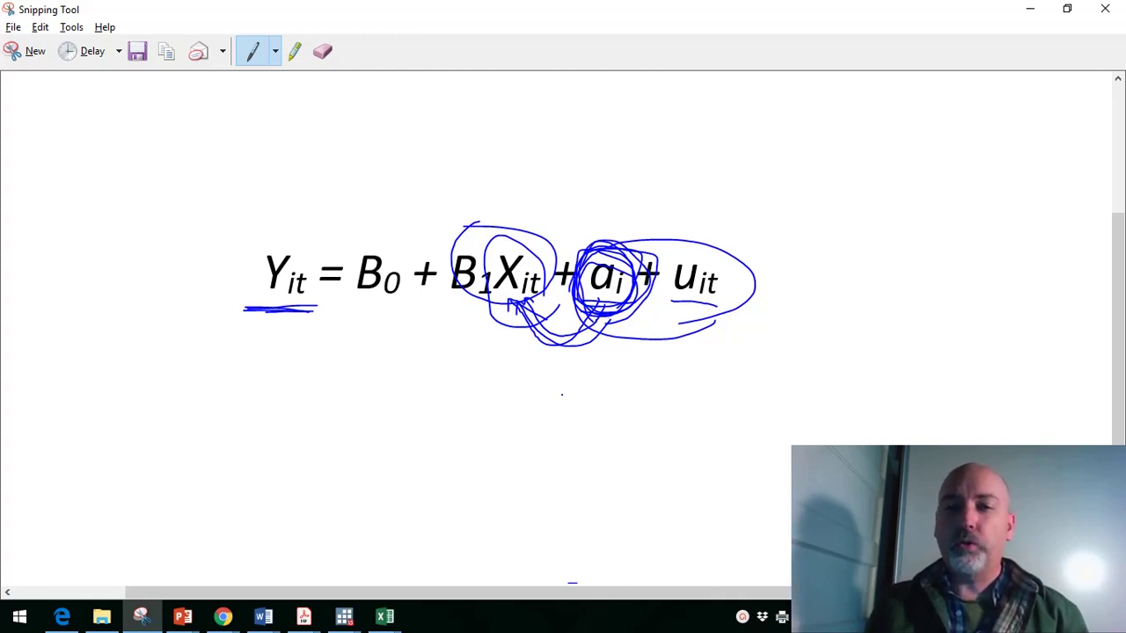
pyautogui.moveTo(649, 290)
pyautogui.mouseDown()
pyautogui.moveTo(614, 318)
pyautogui.moveTo(634, 248)
pyautogui.moveTo(605, 310)
pyautogui.moveTo(587, 284)
pyautogui.mouseUp()
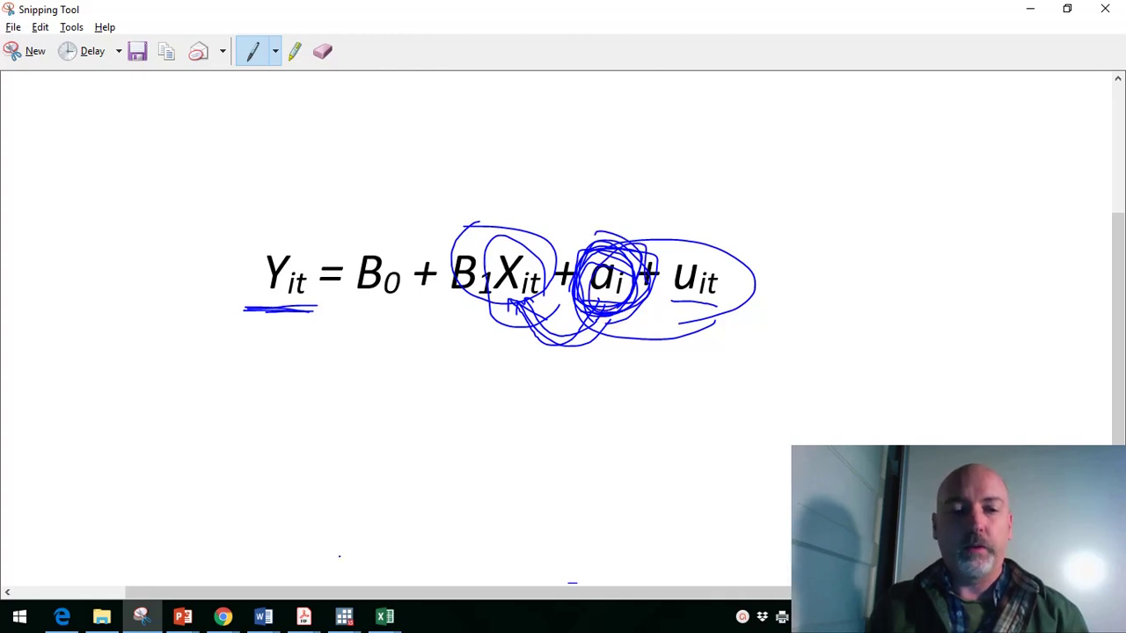
pyautogui.moveTo(344, 621)
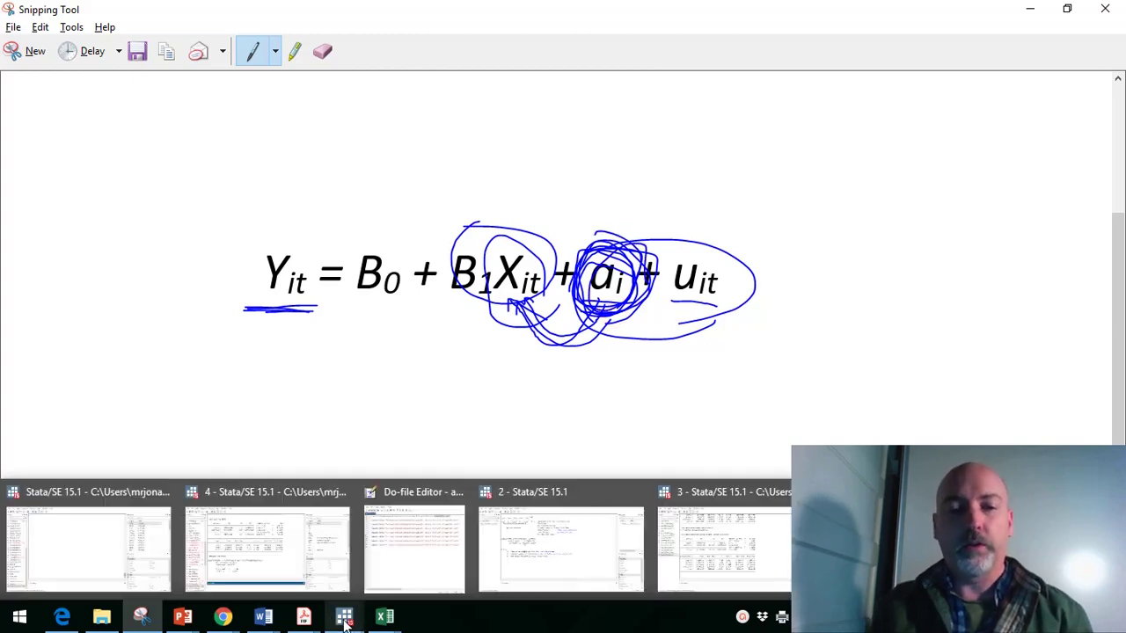
pyautogui.moveTo(566, 554)
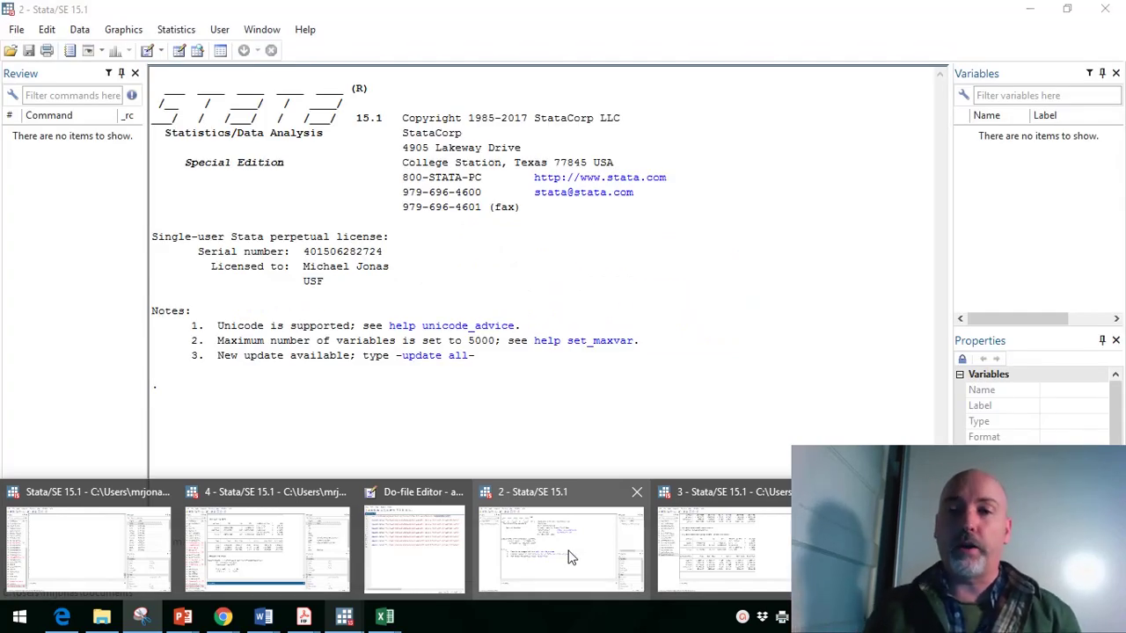
pyautogui.click(735, 553)
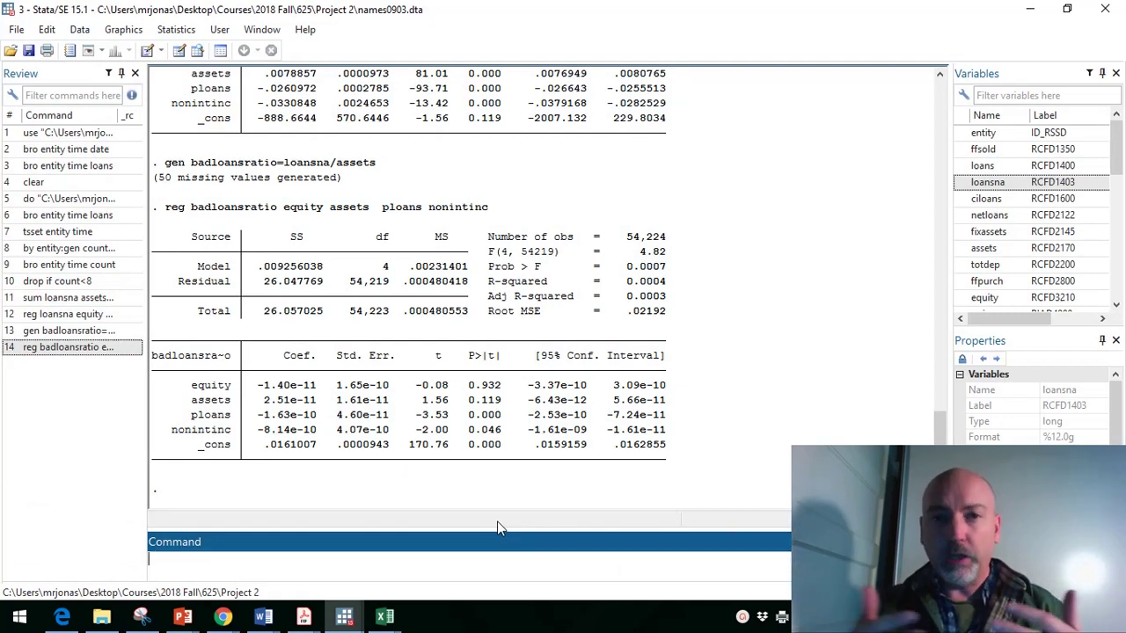
# Step: Run 'xtreg badloansratio equity assets ploans nonintinc, fe' (6,778 groups, rho 0.785)
pyautogui.press('pageup')
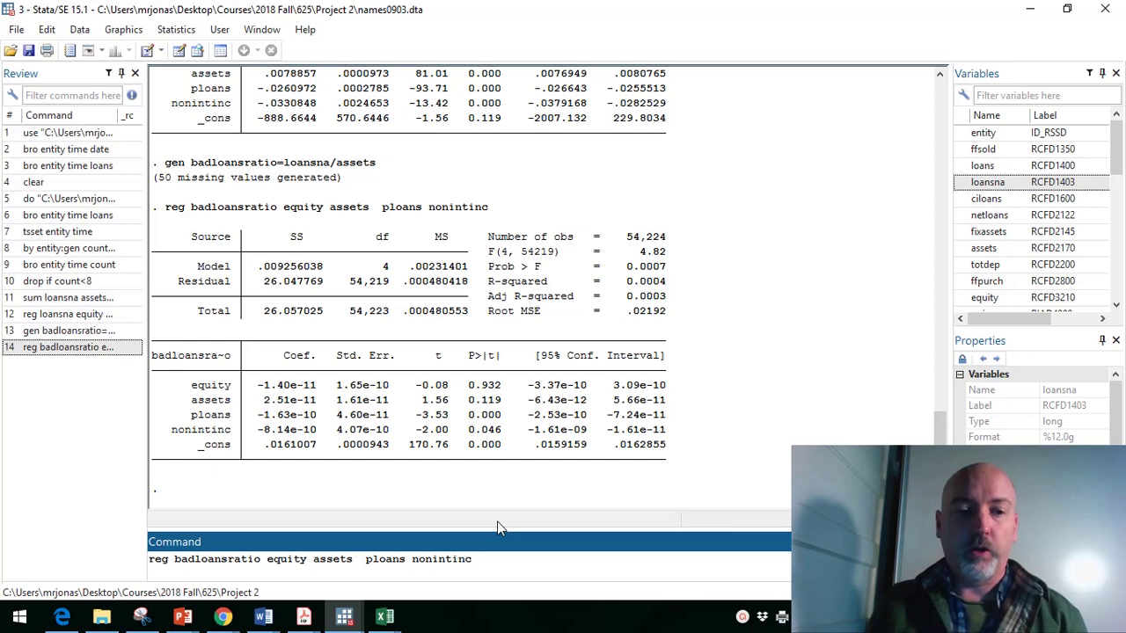
pyautogui.hotkey('ctrl', 'Left')
pyautogui.hotkey('ctrl', 'Left')
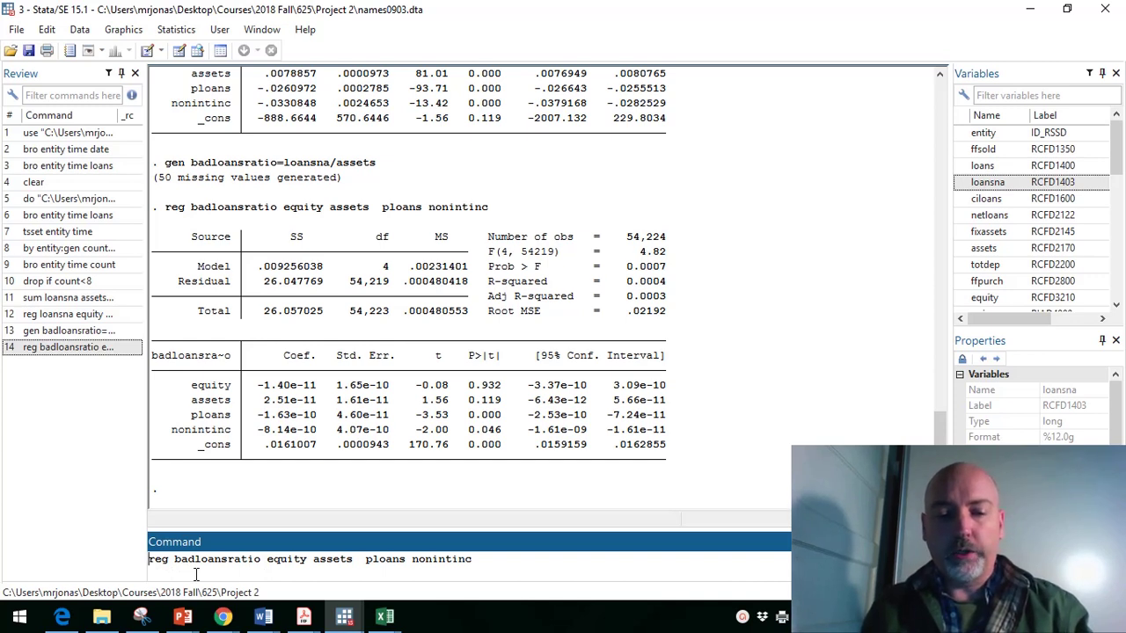
pyautogui.press('Home')
pyautogui.write('xt')
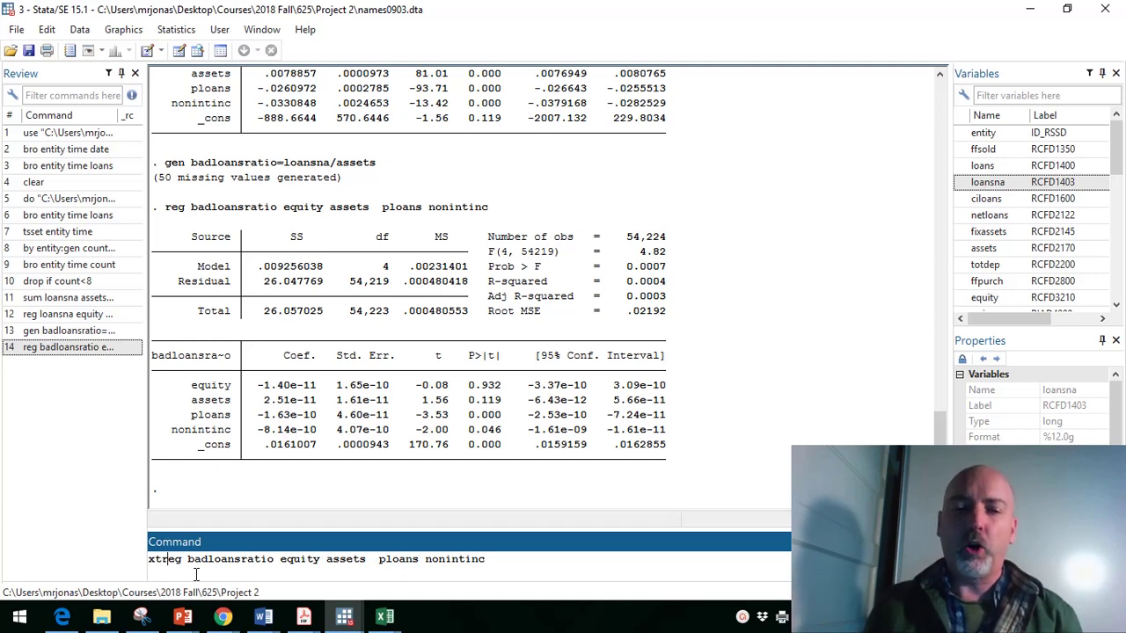
pyautogui.click(196, 573)
pyautogui.press('Right')
pyautogui.press('Right')
pyautogui.press('Right')
pyautogui.press('Right')
pyautogui.press('Right')
pyautogui.press('Right')
pyautogui.press('Right')
pyautogui.press('Right')
pyautogui.press('Right')
pyautogui.press('Right')
pyautogui.press('Right')
pyautogui.press('Right')
pyautogui.press('Right')
pyautogui.press('Right')
pyautogui.press('Right')
pyautogui.press('Right')
pyautogui.press('Right')
pyautogui.press('Right')
pyautogui.press('Right')
pyautogui.press('Right')
pyautogui.press('Right')
pyautogui.press('Right')
pyautogui.press('Right')
pyautogui.press('Right')
pyautogui.press('Right')
pyautogui.press('Right')
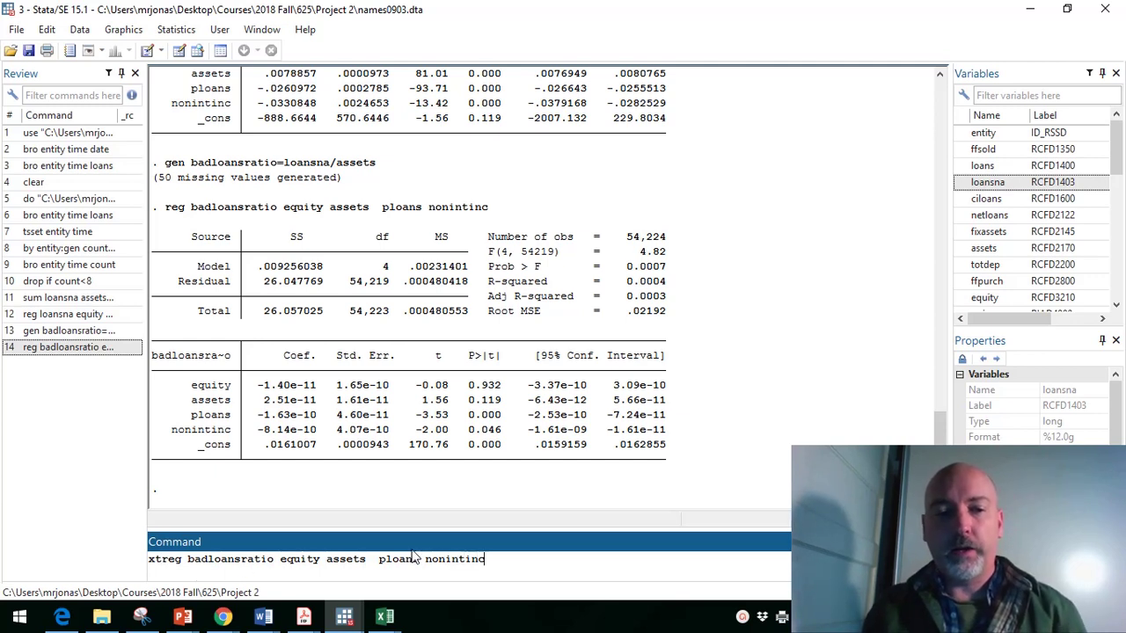
pyautogui.press('Right')
pyautogui.press('Right')
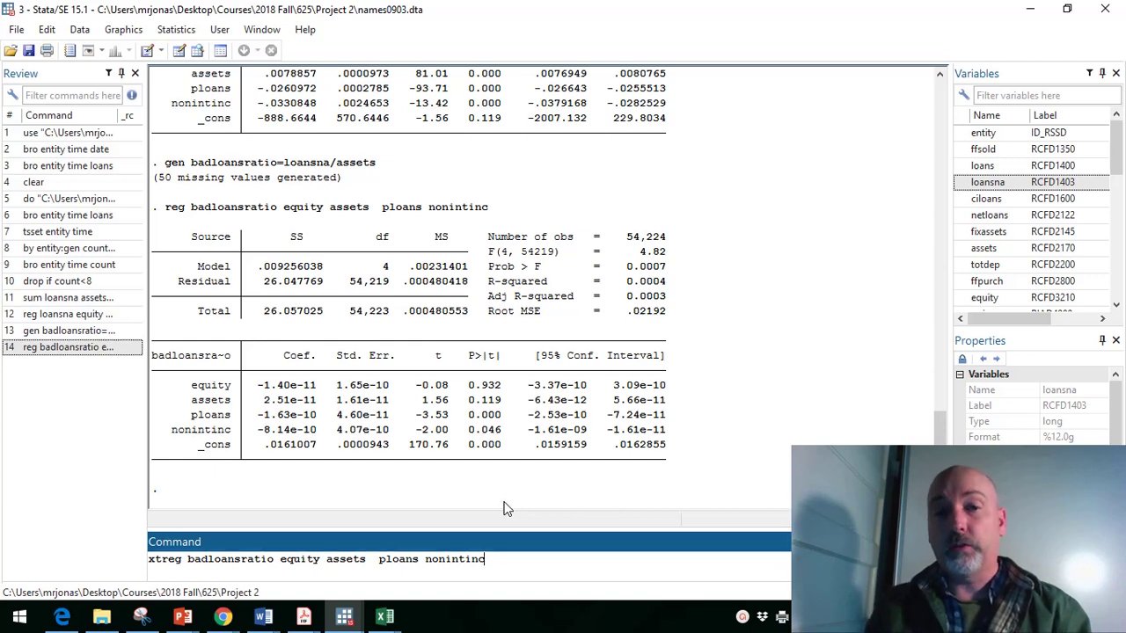
pyautogui.write(',f')
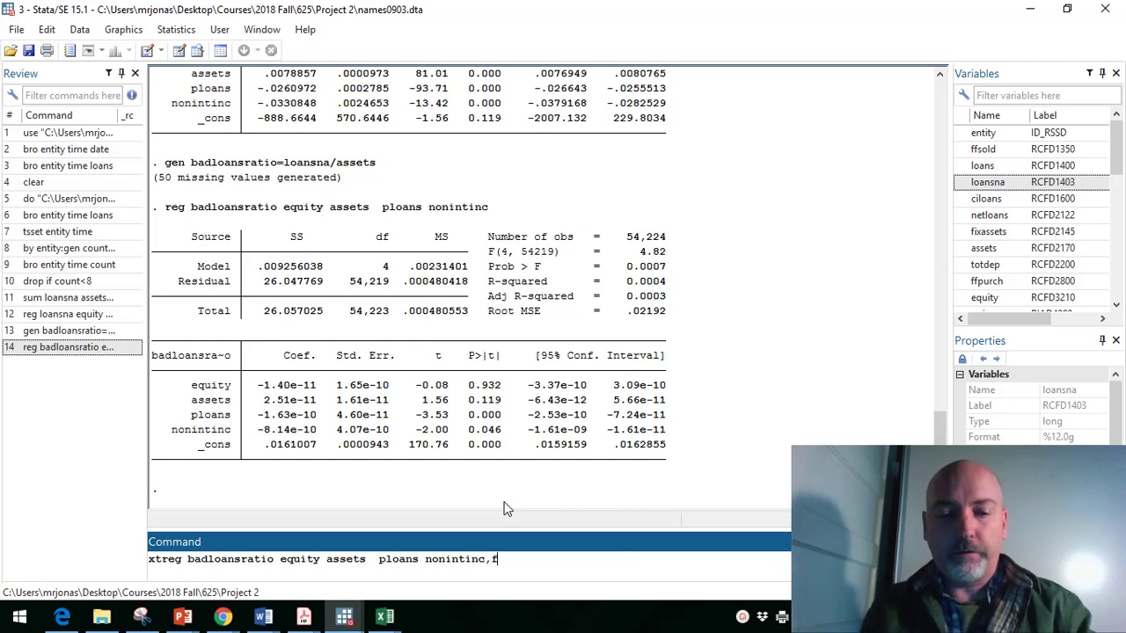
pyautogui.write('e')
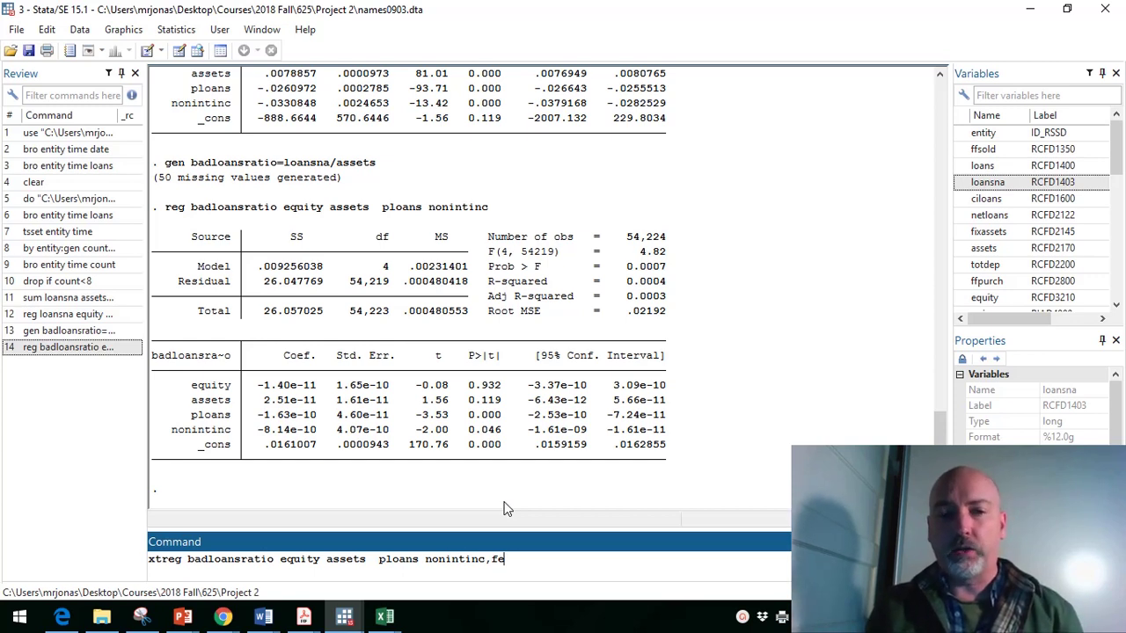
pyautogui.press('Return')
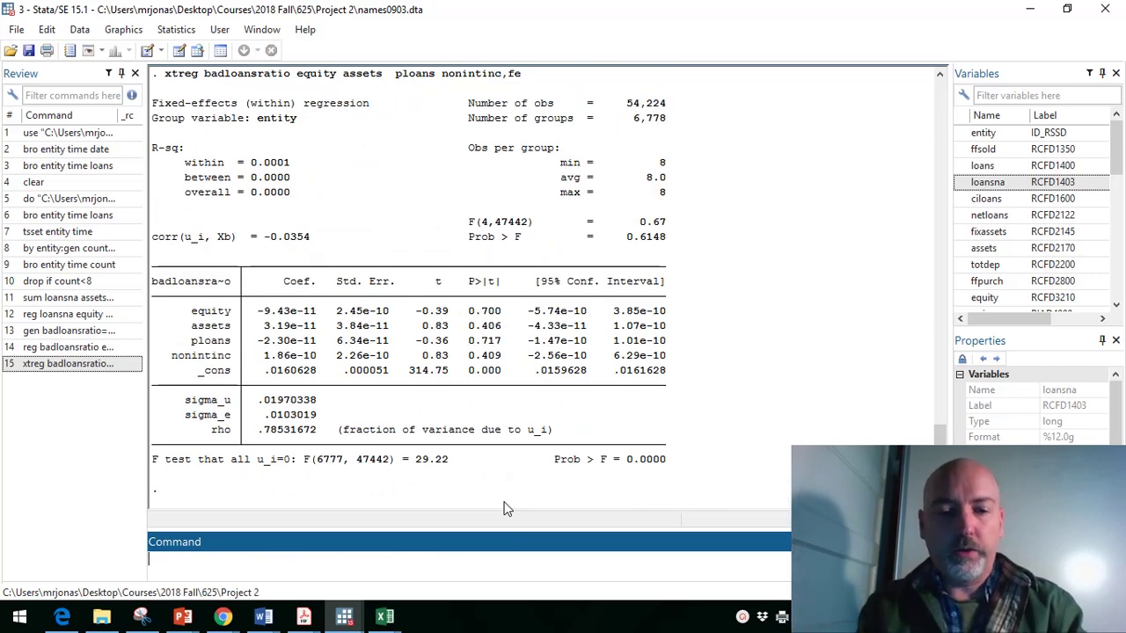
# Step: Store the fixed-effects estimates as fe with eststo, after highlighting the R-squared values and p-value 0.6148
pyautogui.write('est')
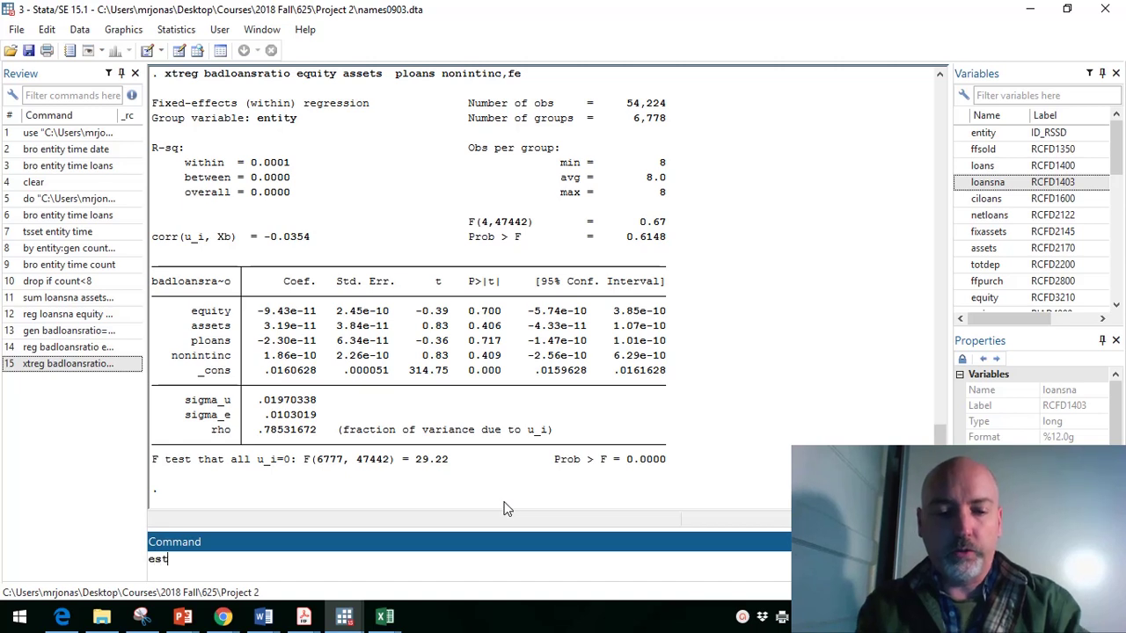
pyautogui.write('ima')
pyautogui.press('BackSpace')
pyautogui.press('BackSpace')
pyautogui.press('BackSpace')
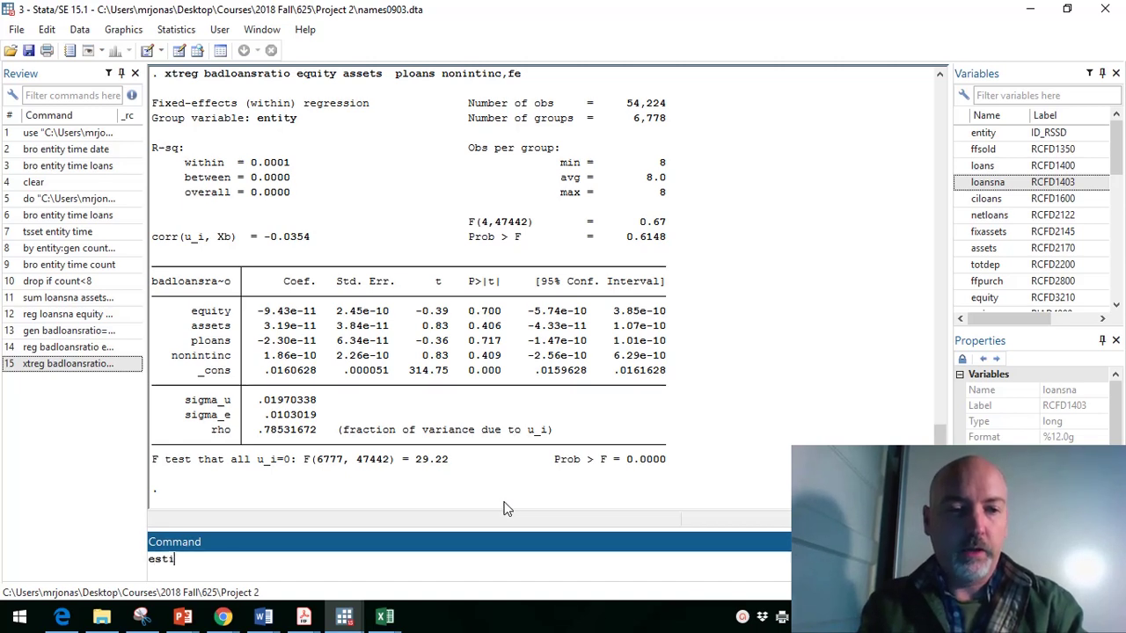
pyautogui.write('sto')
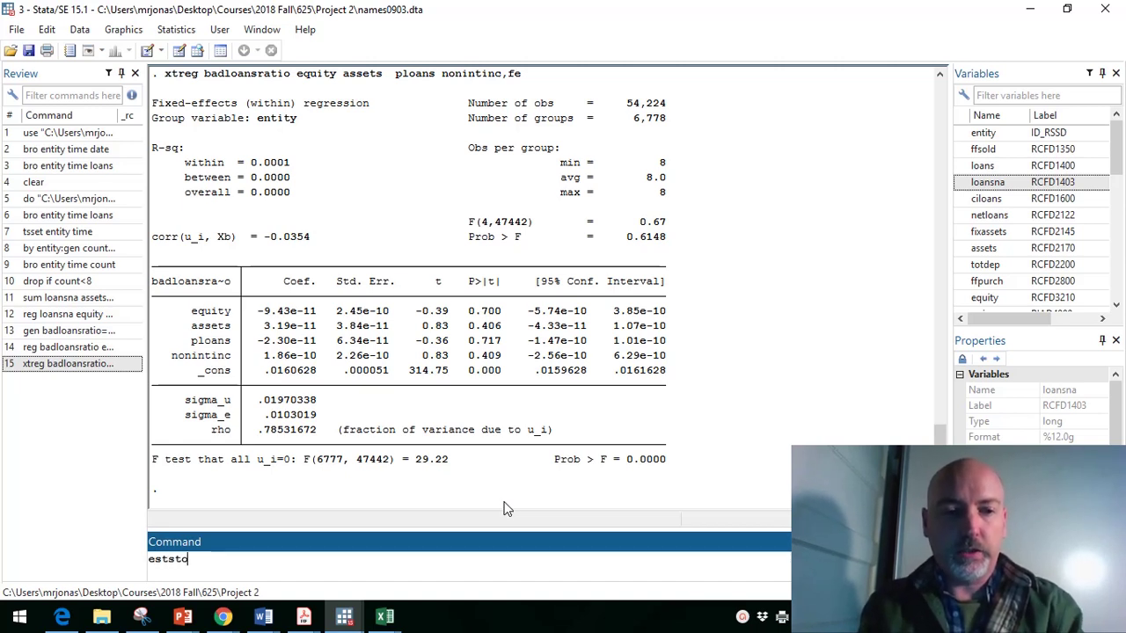
pyautogui.write(' fe')
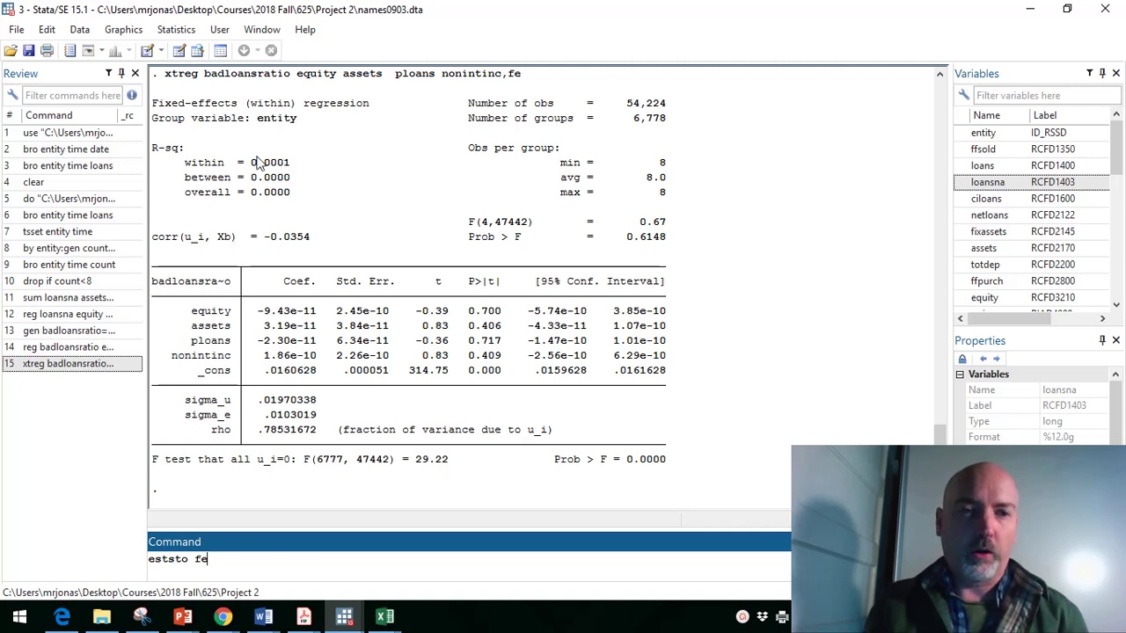
pyautogui.moveTo(315, 186); pyautogui.dragTo(264, 148)
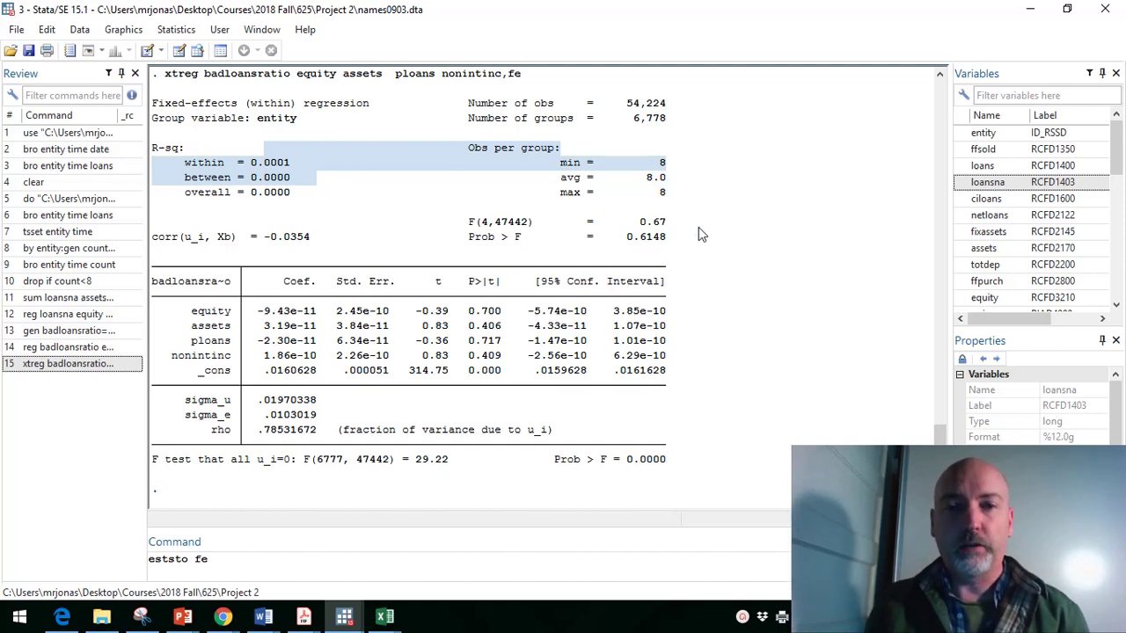
pyautogui.moveTo(626, 238); pyautogui.dragTo(668, 235)
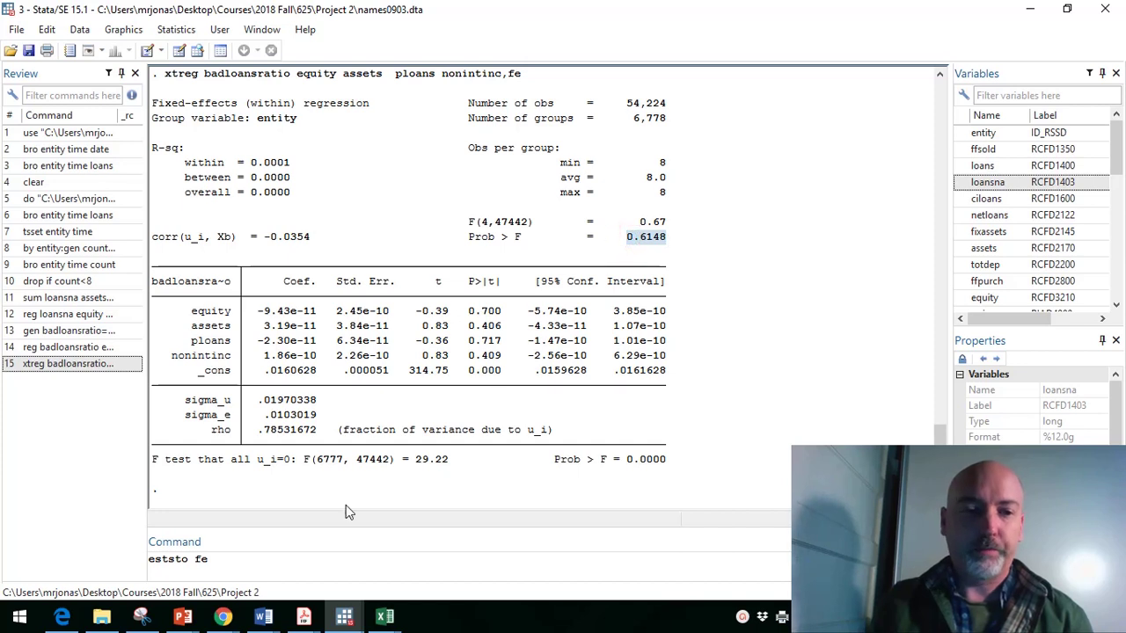
pyautogui.click(270, 566)
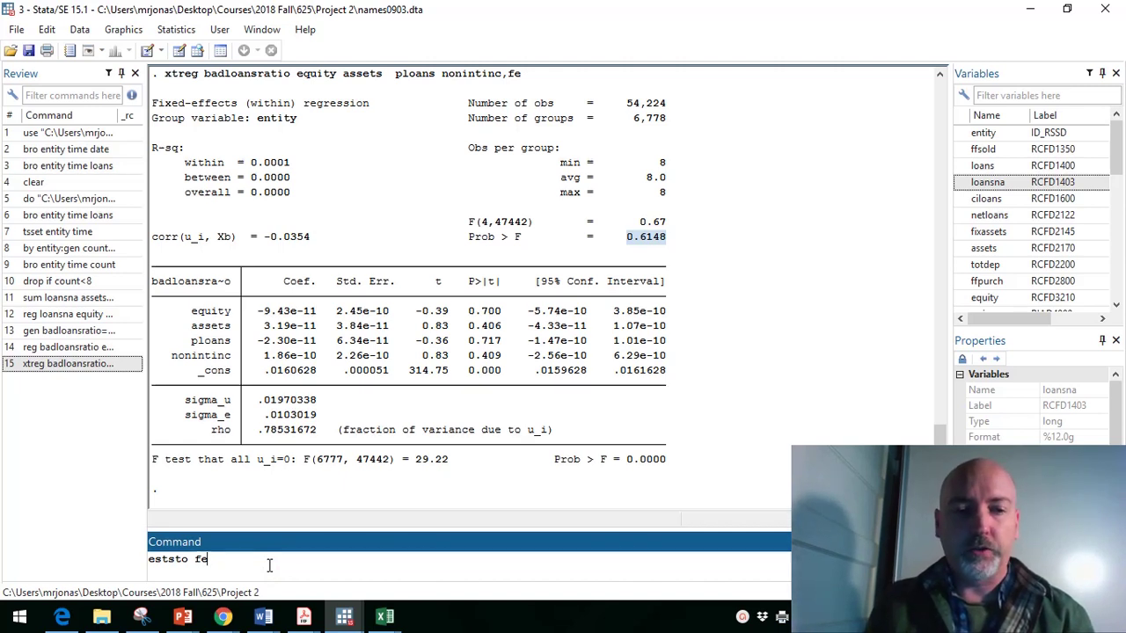
pyautogui.press('Return')
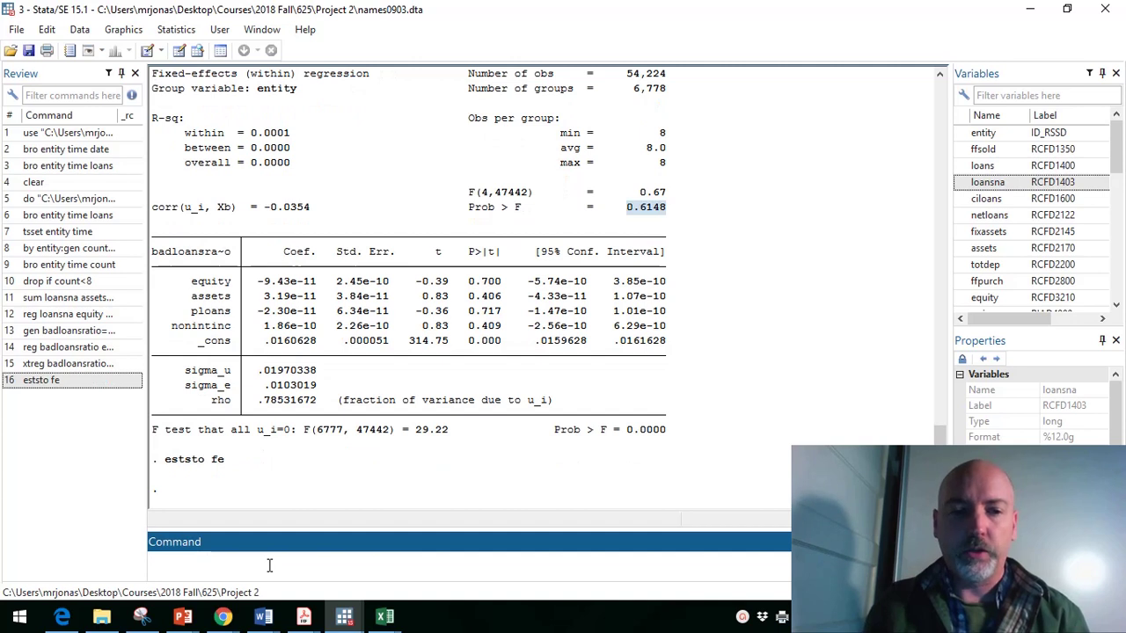
# Step: Change the recalled xtreg option from fe to re and run the random-effects model (rho 0.779)
pyautogui.press('pageup')
pyautogui.press('pageup')
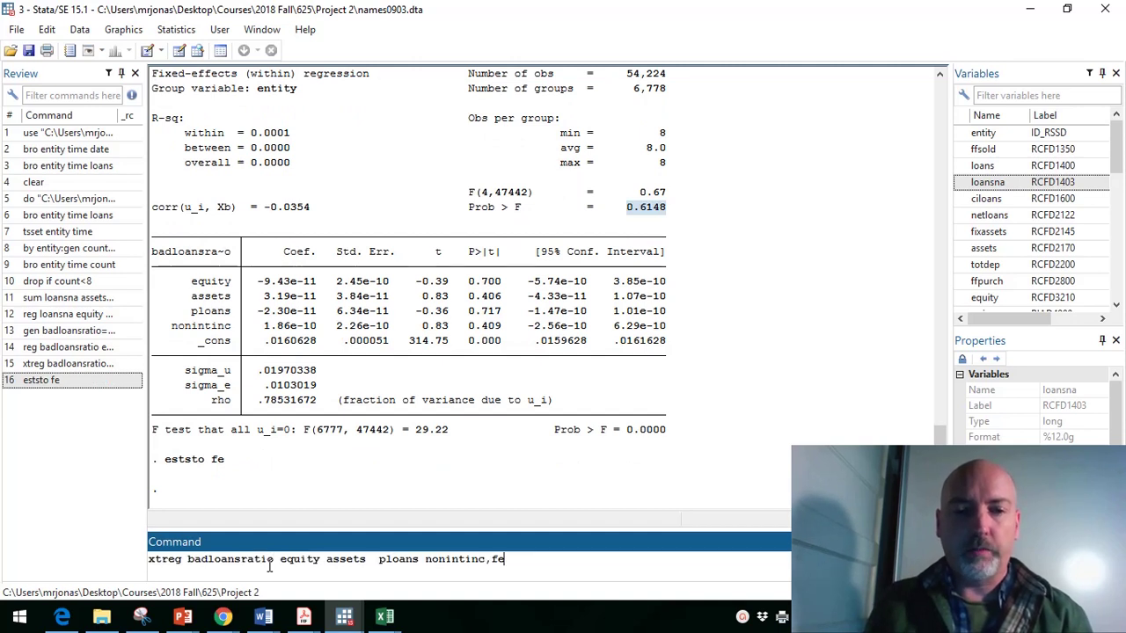
pyautogui.press('BackSpace')
pyautogui.press('BackSpace')
pyautogui.press('BackSpace')
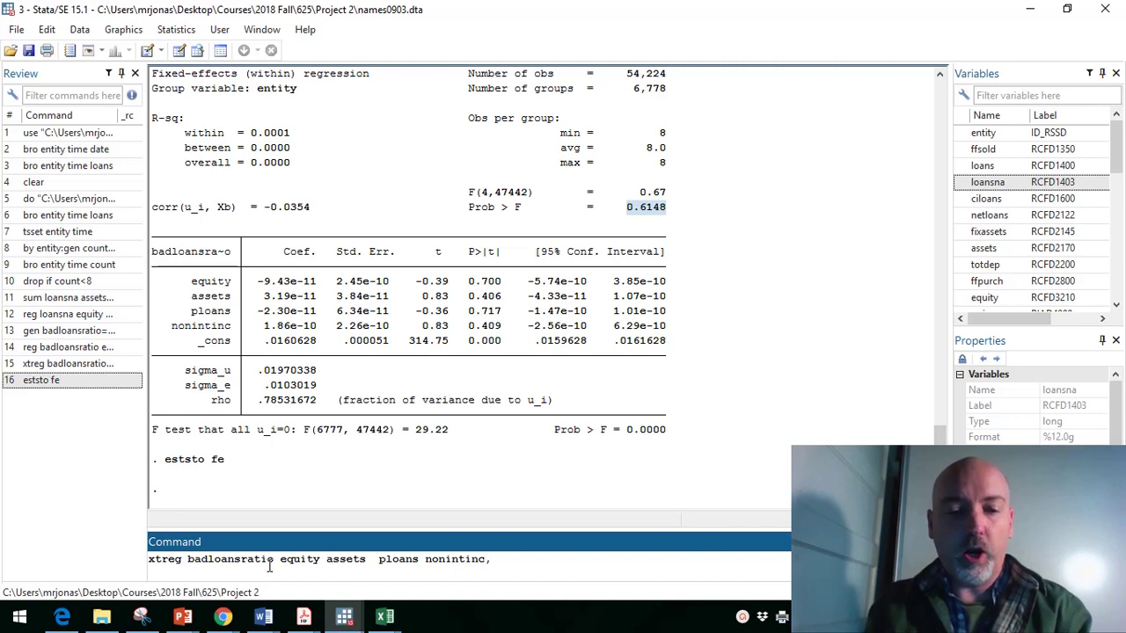
pyautogui.write('re')
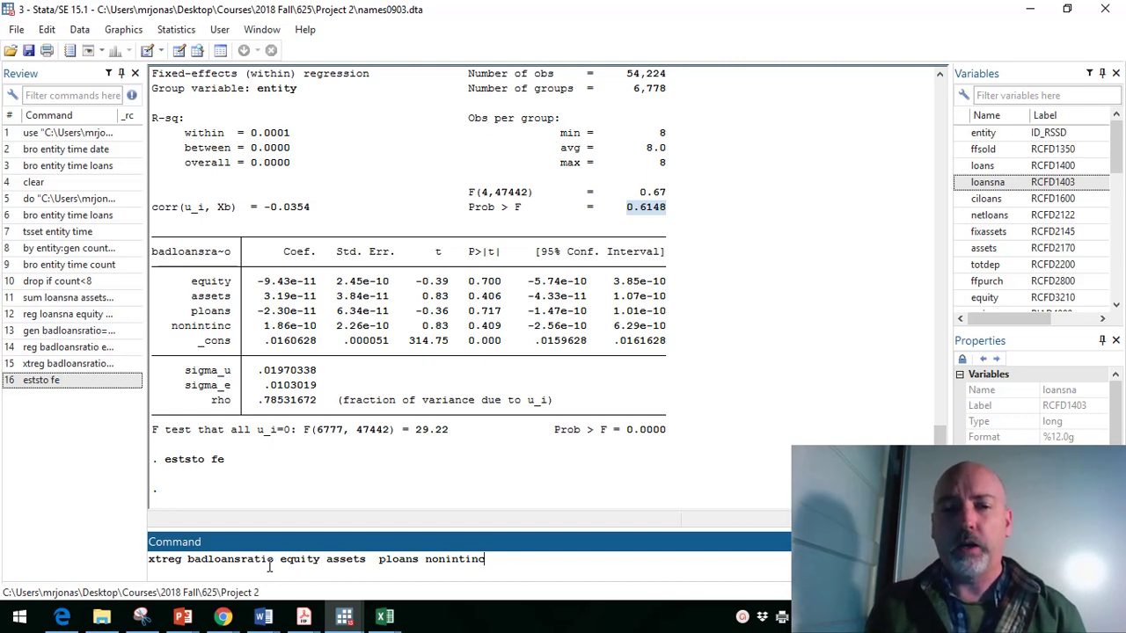
pyautogui.press('Return')
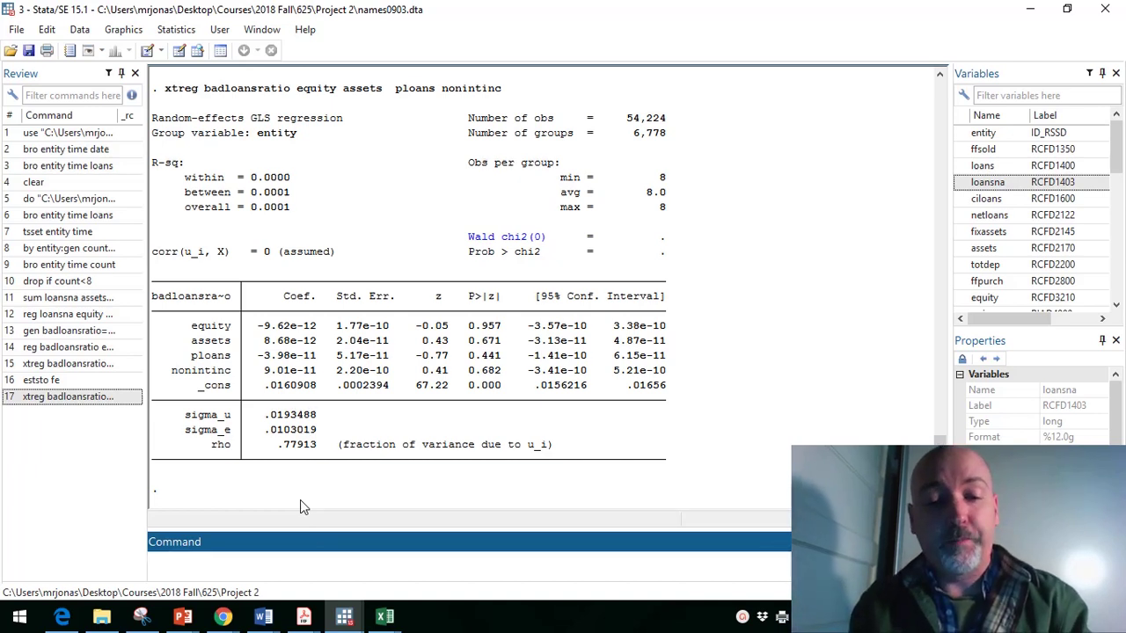
# Step: Store estimates as re and run 'hausman fe re' (chi2(4) = 6.79, Prob>chi2 = 0.1477)
pyautogui.write('es')
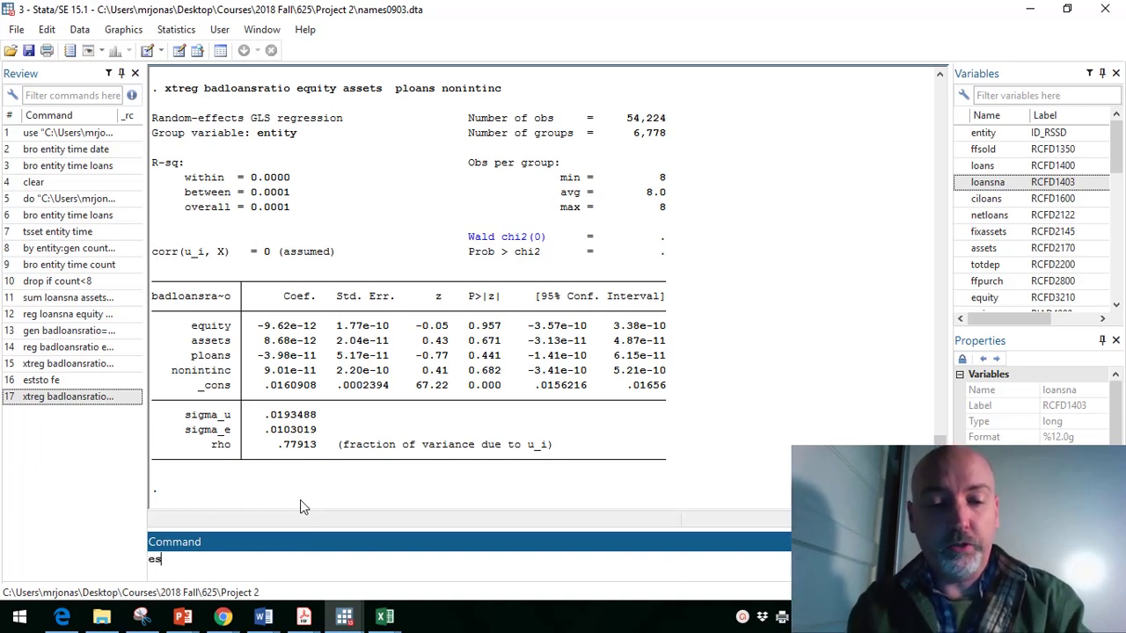
pyautogui.write('tsto')
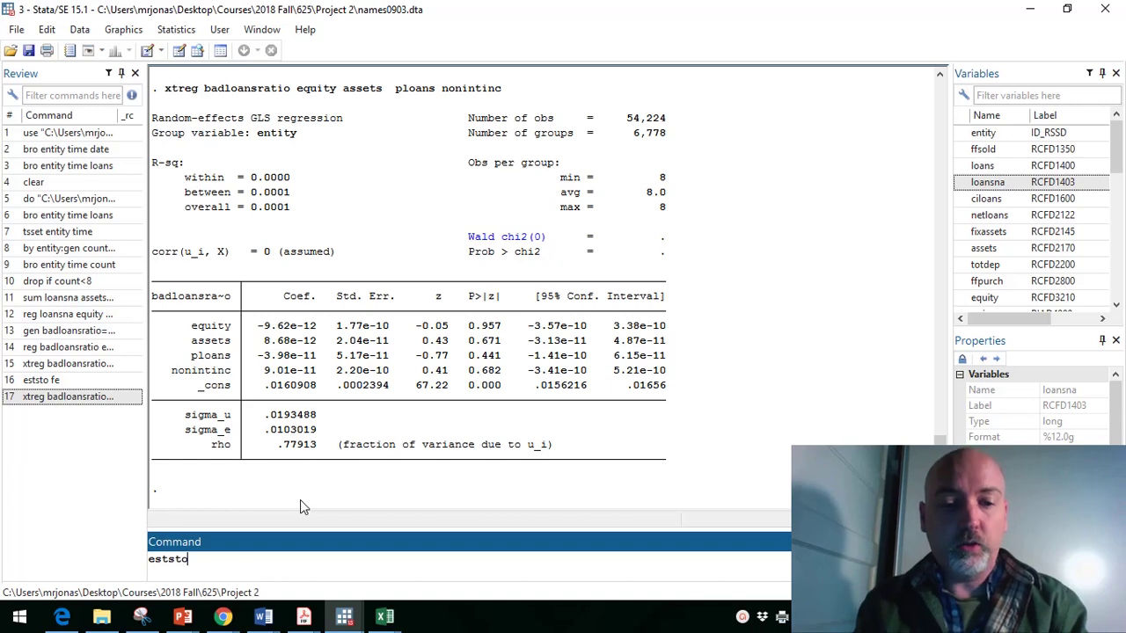
pyautogui.write(' re')
pyautogui.press('Return')
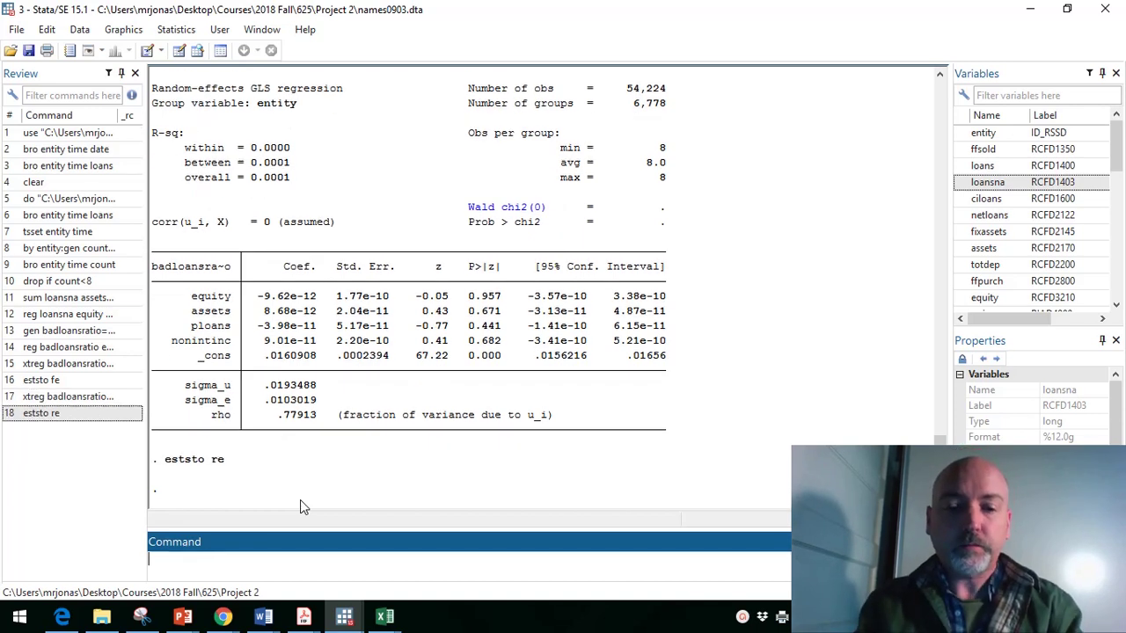
pyautogui.write('hausman')
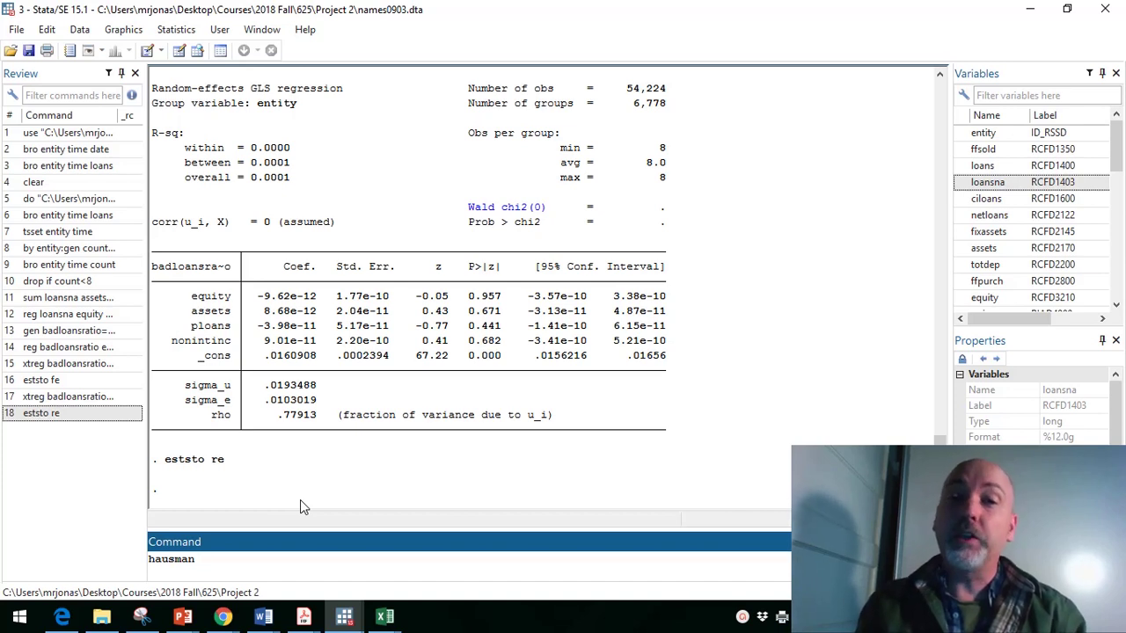
pyautogui.write('fe ')
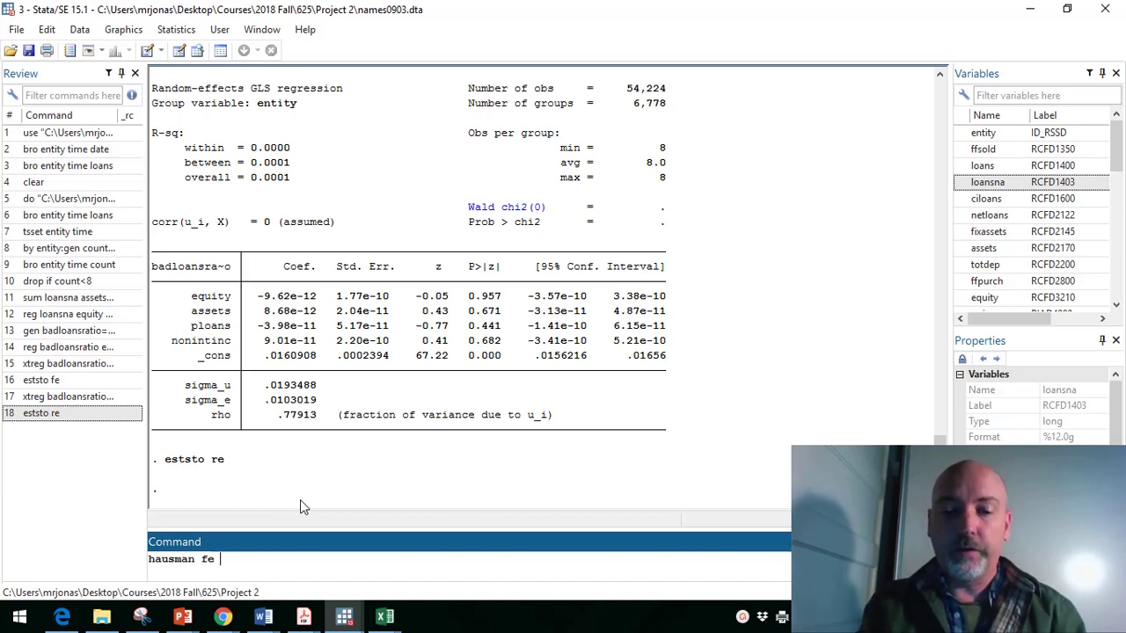
pyautogui.write('re')
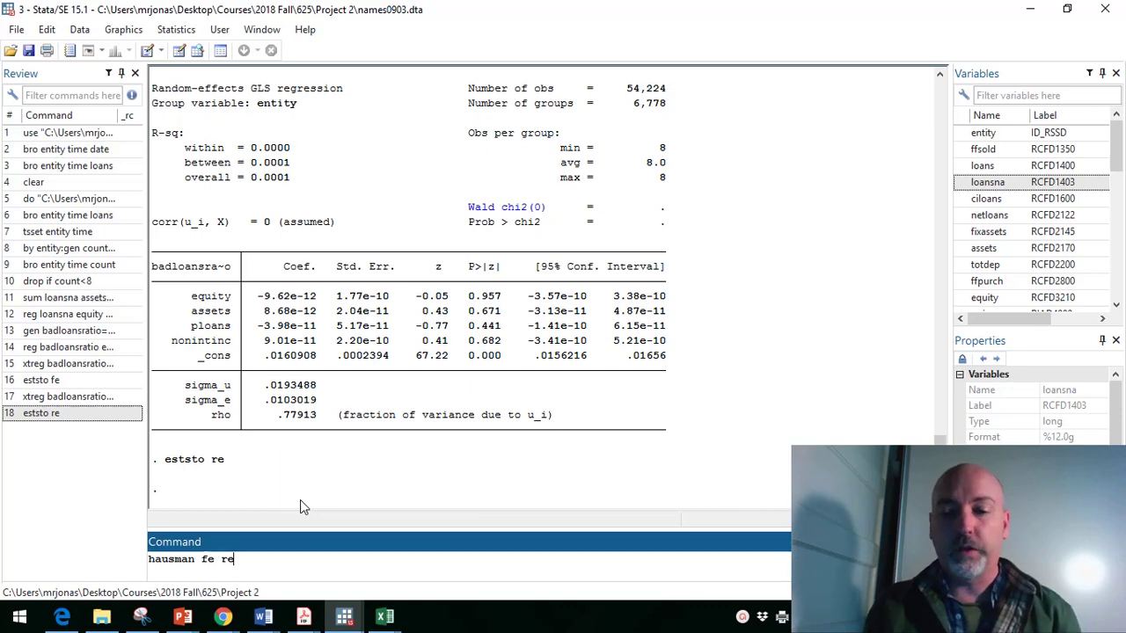
pyautogui.press('Return')
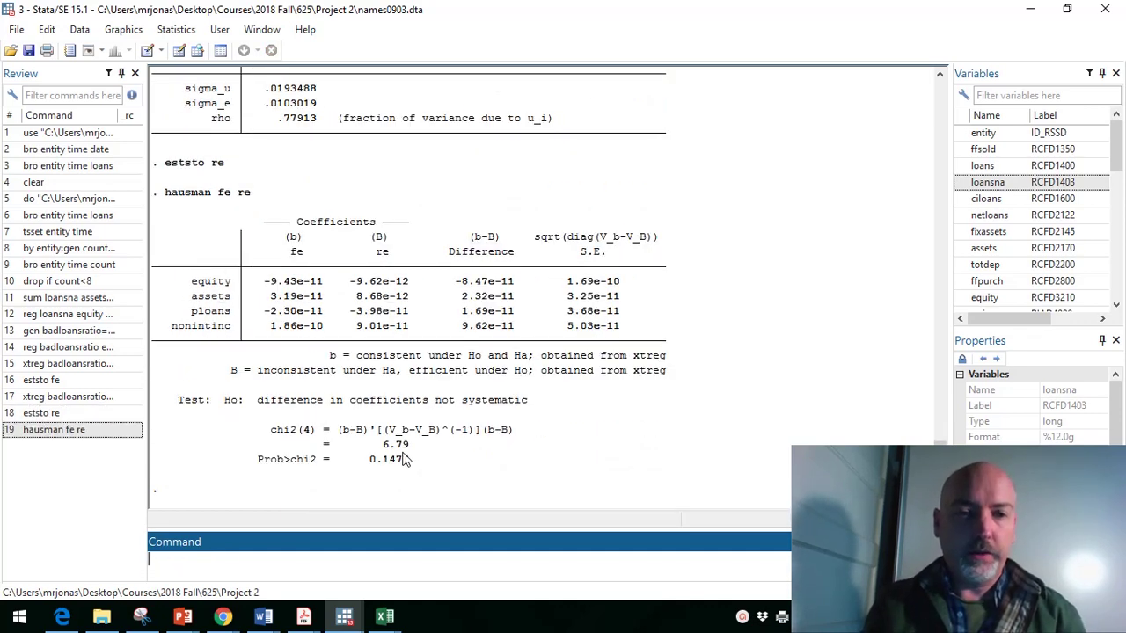
pyautogui.moveTo(382, 445); pyautogui.dragTo(409, 445)
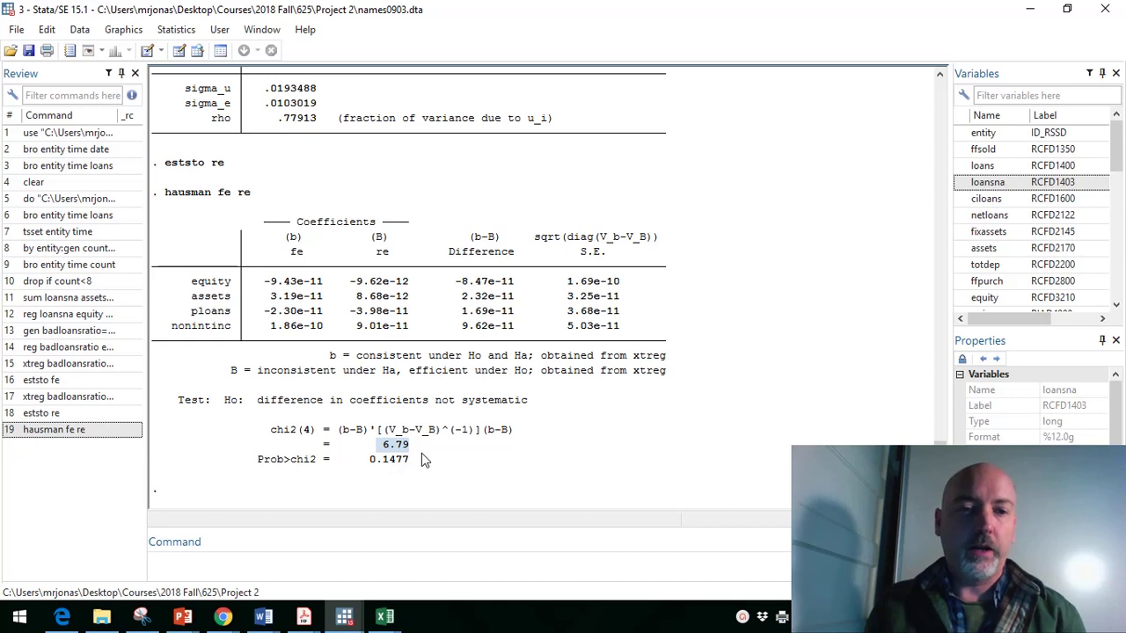
pyautogui.moveTo(367, 460); pyautogui.dragTo(421, 460)
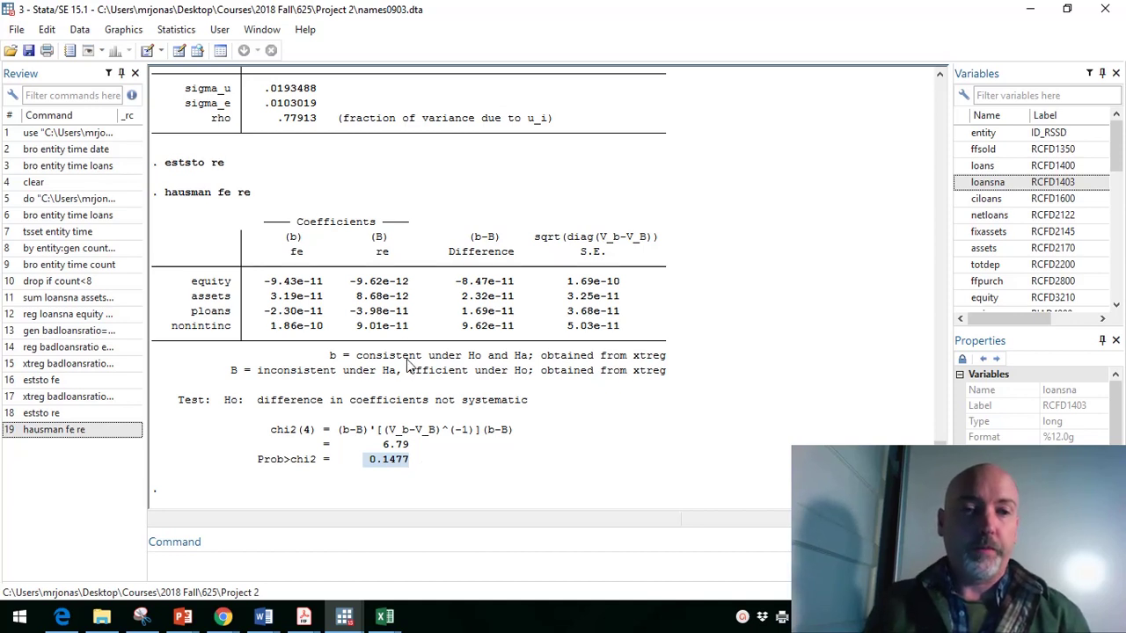
pyautogui.moveTo(299, 268); pyautogui.dragTo(299, 327)
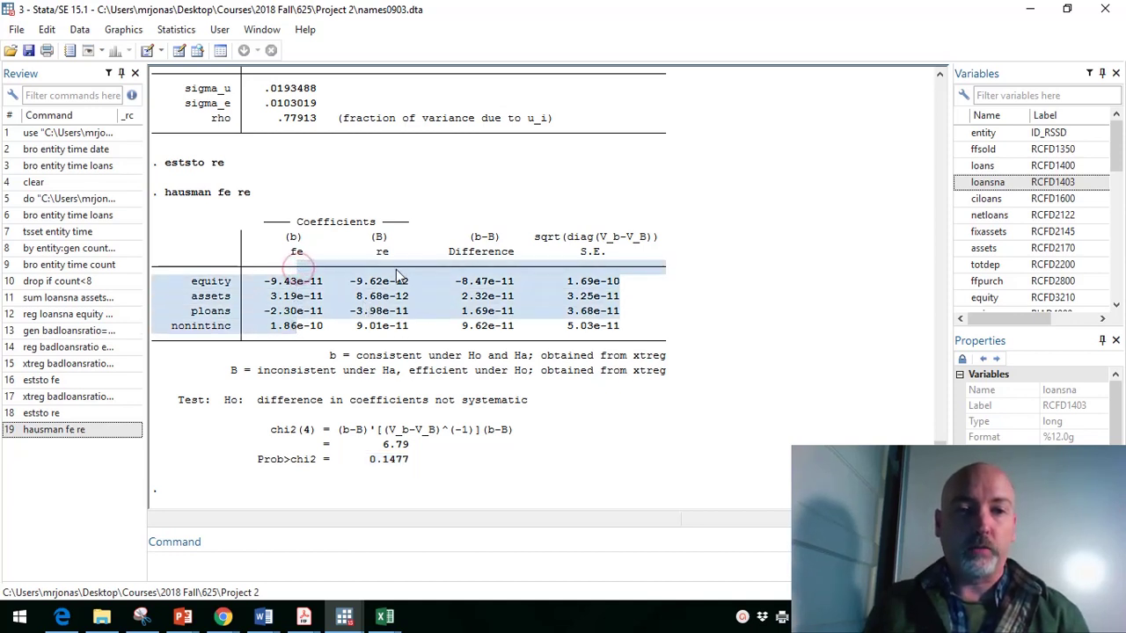